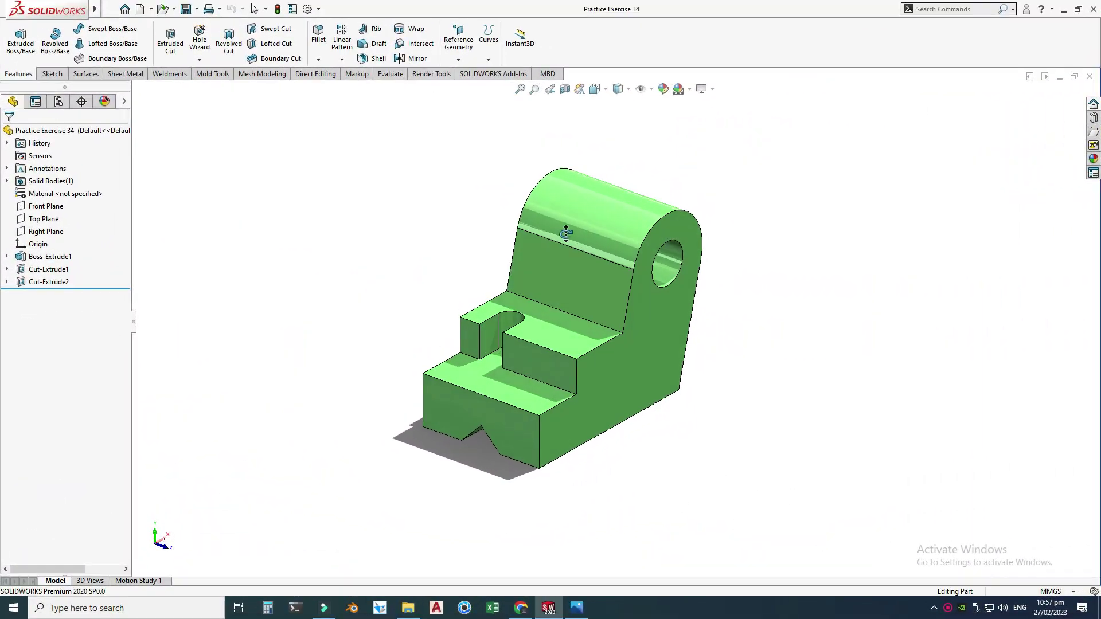
Inspect the finished model and its dimensioned reference drawing, Ex 34.PNG, before modelling the part.
middle_drag(566, 233, 575, 467)
click(576, 609)
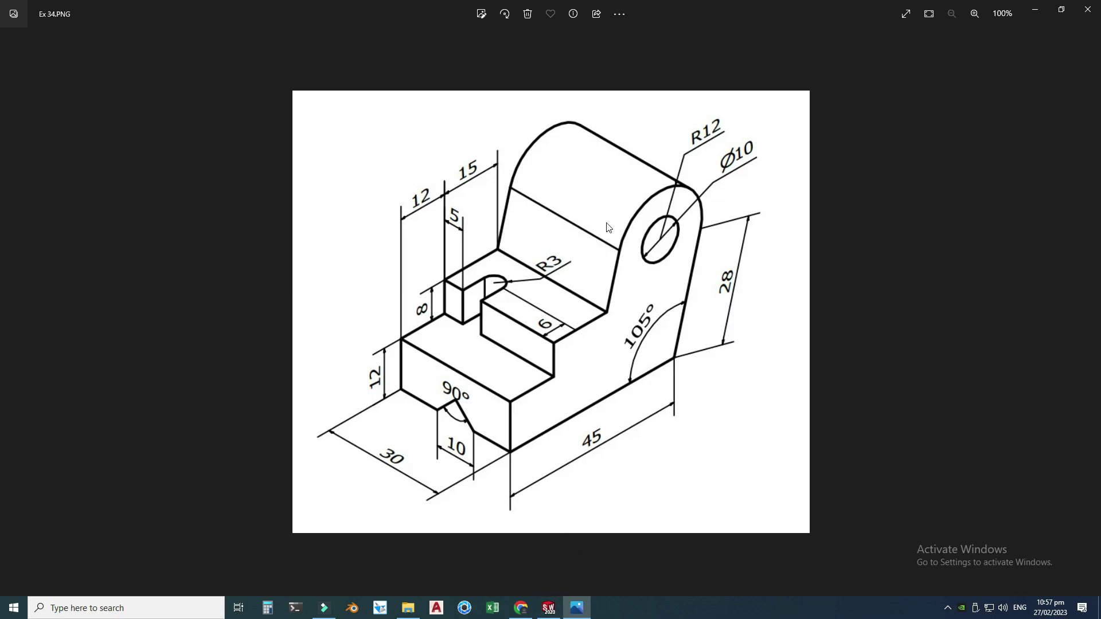
click(548, 609)
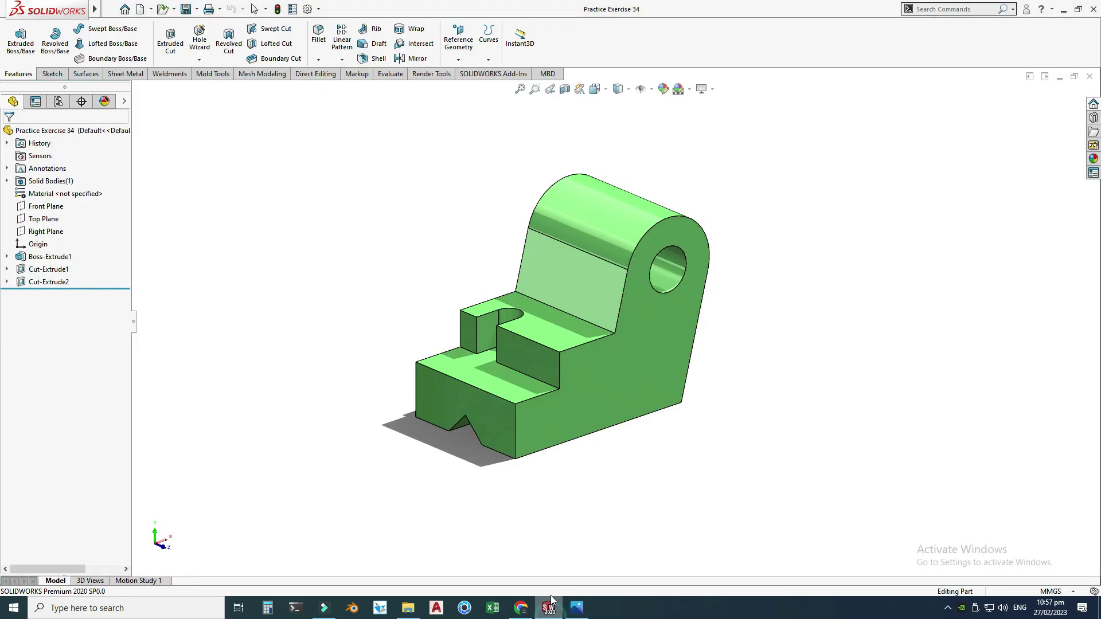
Create a new part with a plain white background and check its unit system.
click(151, 9)
click(155, 25)
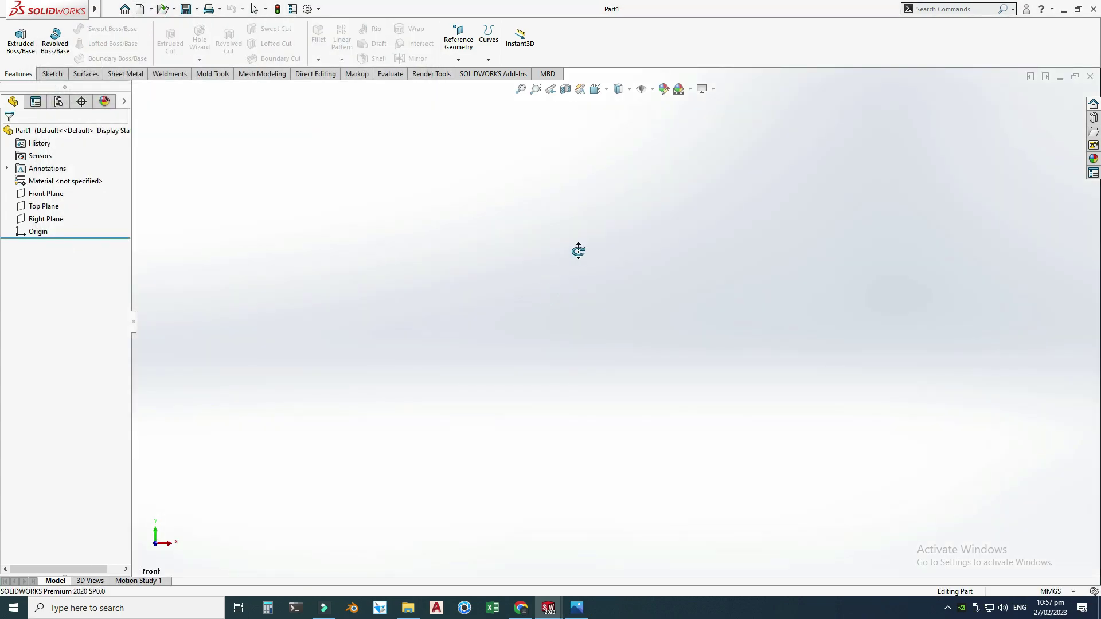
click(689, 89)
click(712, 47)
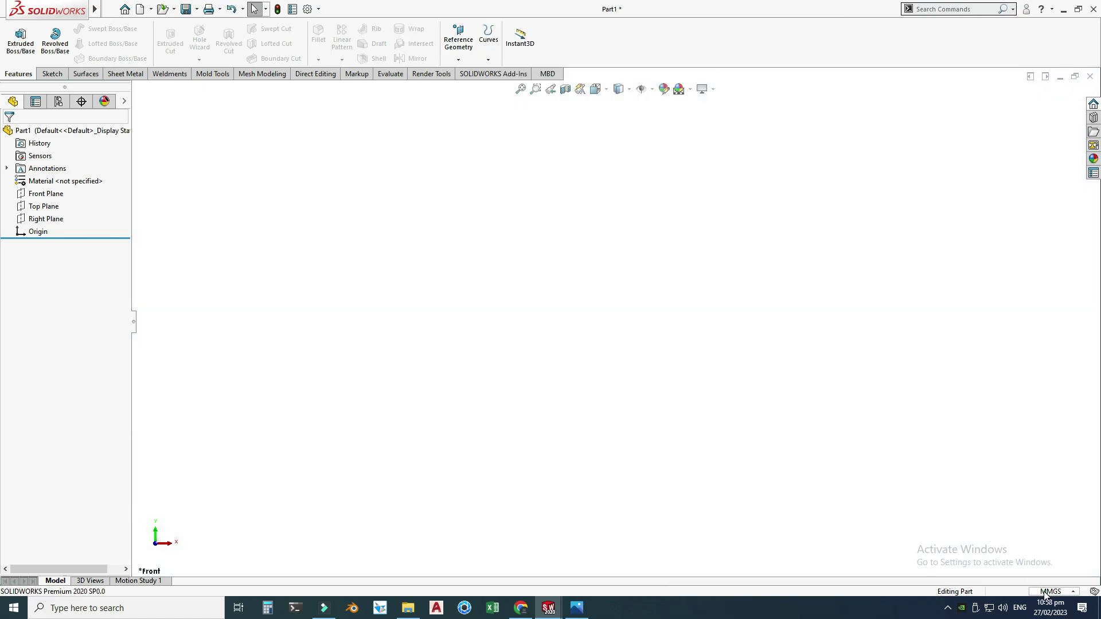
click(1042, 588)
click(916, 393)
Study the Ex 34.PNG drawing enlarged and close the finished Practice Exercise 34 part.
click(576, 609)
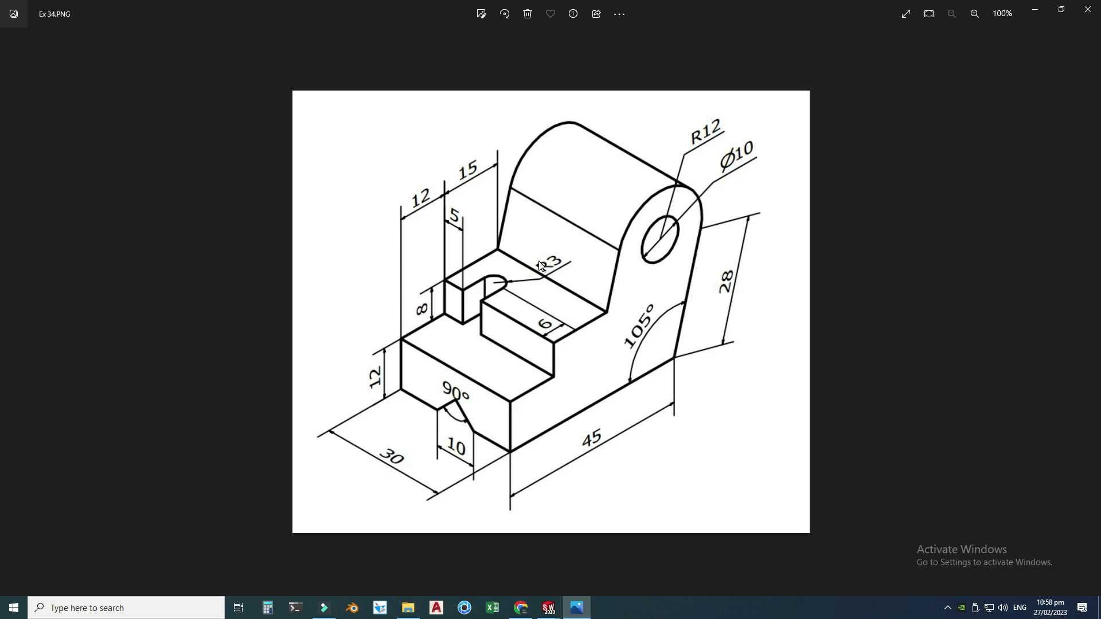
scroll(551, 310, up, 2)
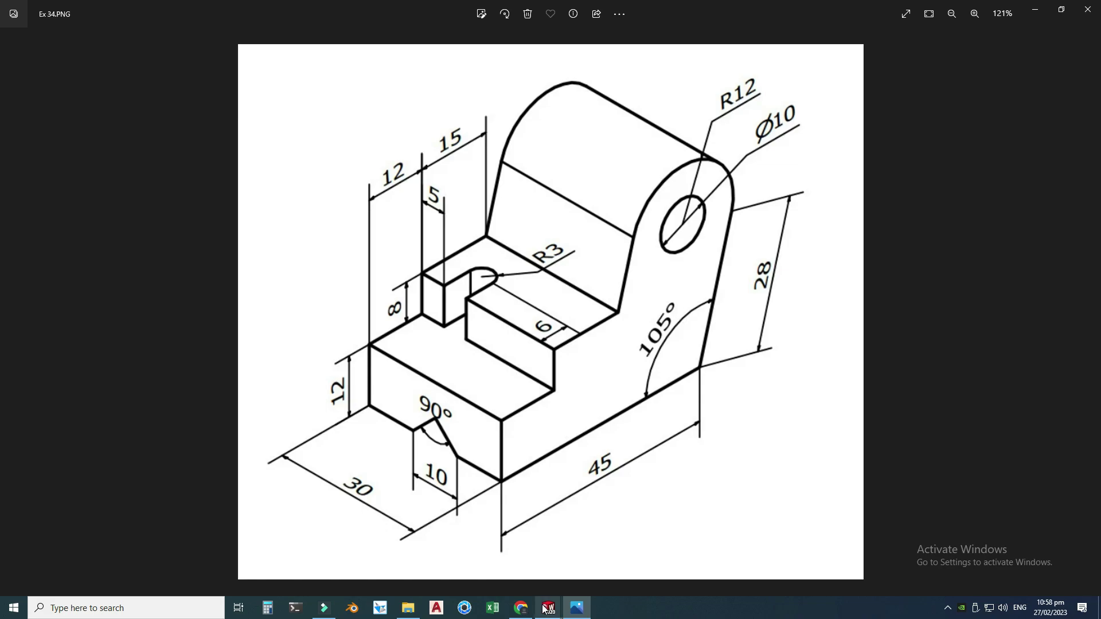
mouse_move(549, 607)
click(578, 553)
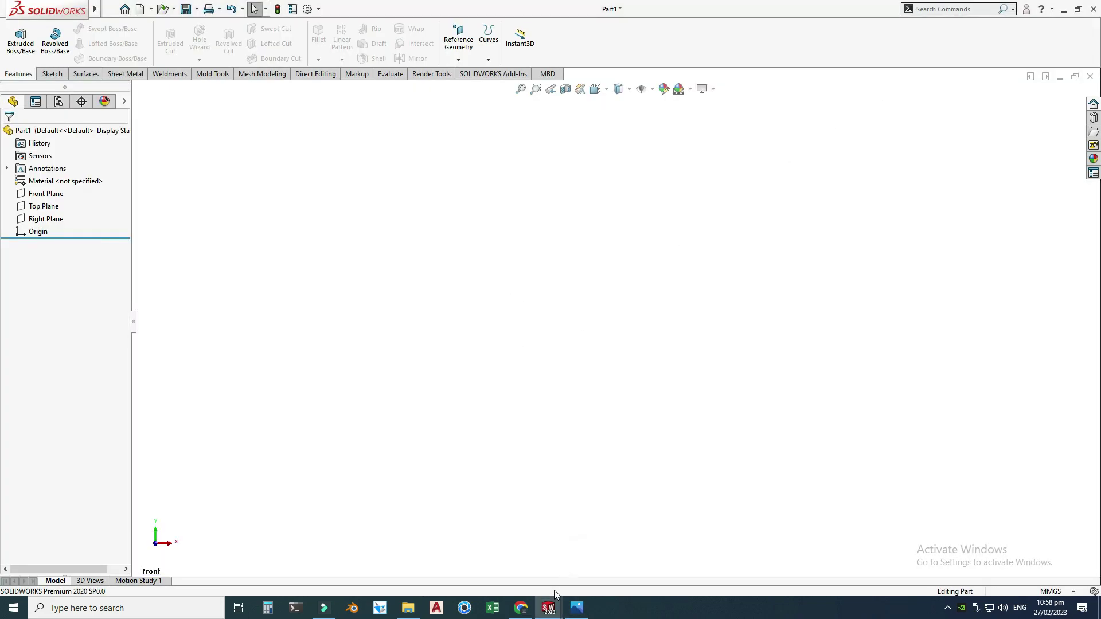
mouse_move(551, 602)
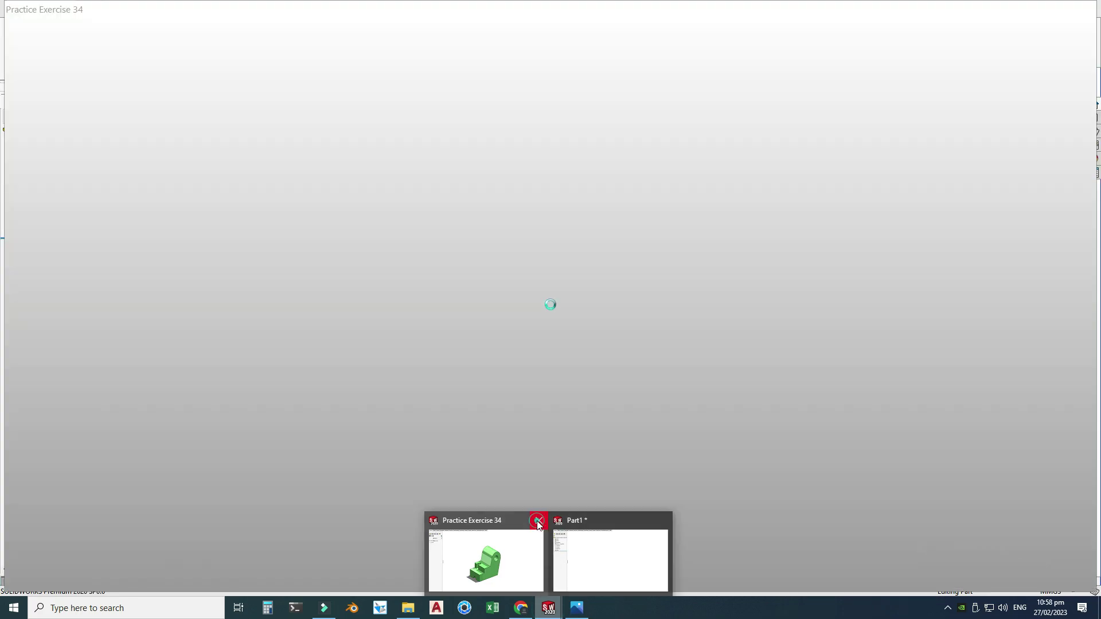
click(541, 521)
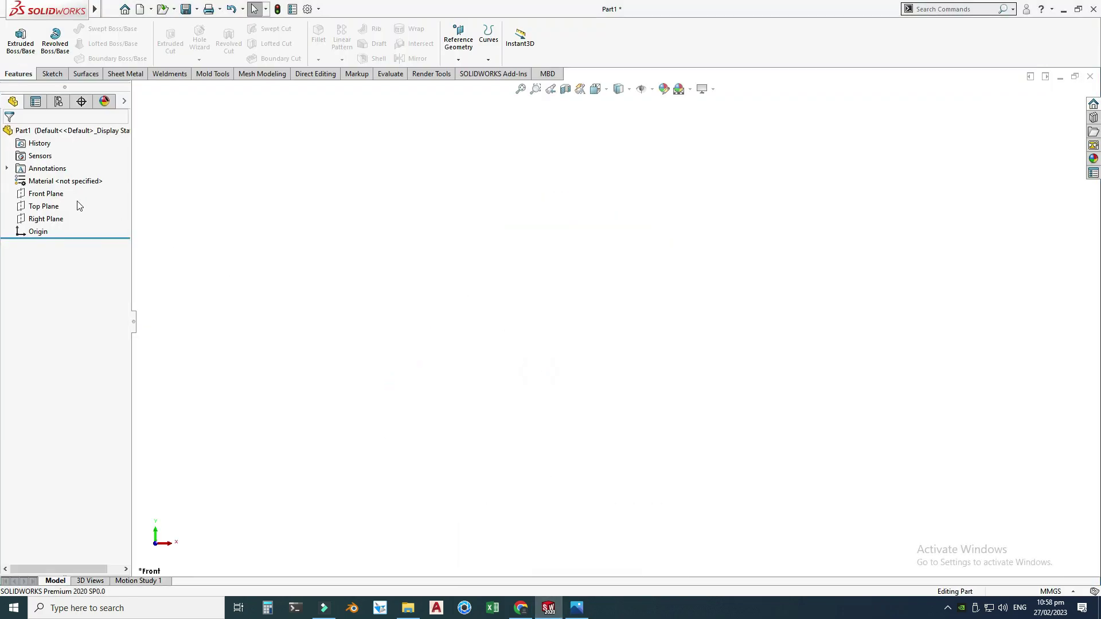
Start a sketch on the Front Plane and draw a horizontal line about 85 mm long leftward from the origin.
click(46, 193)
click(99, 179)
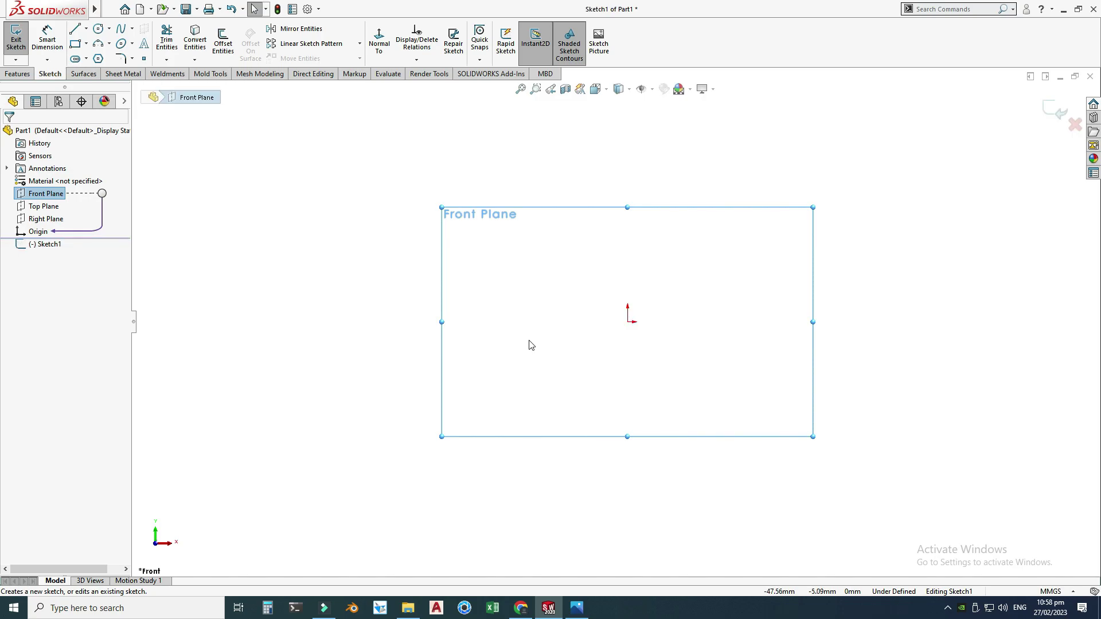
click(75, 28)
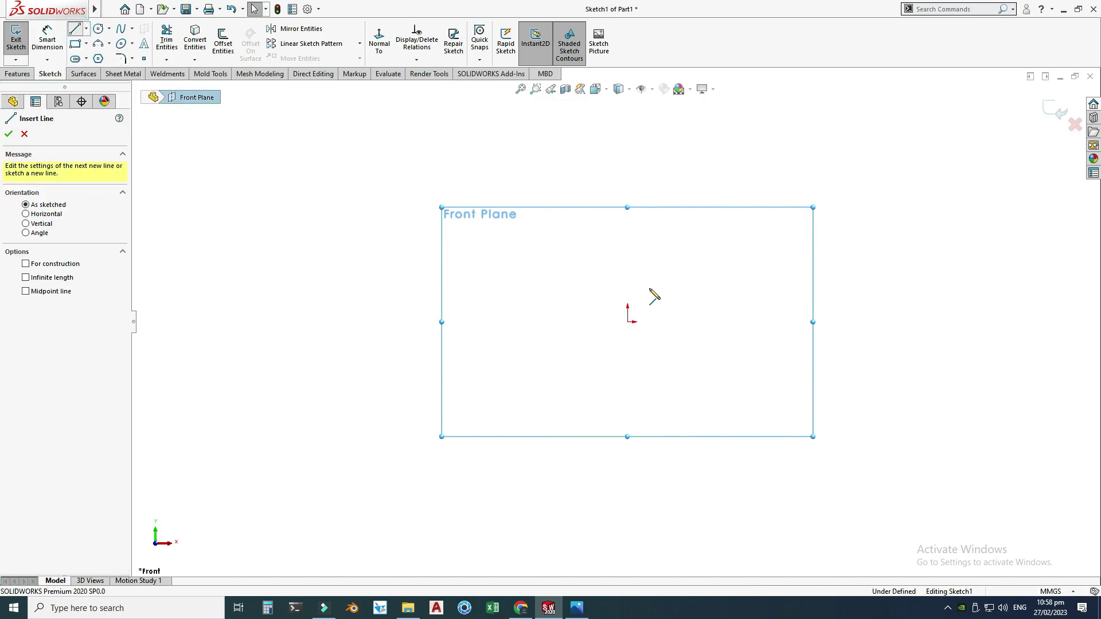
click(577, 607)
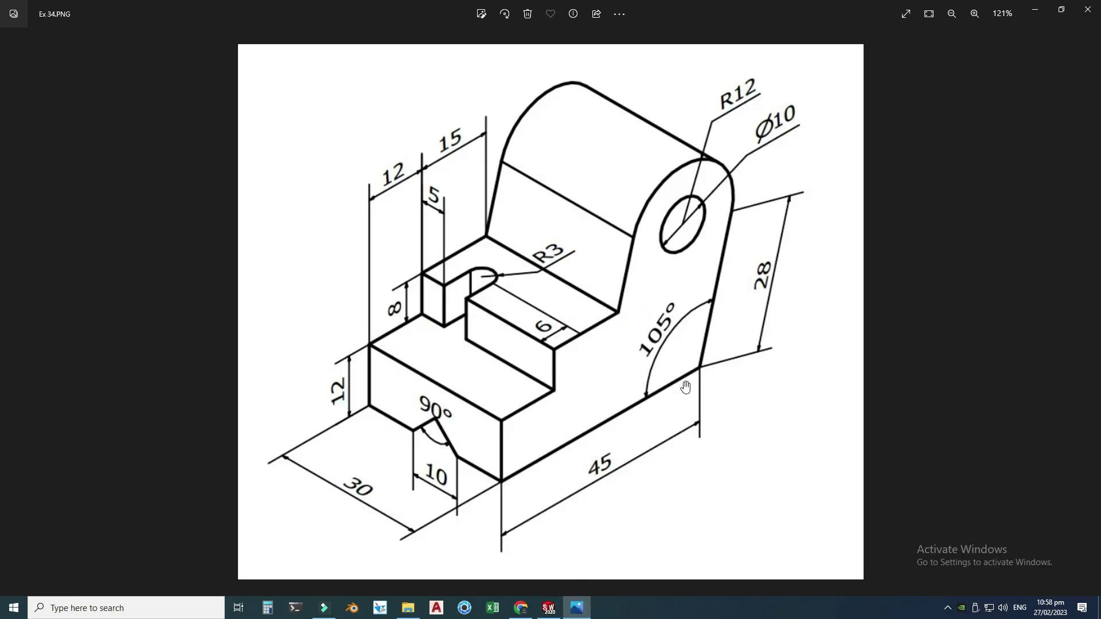
click(576, 606)
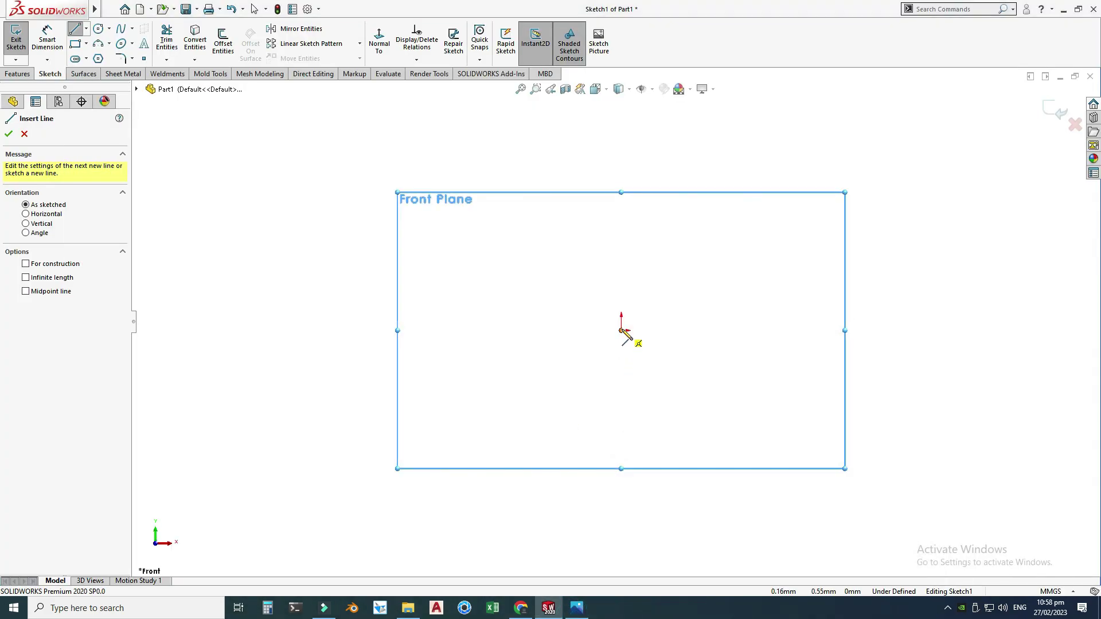
drag(621, 330, 407, 330)
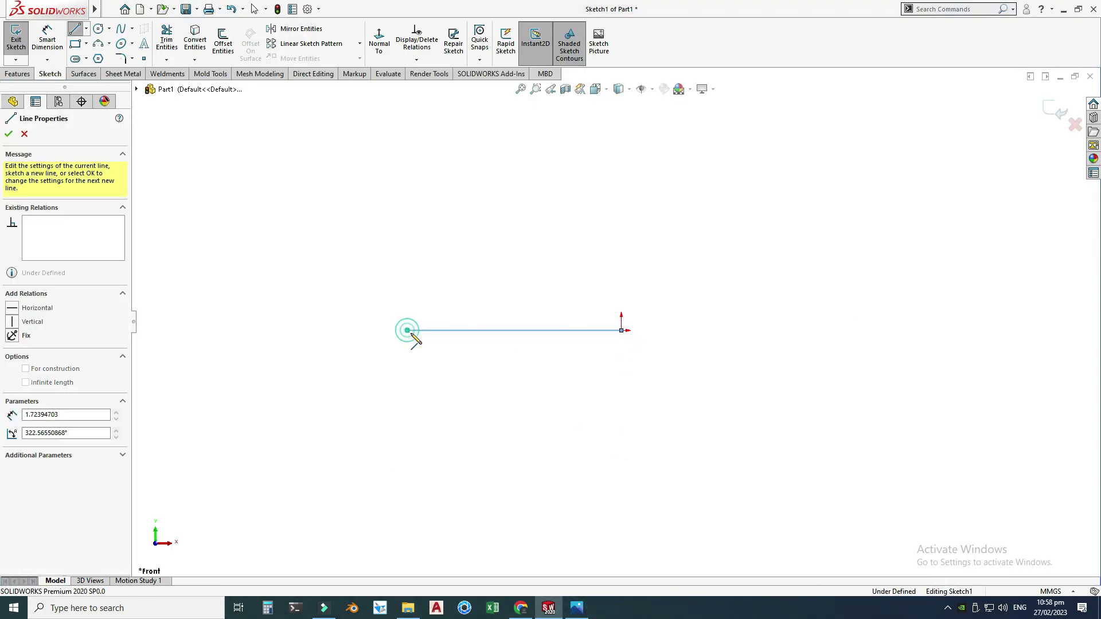
key(Escape)
Dimension the horizontal base line to 45 mm, with the dimension placed below it.
click(47, 40)
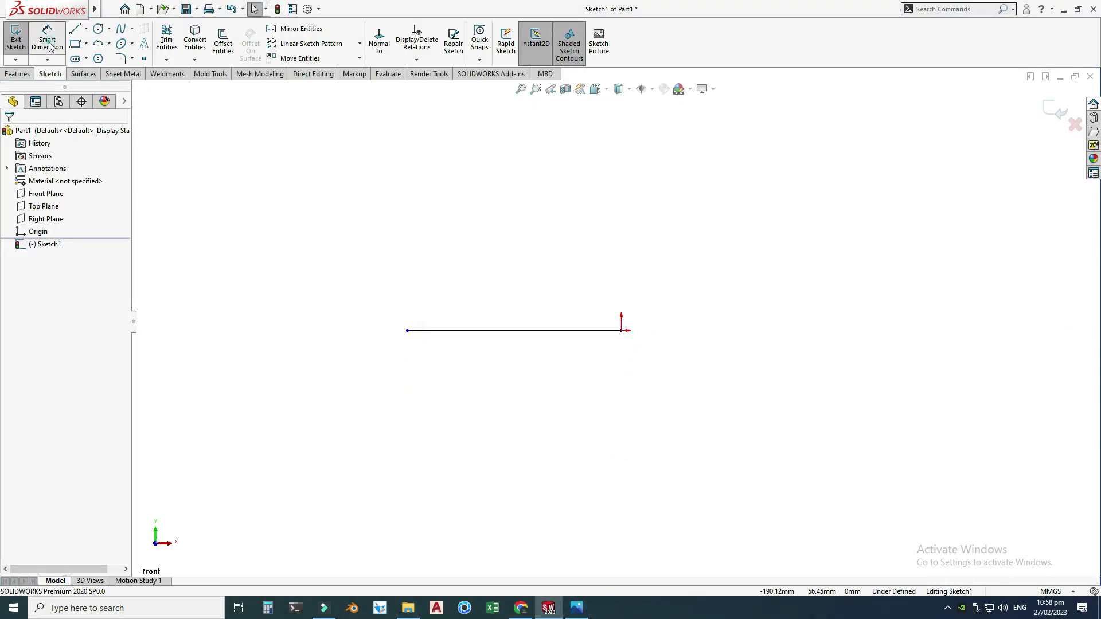
click(451, 331)
click(456, 405)
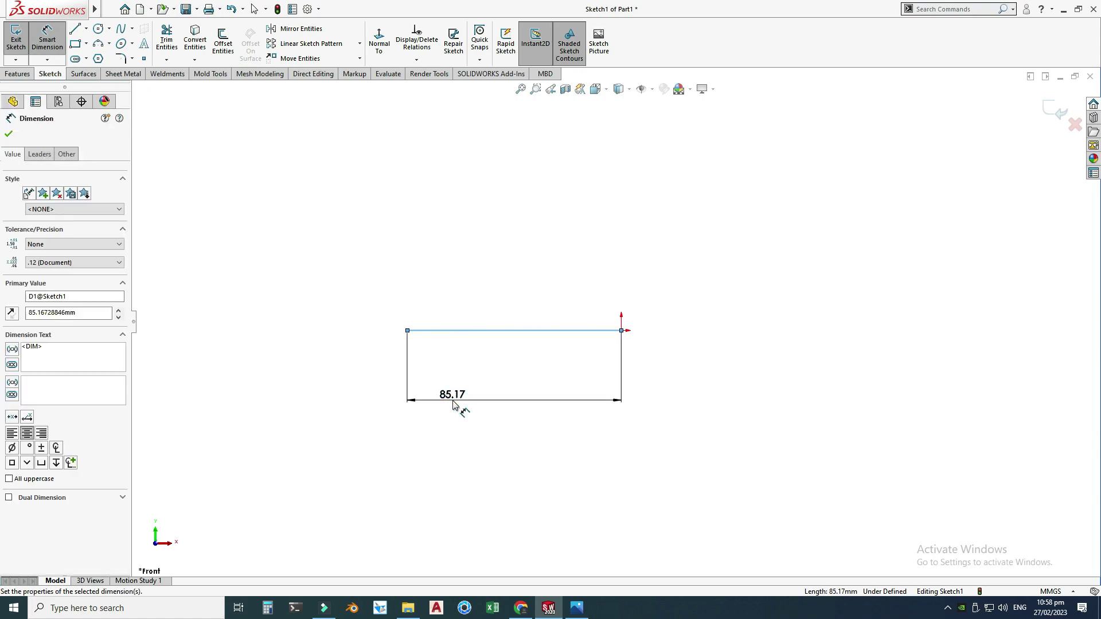
text(45)
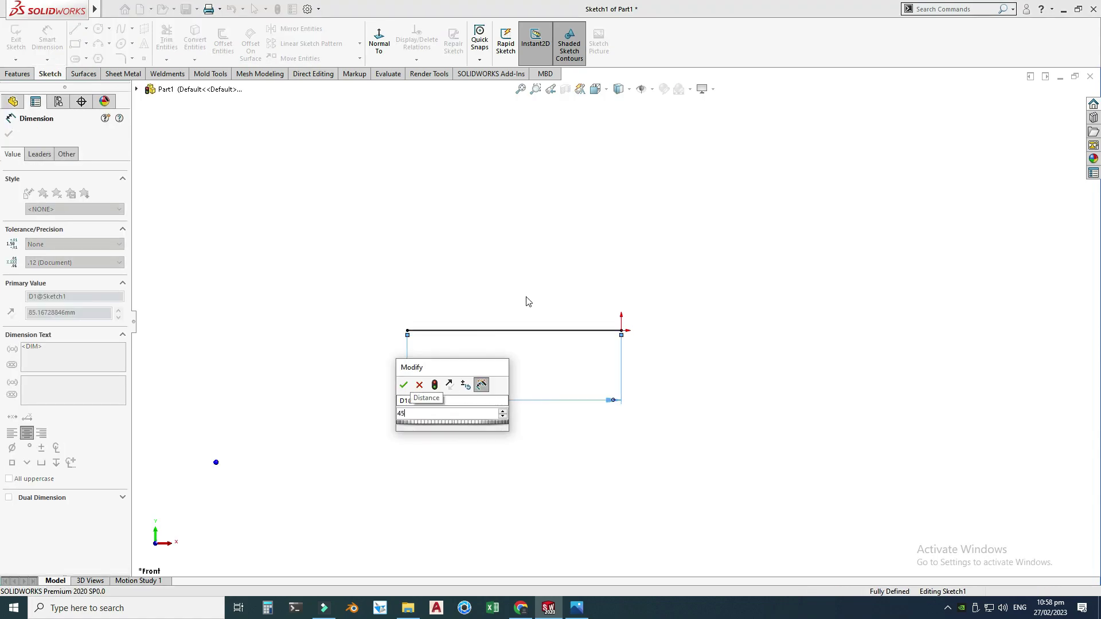
key(Return)
click(658, 284)
scroll(654, 275, down, 1)
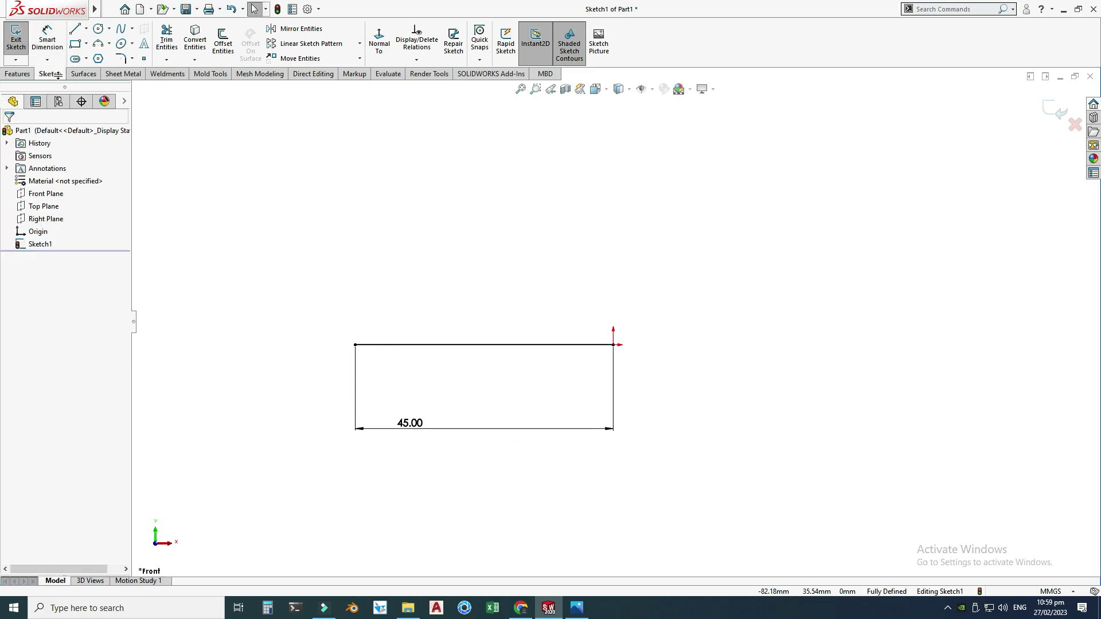
Sketch a line about 37 mm long from the origin, slanting up and to the right at about 112° to the base line.
click(84, 31)
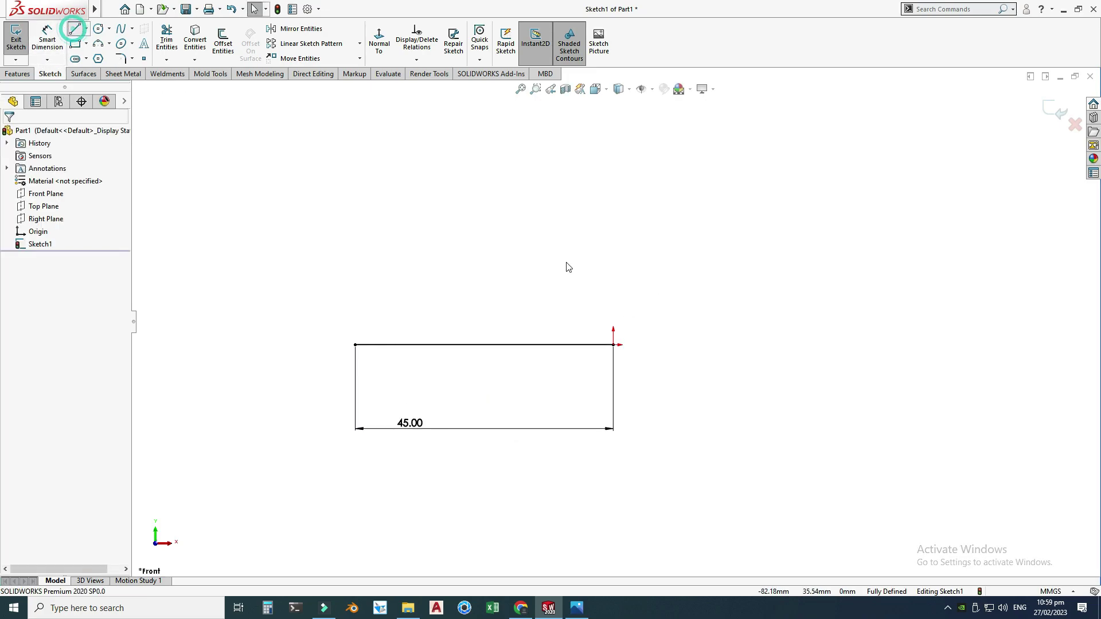
click(614, 345)
click(692, 148)
key(Escape)
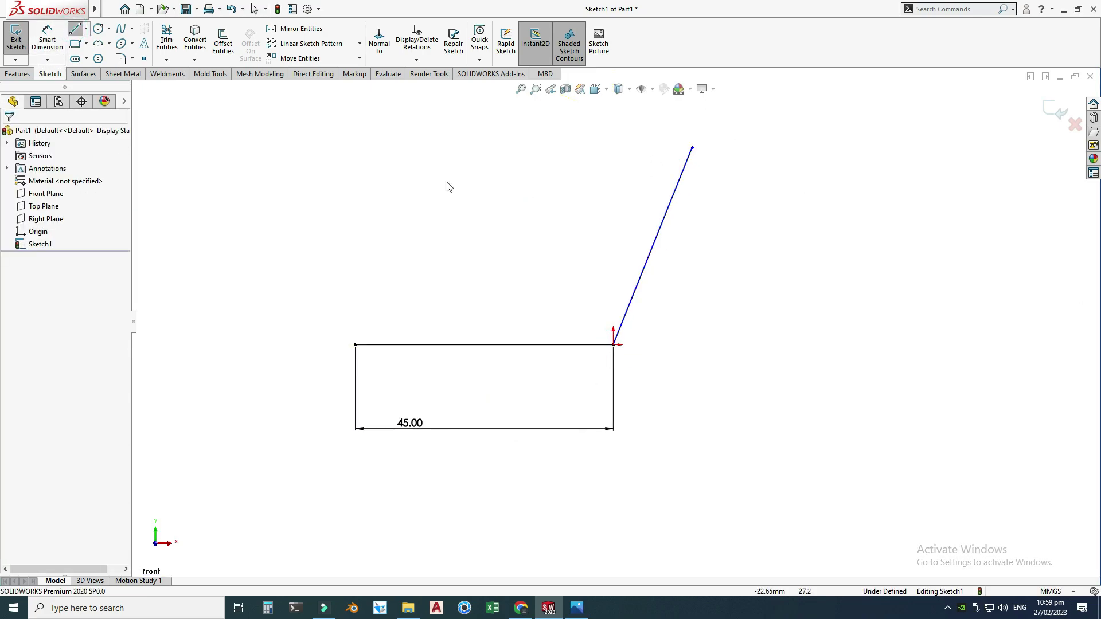
Dimension the angle between the base line and the slanted line to 105°.
click(47, 40)
click(640, 274)
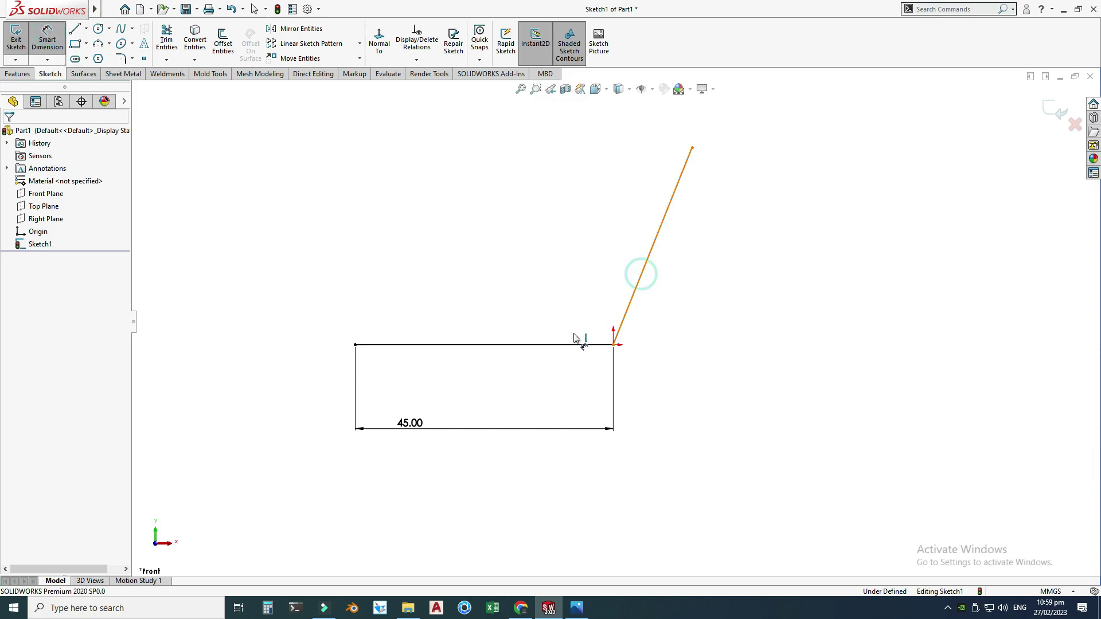
click(570, 344)
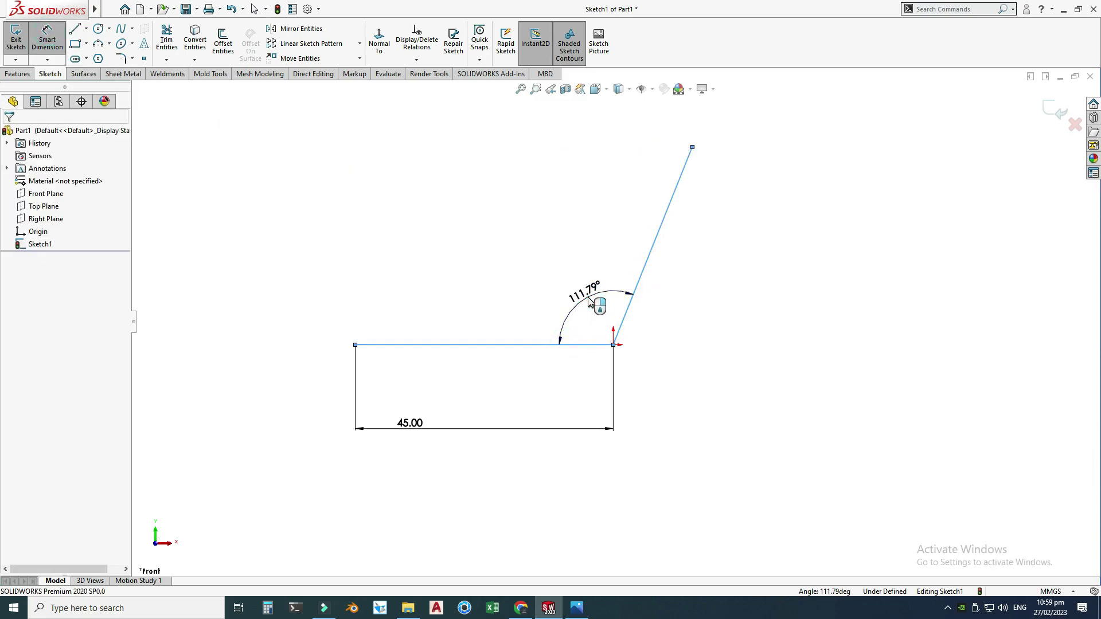
click(590, 302)
key(Return)
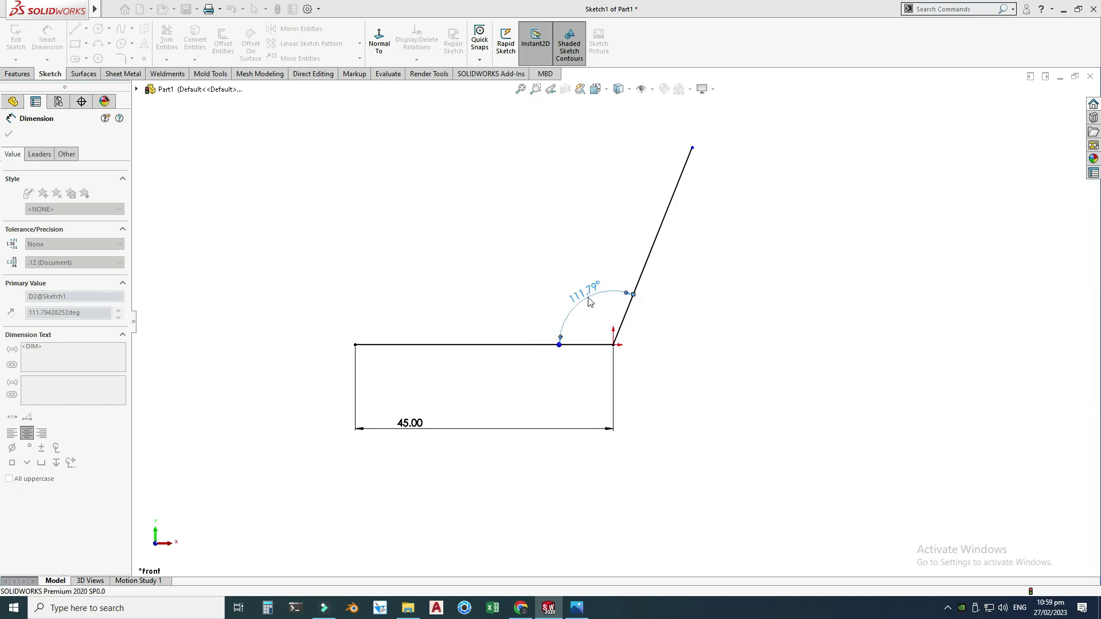
key(Escape)
scroll(613, 322, up, 2)
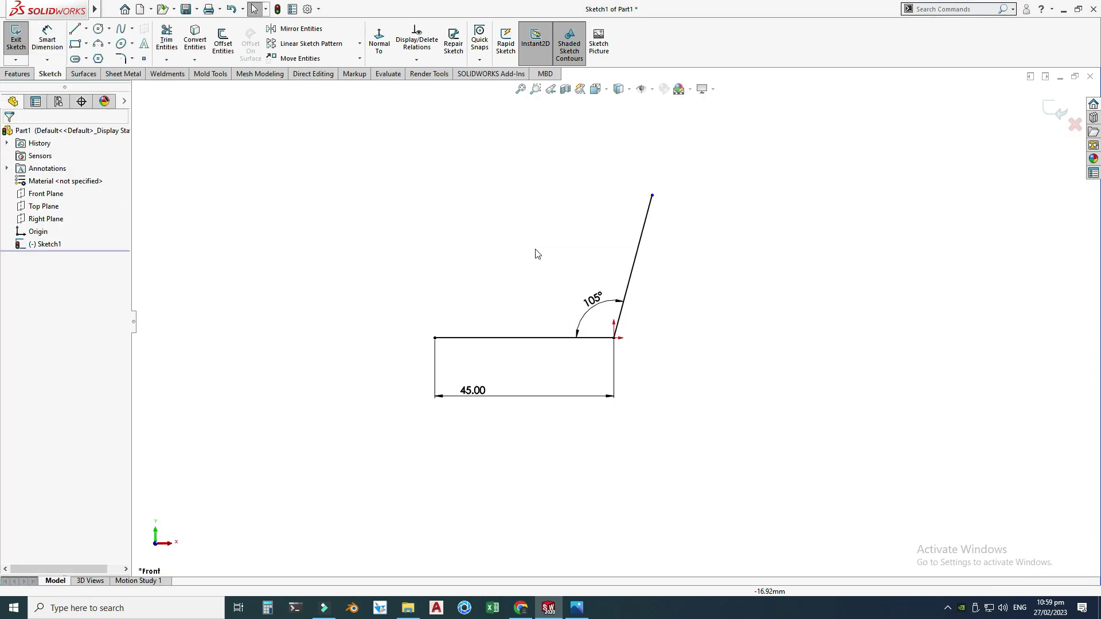
Check the reference drawing, dimension the slanted line's length to 28 mm and move that dimension to the outer side of the line.
click(576, 607)
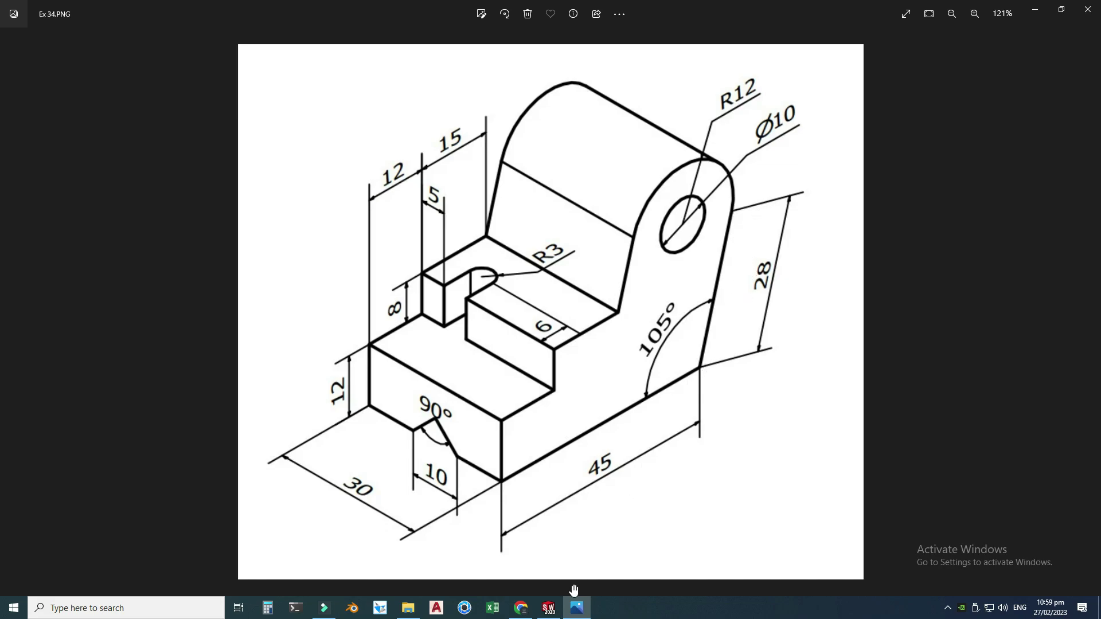
click(576, 608)
key(d)
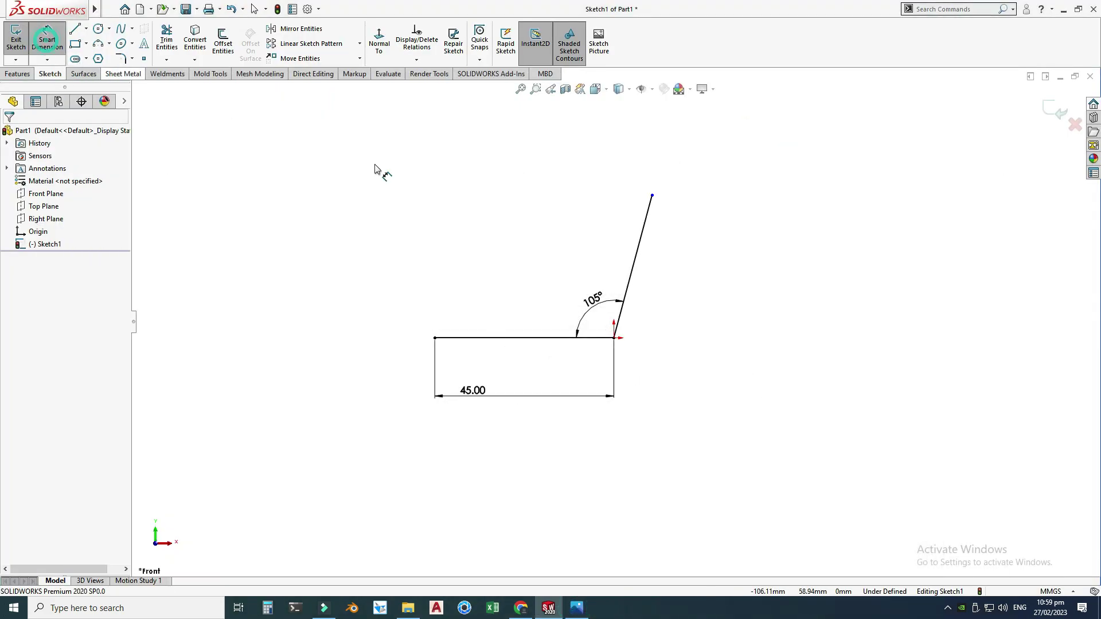
click(642, 229)
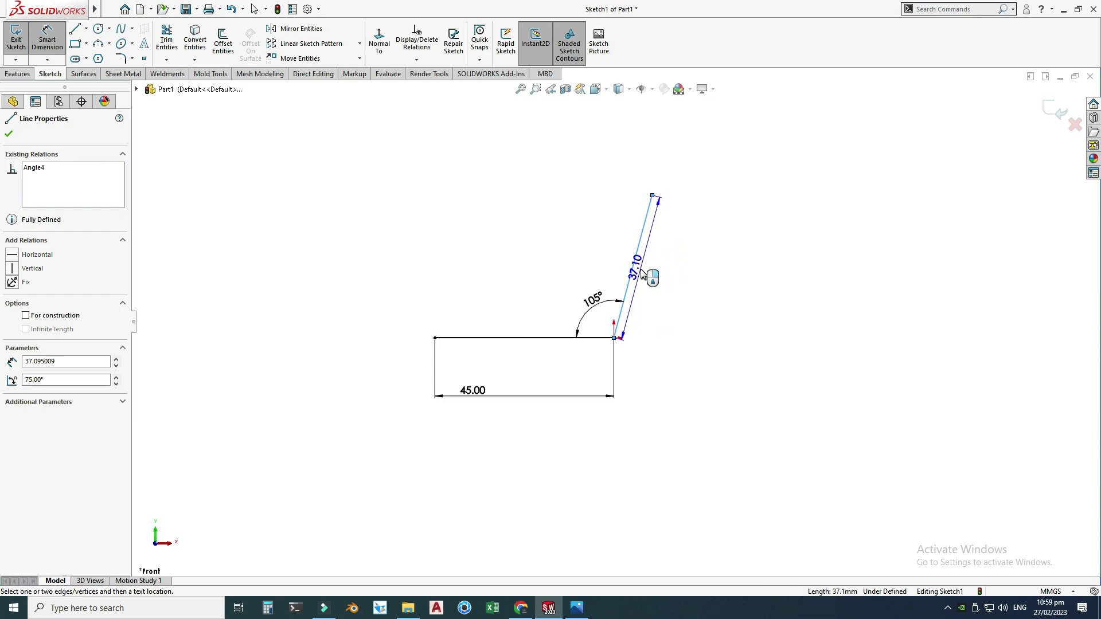
click(641, 271)
text(2)
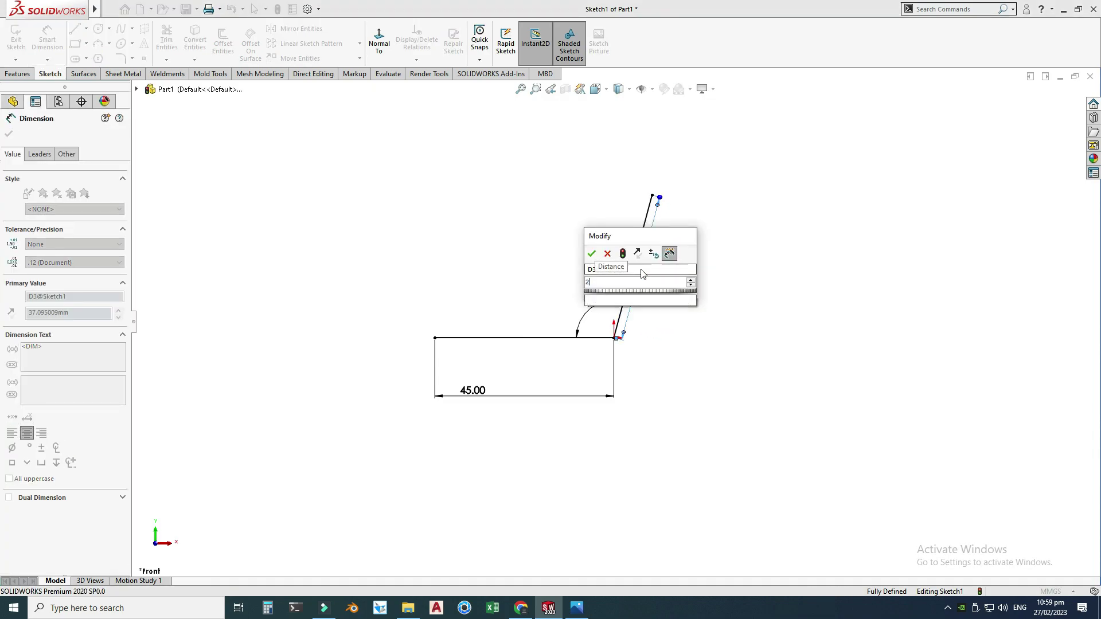
text(8)
key(Return)
key(Escape)
drag(632, 298, 697, 307)
click(455, 294)
scroll(454, 294, down, 1)
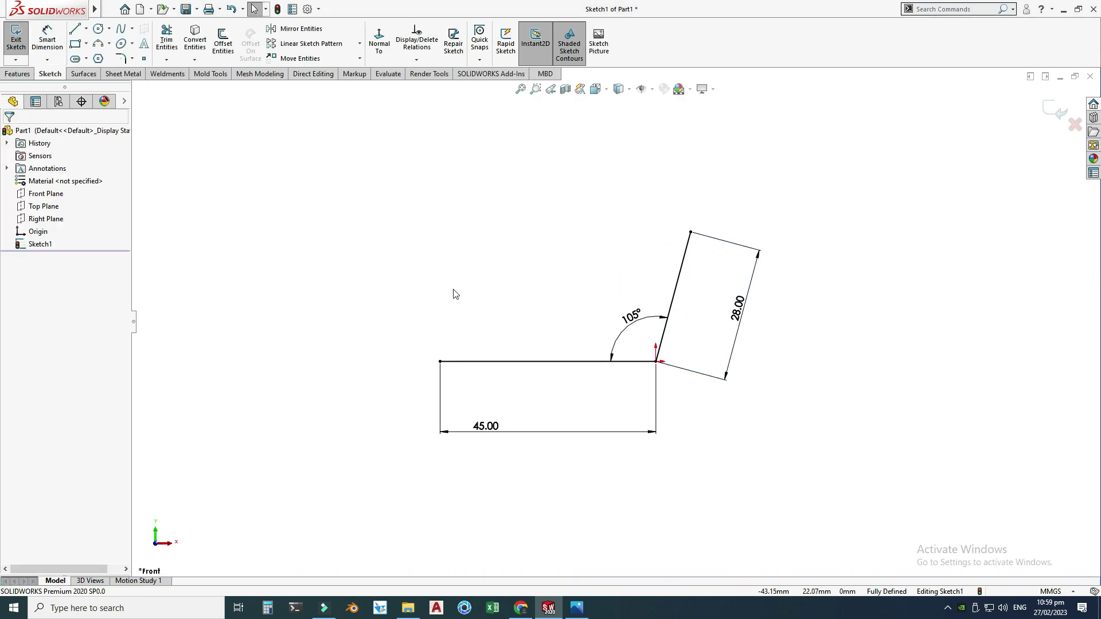
From the base line's left end, sketch a vertical line about 9 mm up and a horizontal line about 7 mm to the right.
click(576, 607)
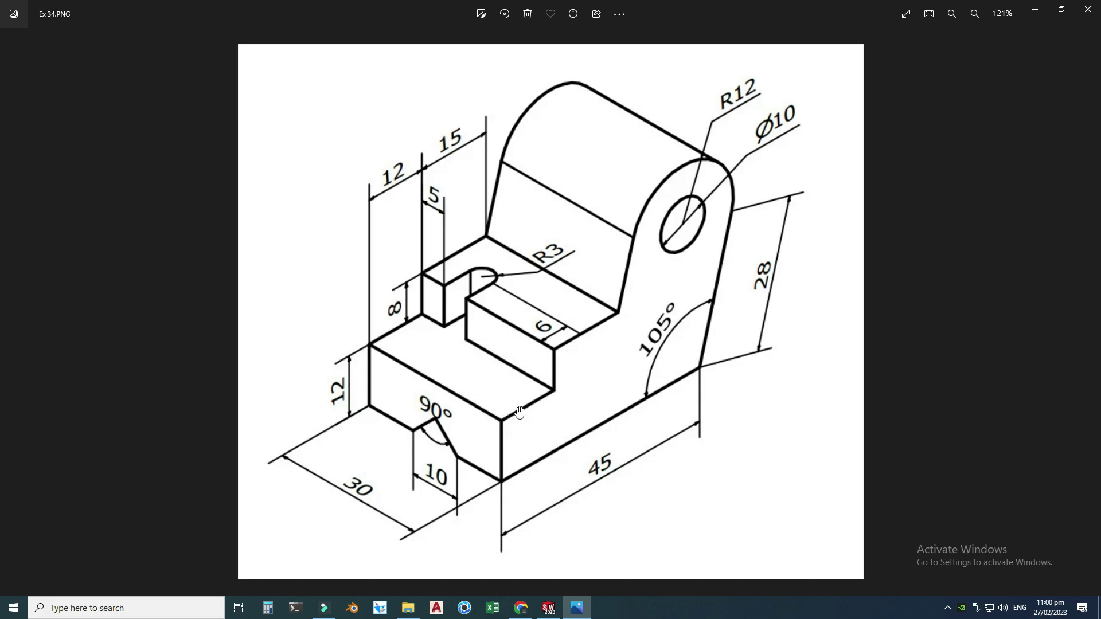
click(548, 606)
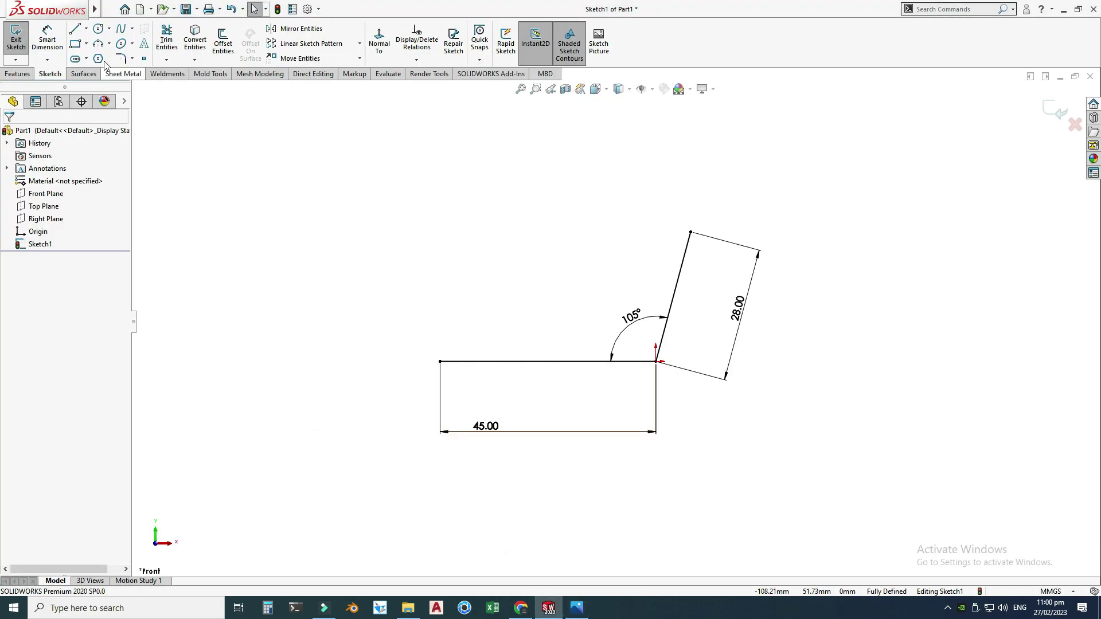
click(79, 32)
scroll(307, 234, down, 2)
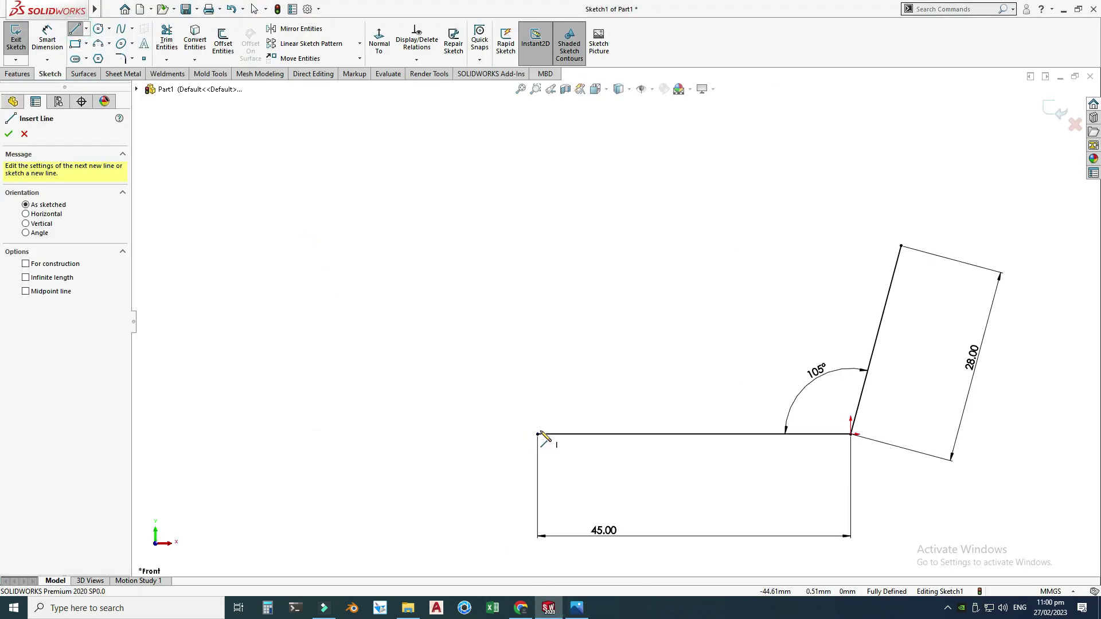
click(537, 434)
click(538, 371)
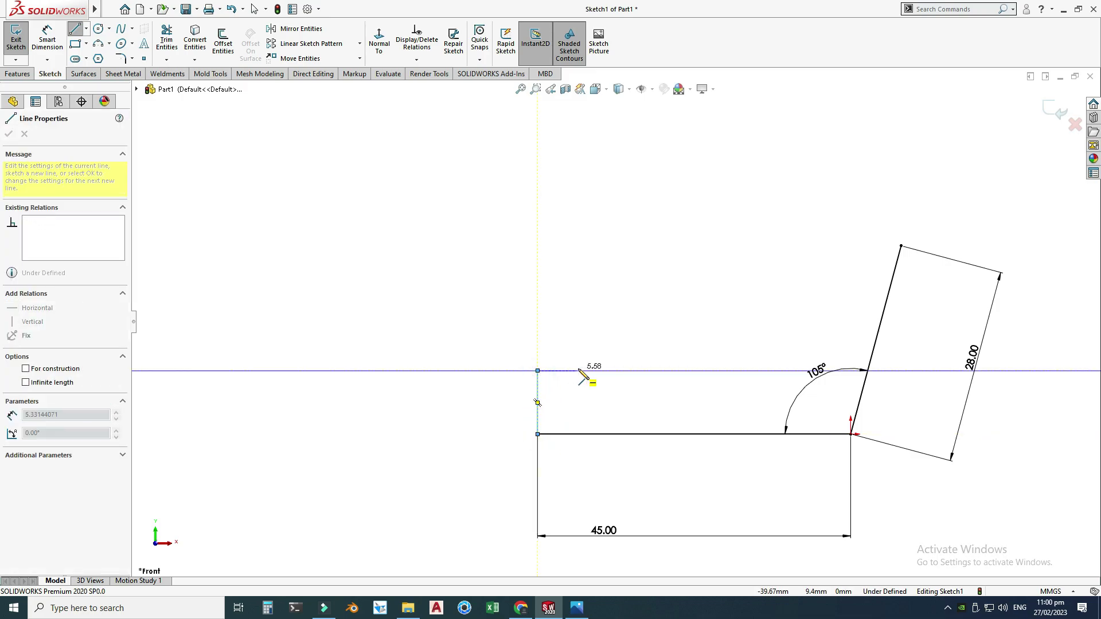
click(586, 372)
key(Escape)
Dimension the vertical line at the base's left end to 12 mm.
click(47, 38)
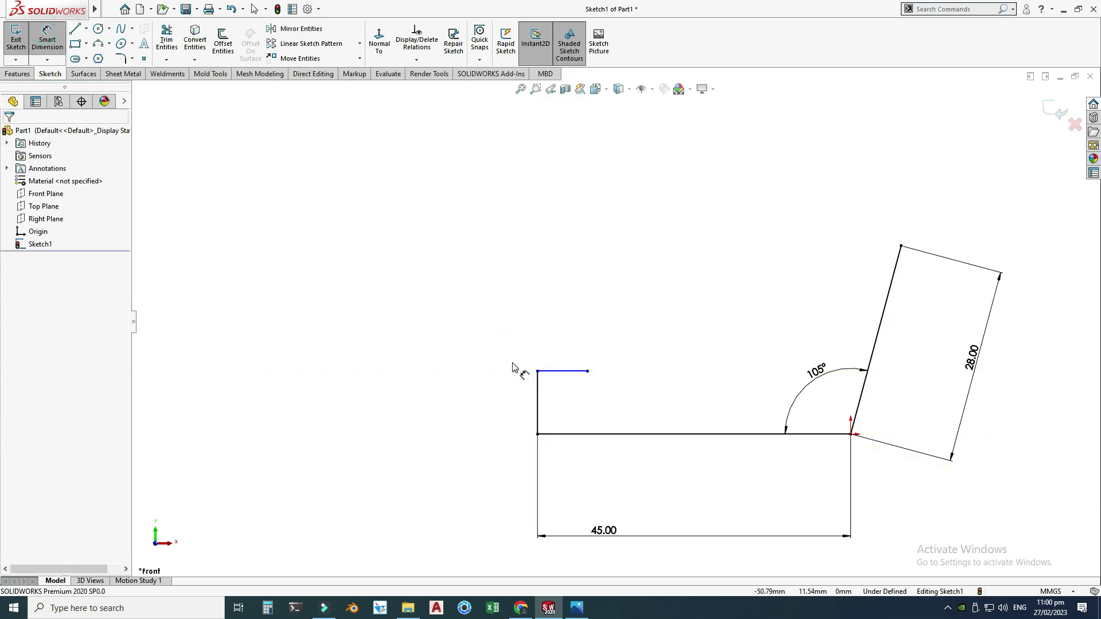
click(537, 396)
click(465, 396)
text(12)
key(Return)
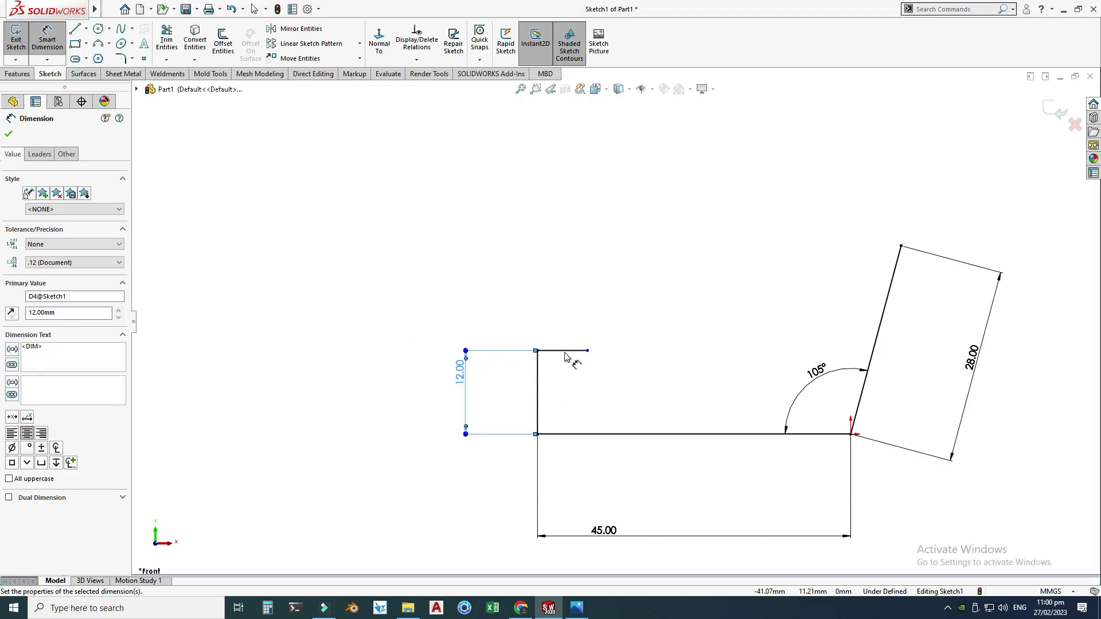
Dimension the short horizontal line at the top of the left vertical line to 12 mm.
click(565, 351)
click(564, 293)
text(12)
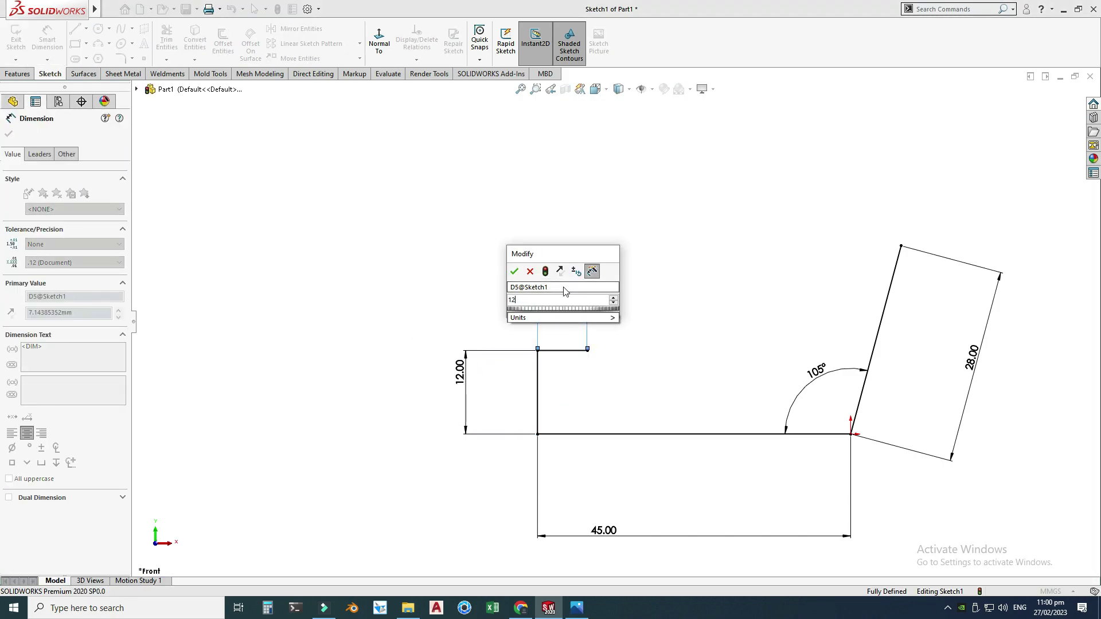
key(Return)
key(Escape)
scroll(700, 351, up, 2)
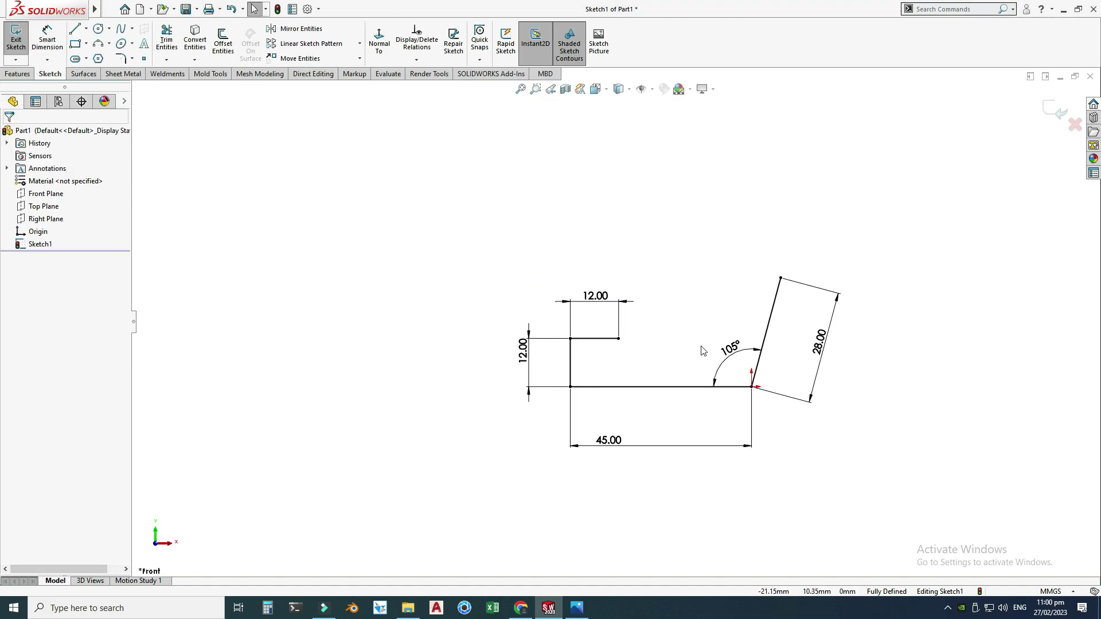
scroll(734, 339, down, 1)
Check the reference drawing and sketch a vertical line about 6 mm up from the right end of the short horizontal line.
click(577, 608)
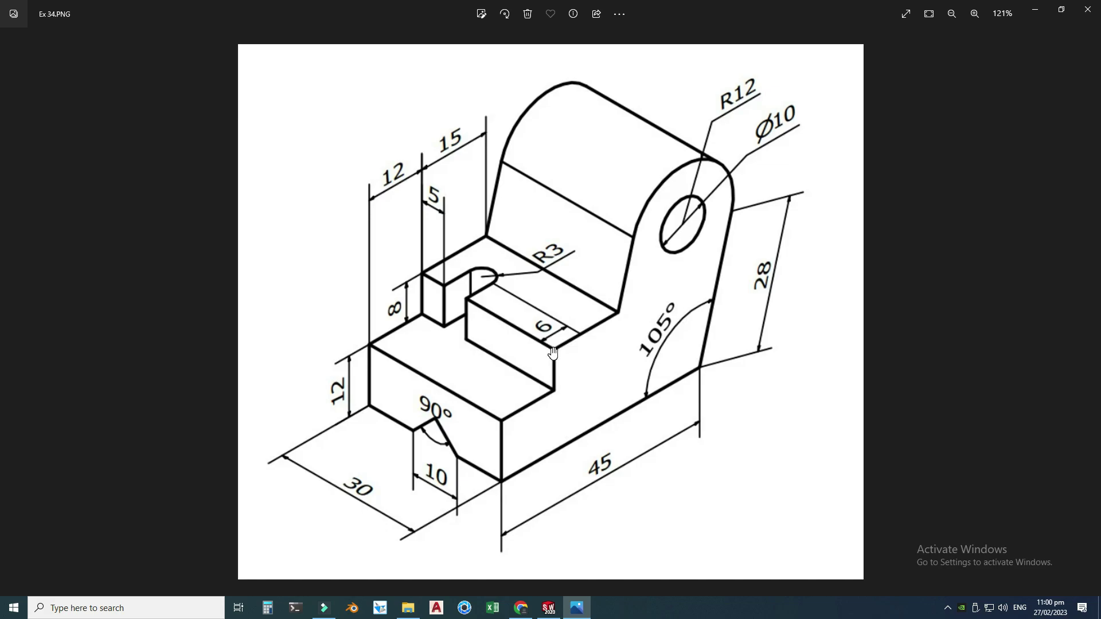
click(576, 608)
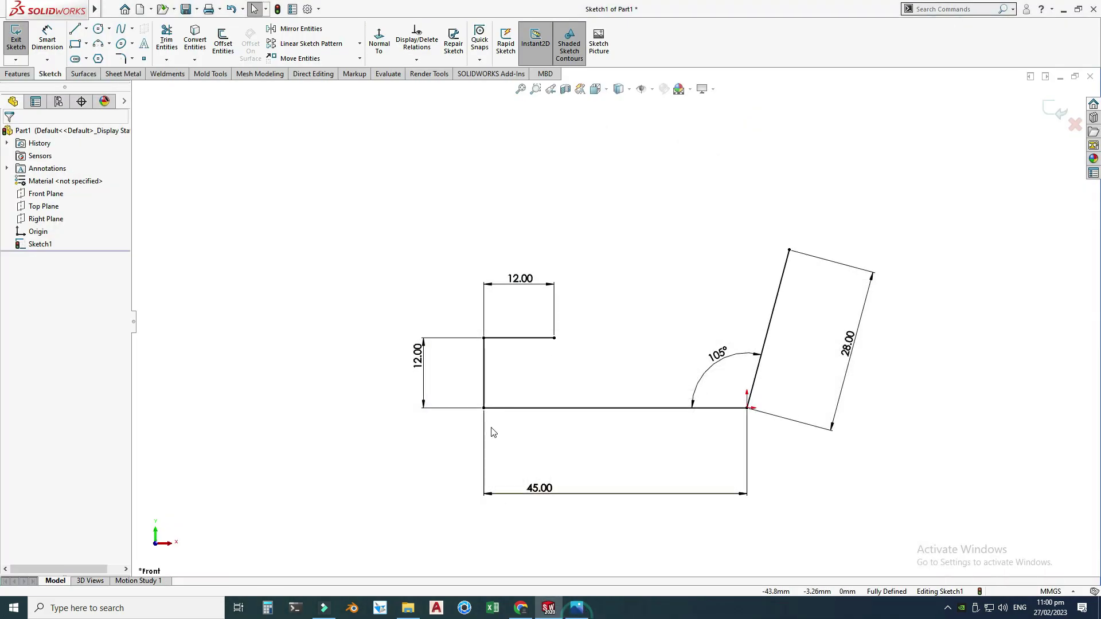
click(74, 28)
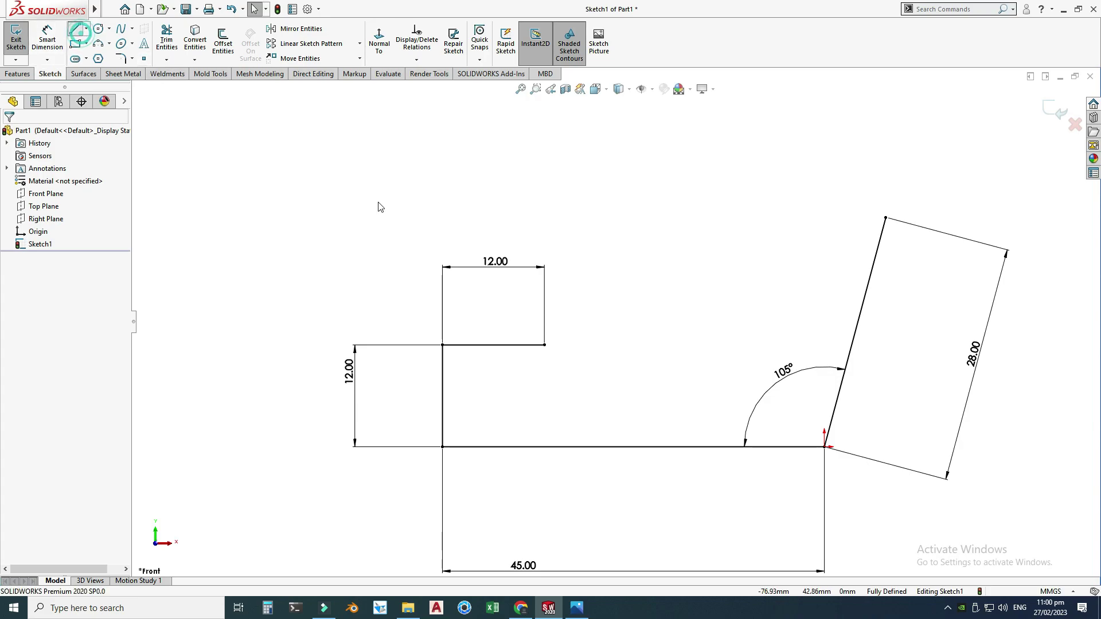
click(545, 345)
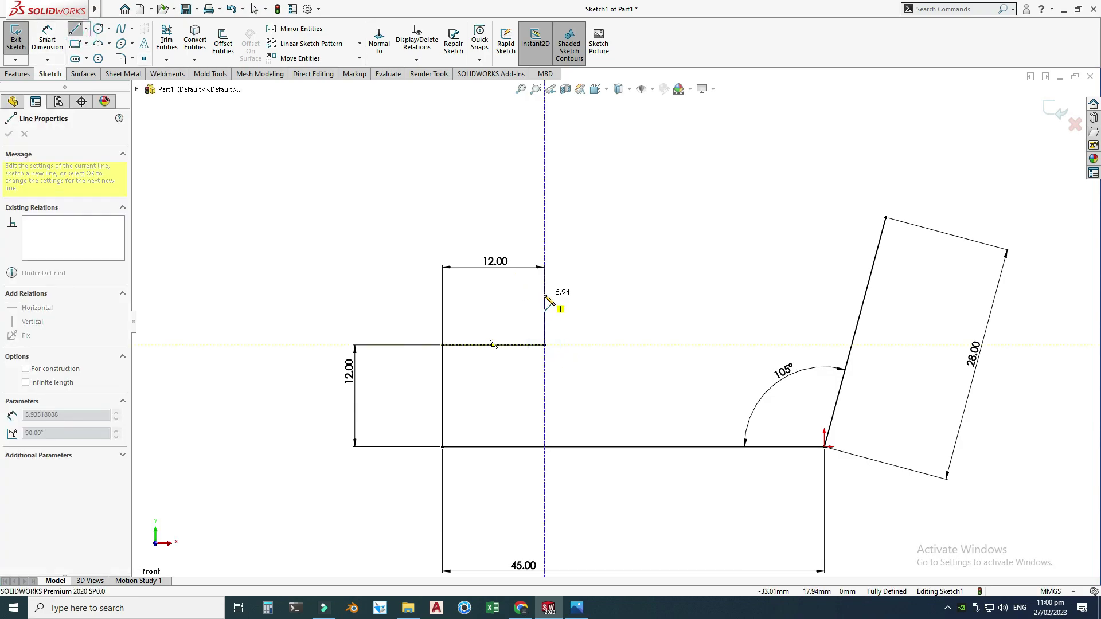
click(545, 294)
key(Escape)
Check the step height in the reference drawing and dimension the new vertical line to 8 mm.
click(576, 608)
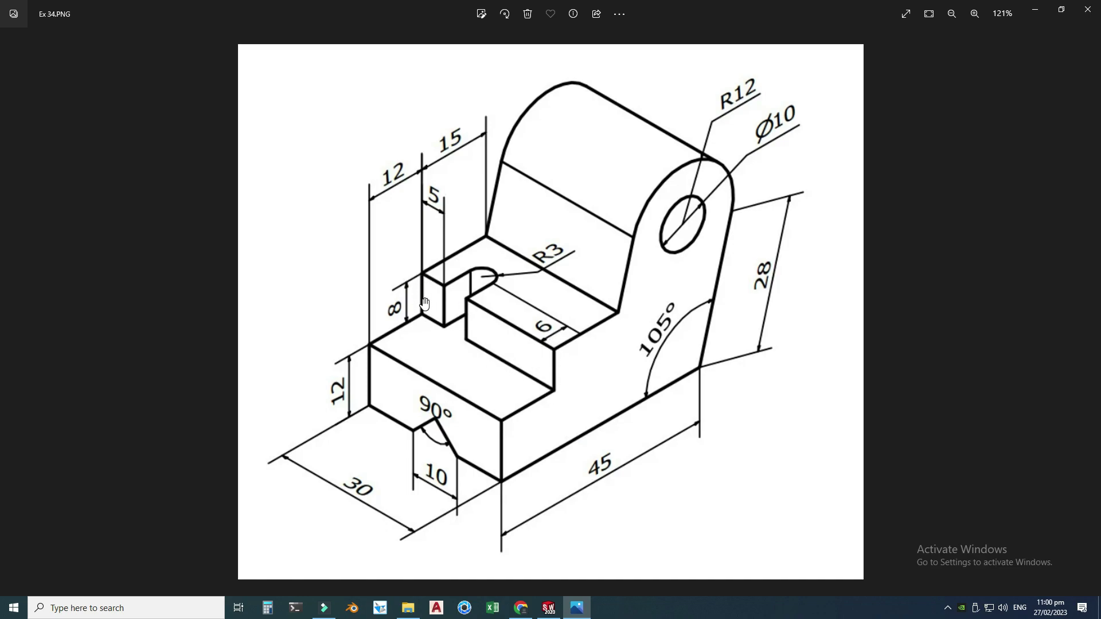
click(548, 608)
click(47, 40)
click(542, 309)
click(484, 304)
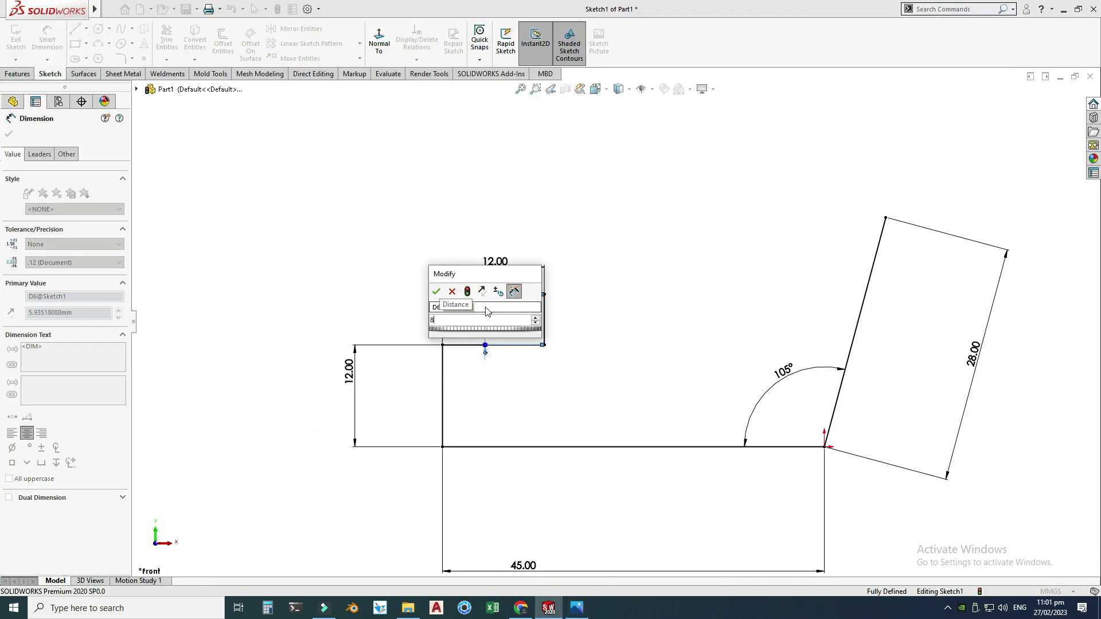
text(8)
key(Return)
key(Escape)
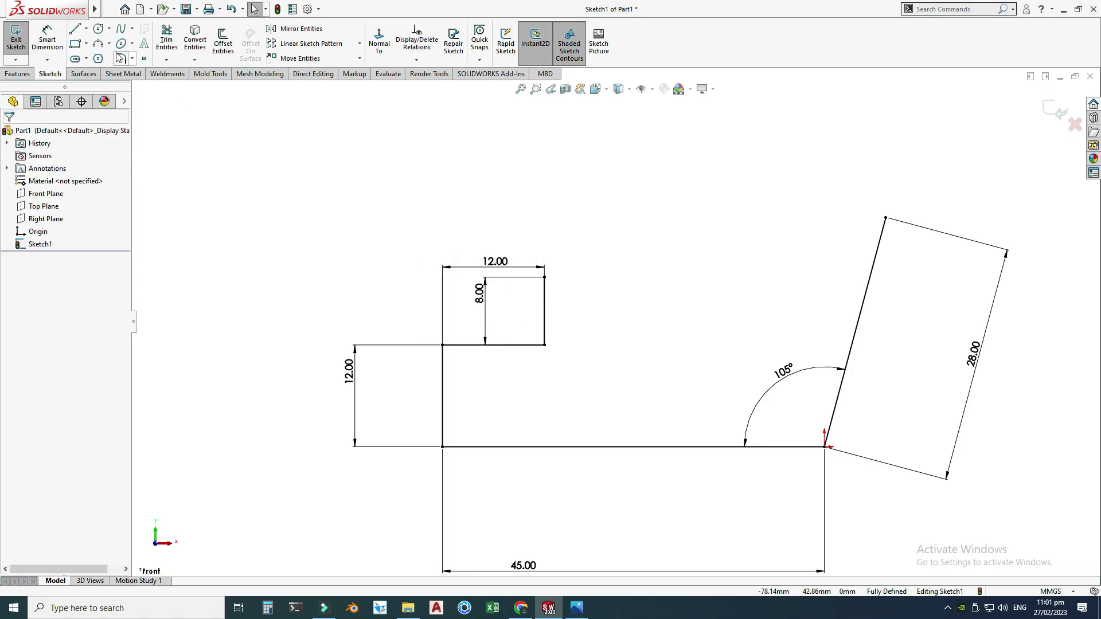
Sketch a horizontal line about 17 mm to the right from the top of the 8 mm vertical line.
click(74, 29)
click(544, 277)
click(688, 277)
key(Escape)
Check the reference drawing and dimension the upper horizontal line to 15 mm.
click(576, 608)
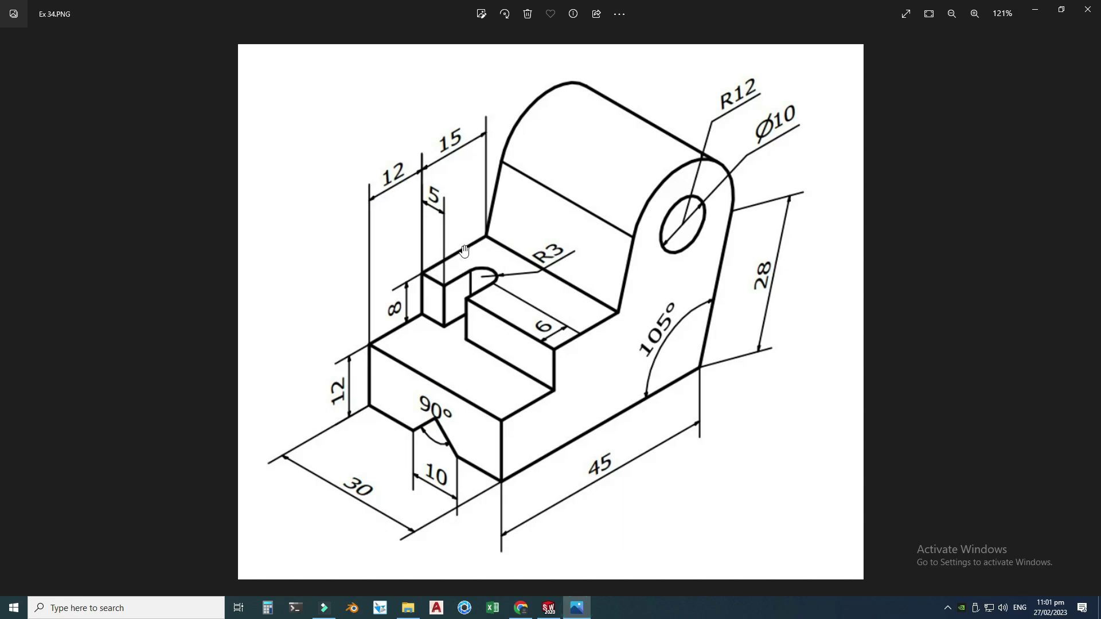
click(548, 608)
click(45, 37)
click(590, 278)
click(602, 213)
text(15)
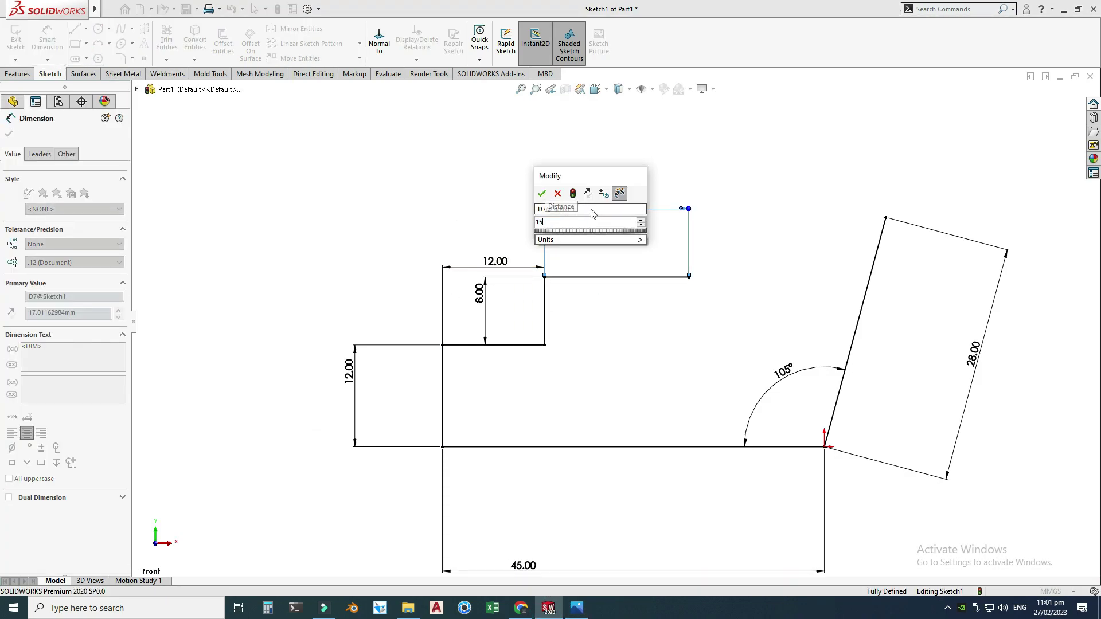
key(Return)
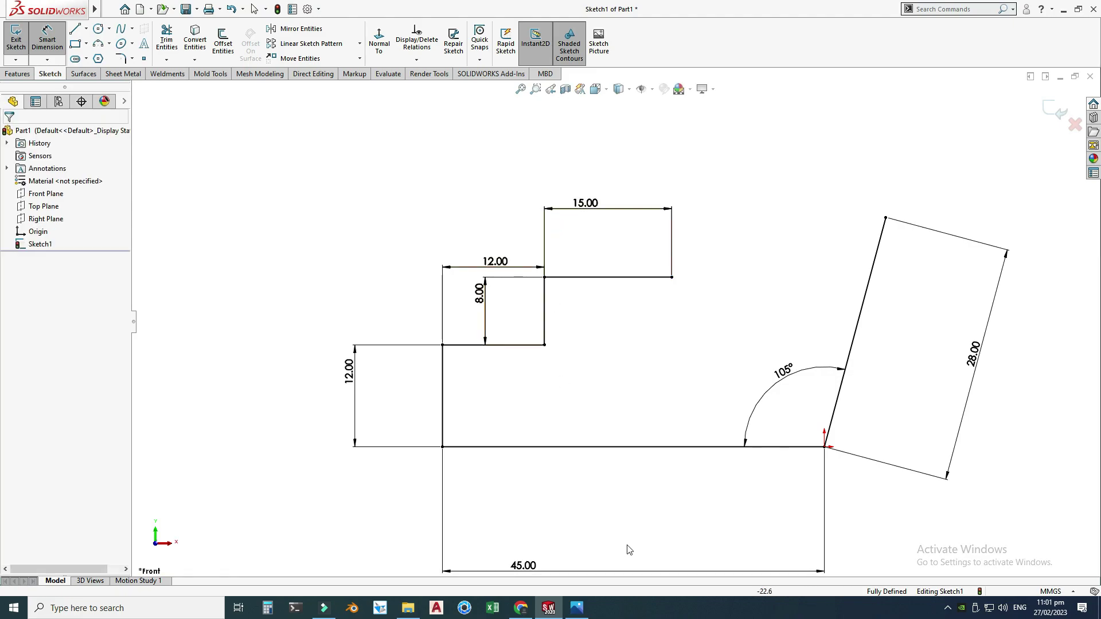
key(Escape)
scroll(522, 202, down, 3)
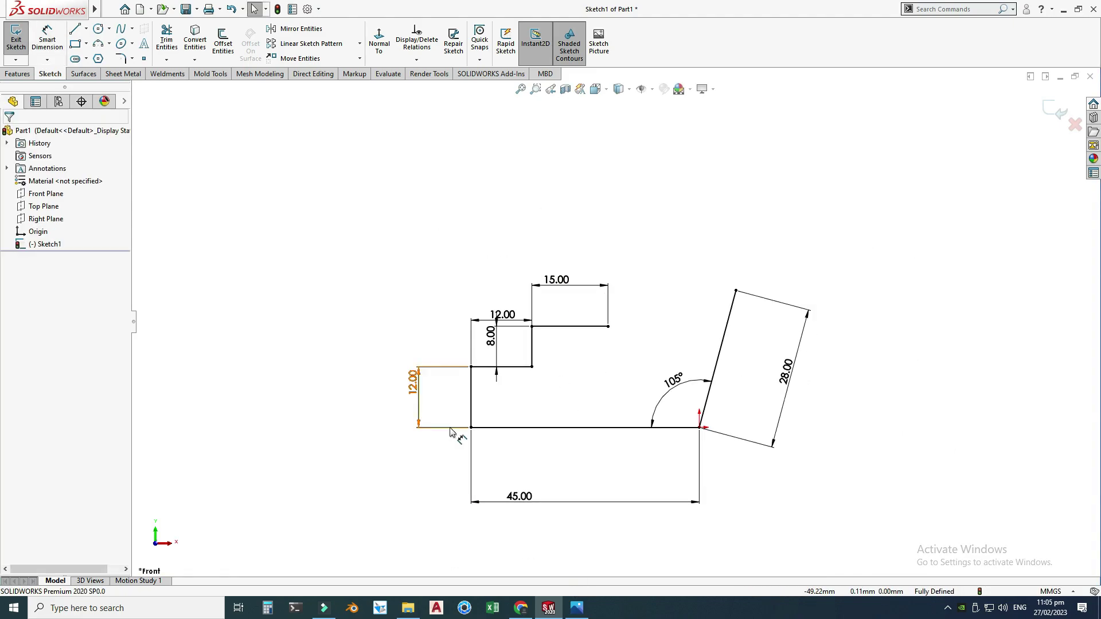
Check the reference drawing and sketch a three-point arc of about 11 mm radius from the slanted line's upper end, bulging upward over the profile.
click(576, 608)
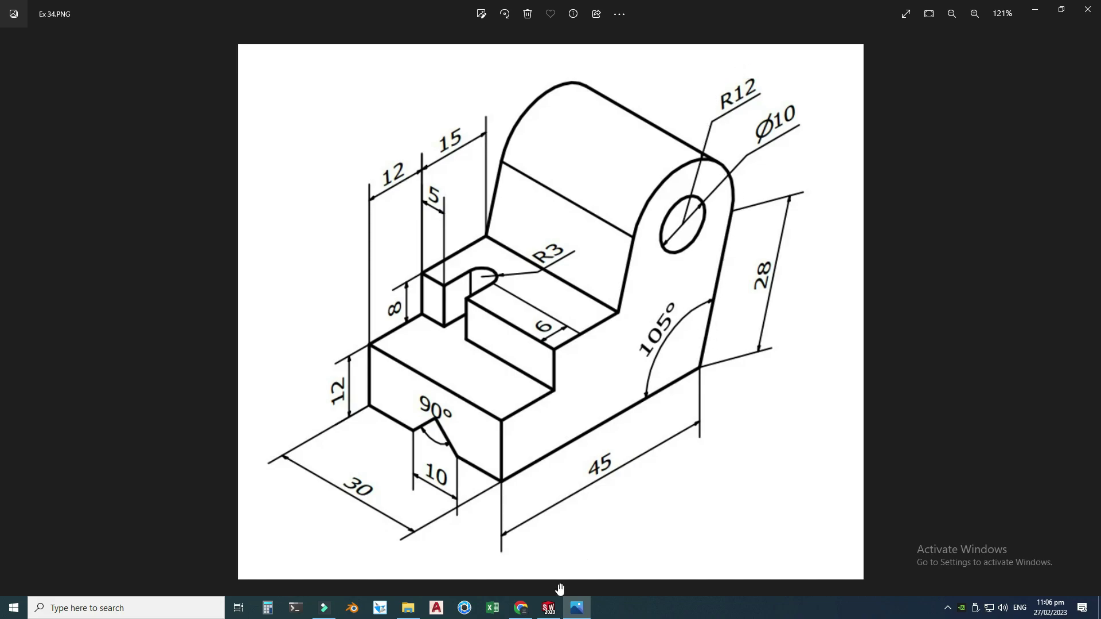
click(549, 606)
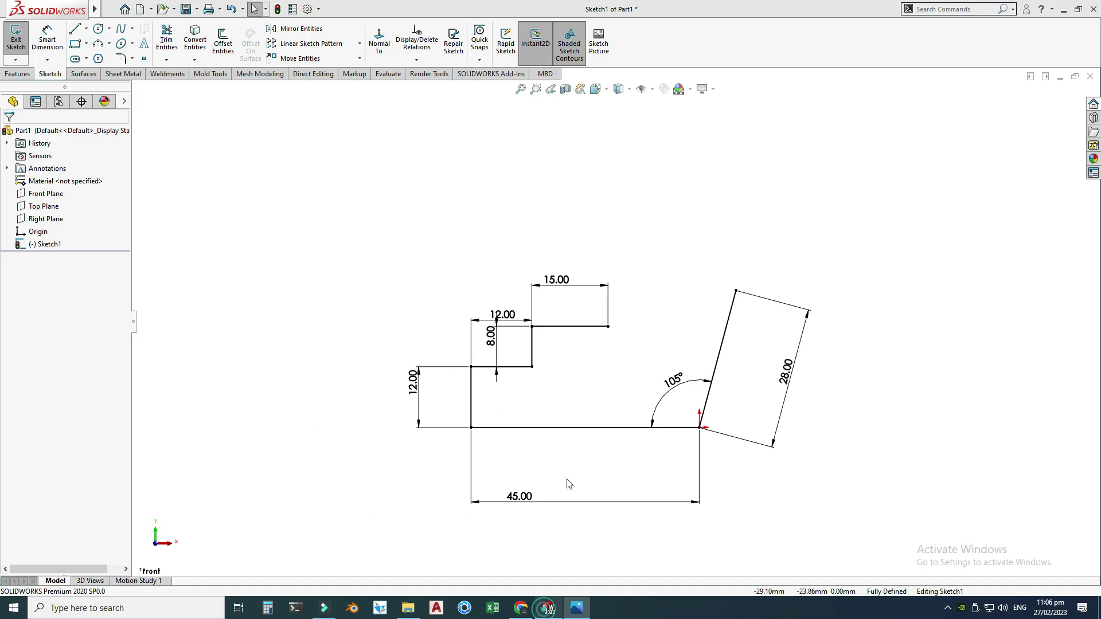
click(105, 45)
click(736, 291)
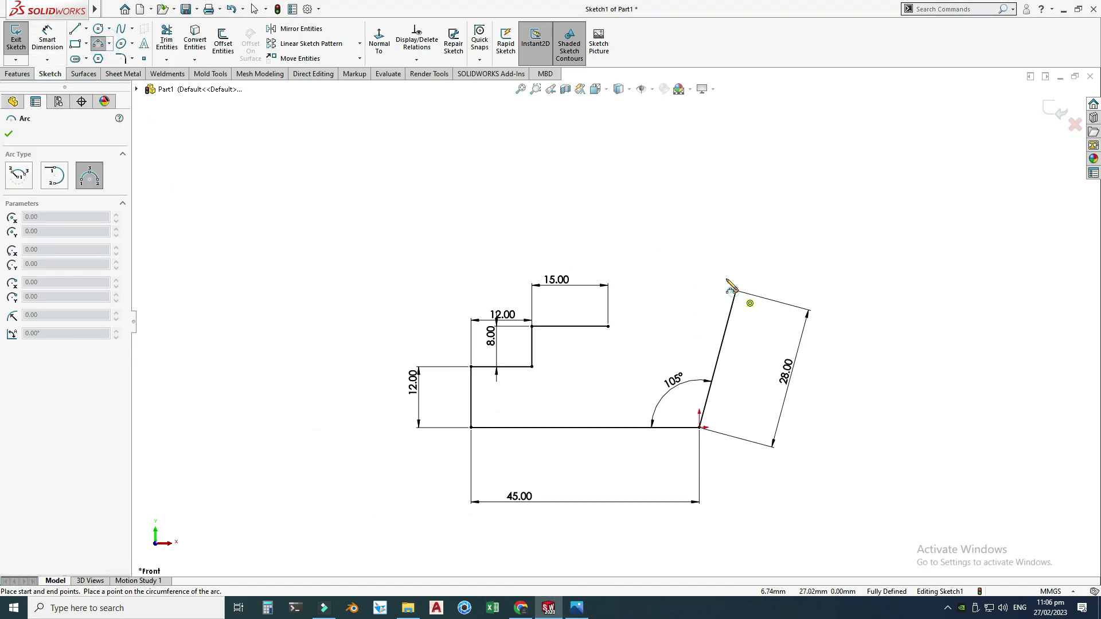
click(633, 258)
click(702, 211)
key(Escape)
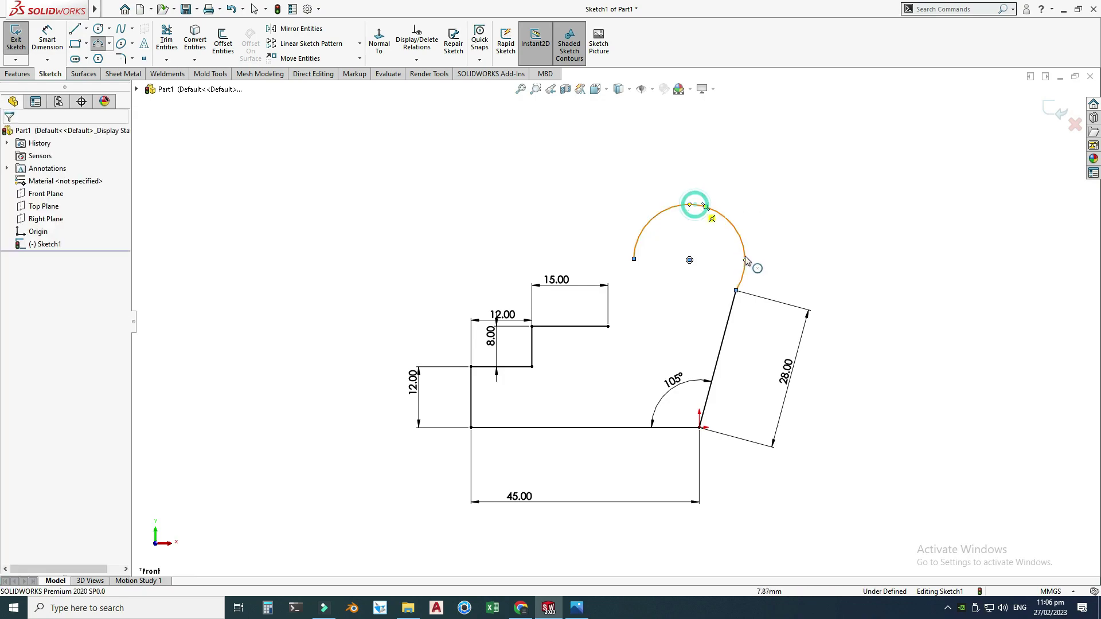
Make the arc tangent to the 28 mm slanted line.
click(747, 270)
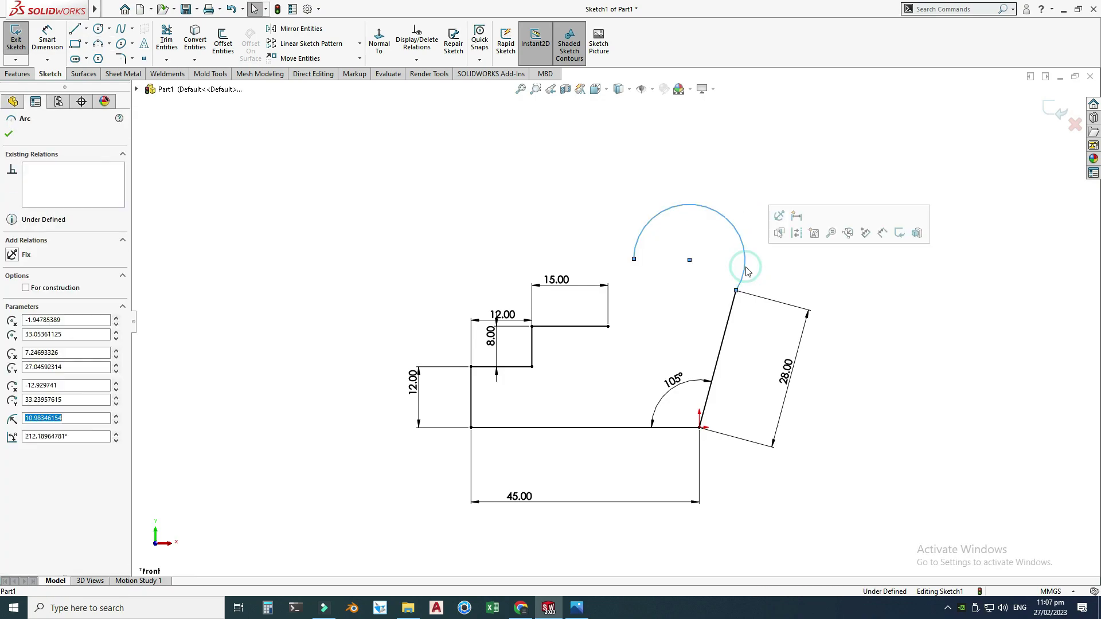
click(727, 317)
ctrl+click(743, 269)
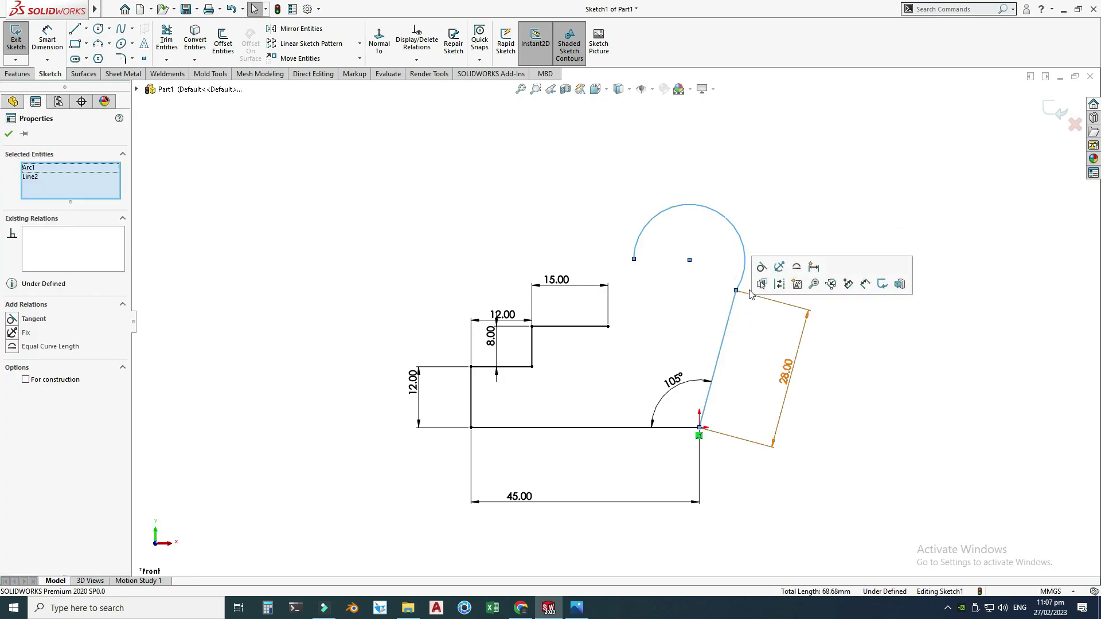
click(762, 268)
click(661, 165)
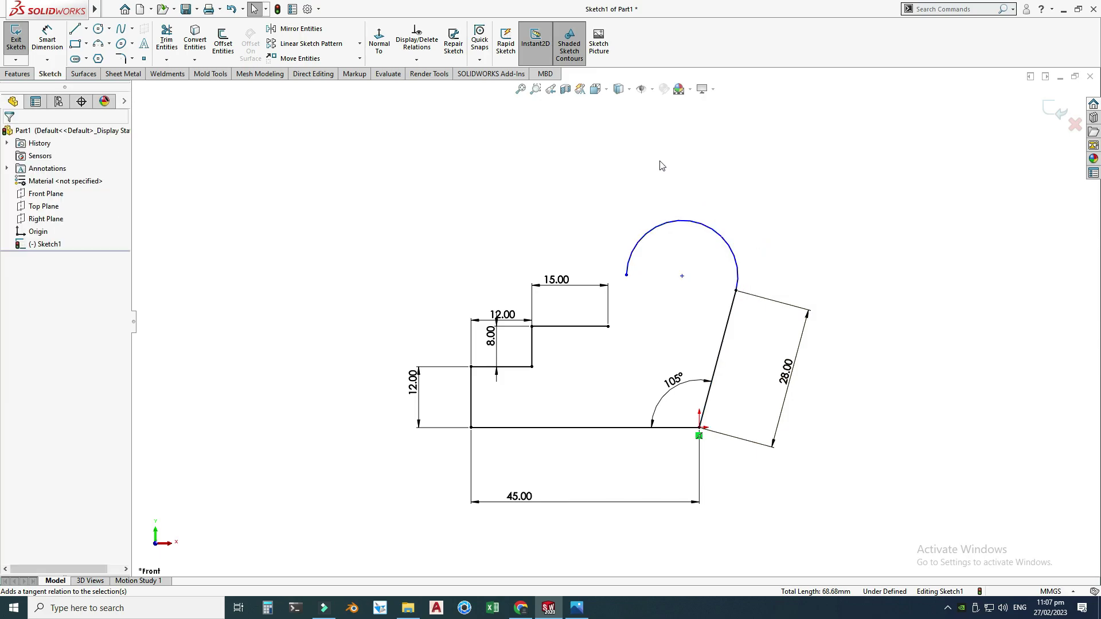
Dimension the arc's radius to 12 mm.
click(47, 40)
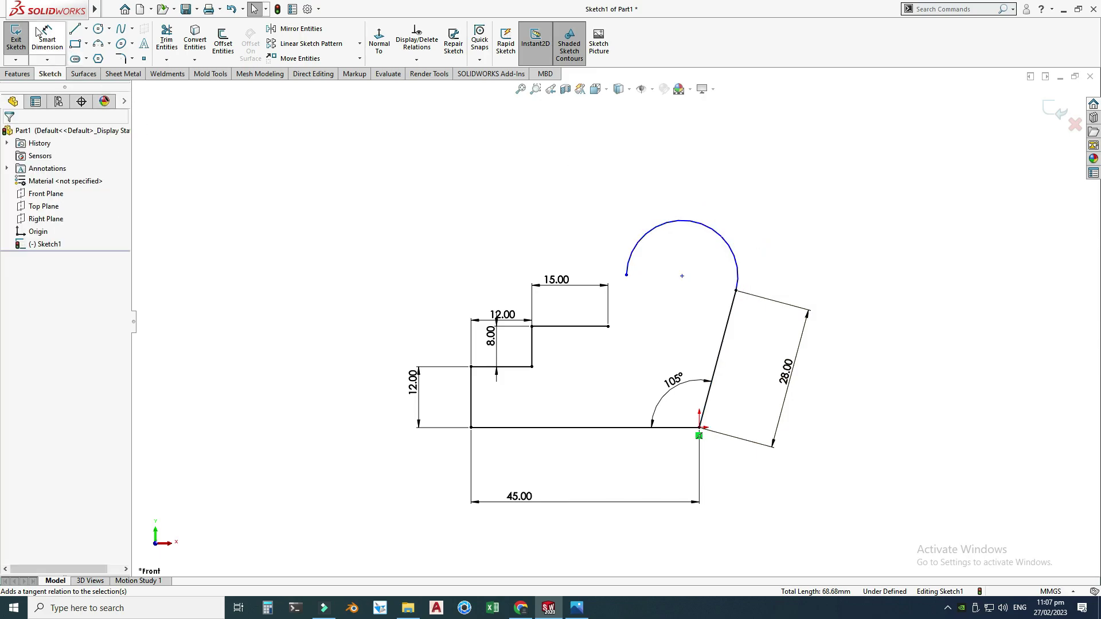
click(652, 228)
click(605, 171)
text(12)
key(Return)
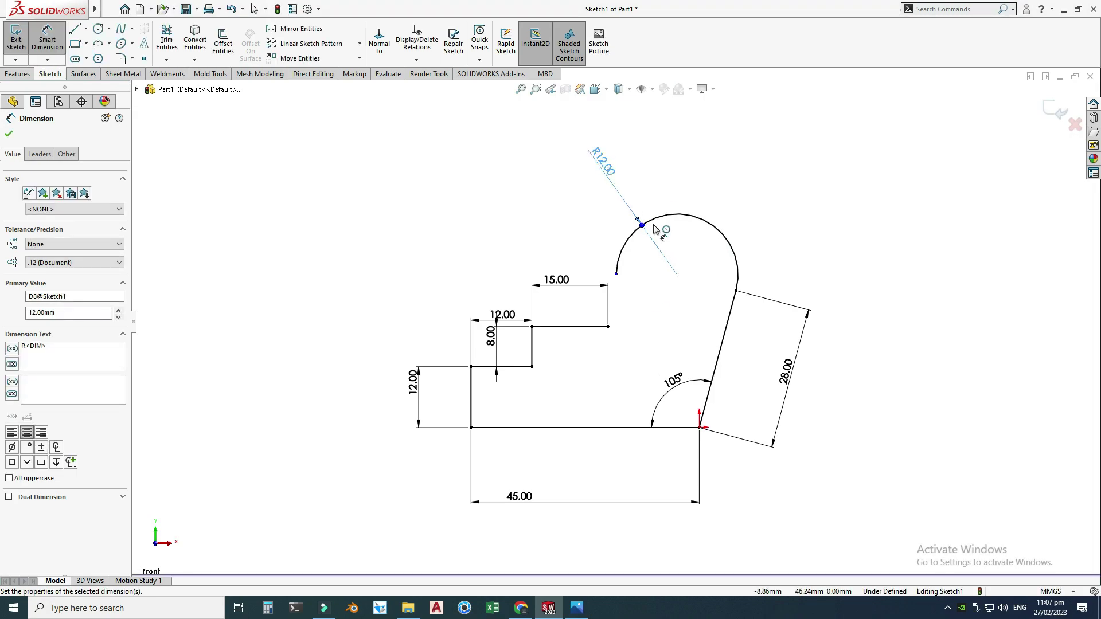
Check the reference drawing and close the profile with a line from the 15 mm line's right end to the arc's free end.
key(alt+Tab)
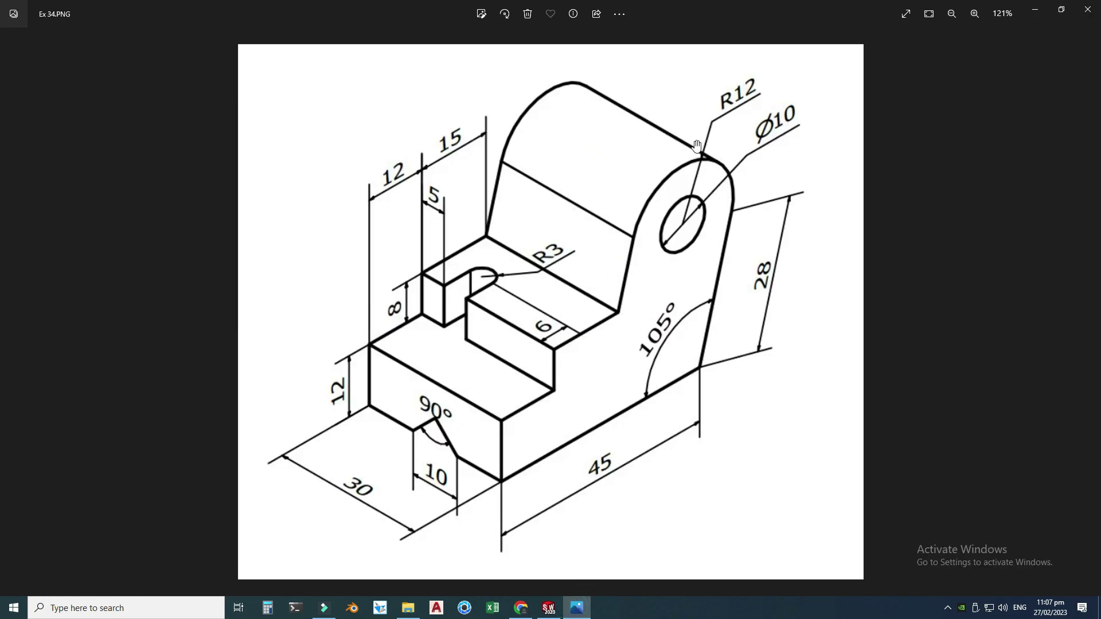
click(577, 607)
click(577, 607)
click(548, 607)
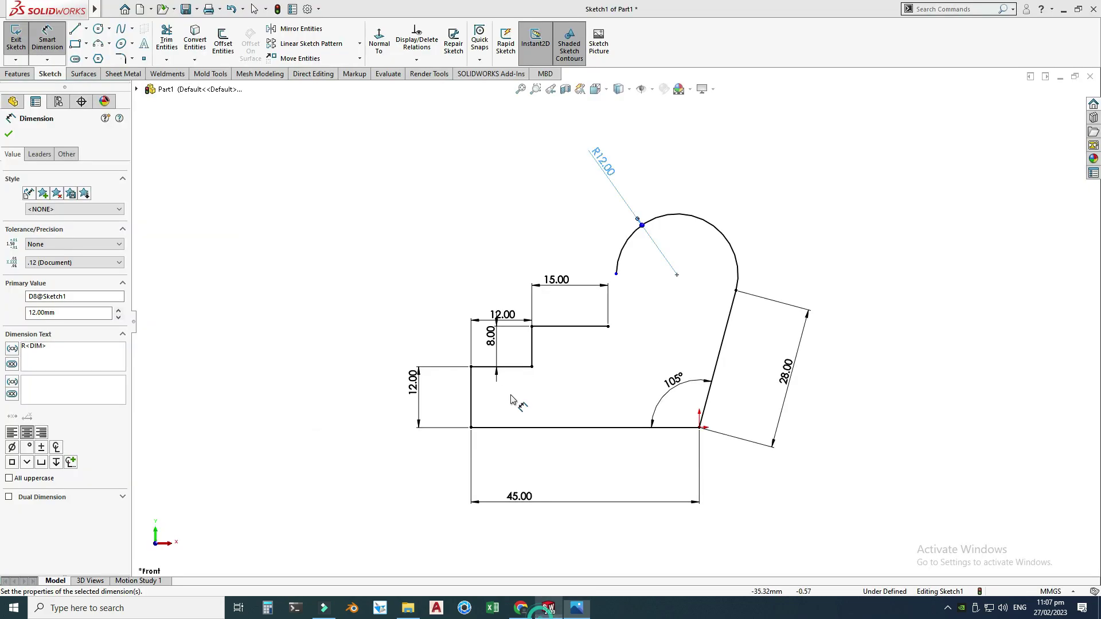
click(77, 28)
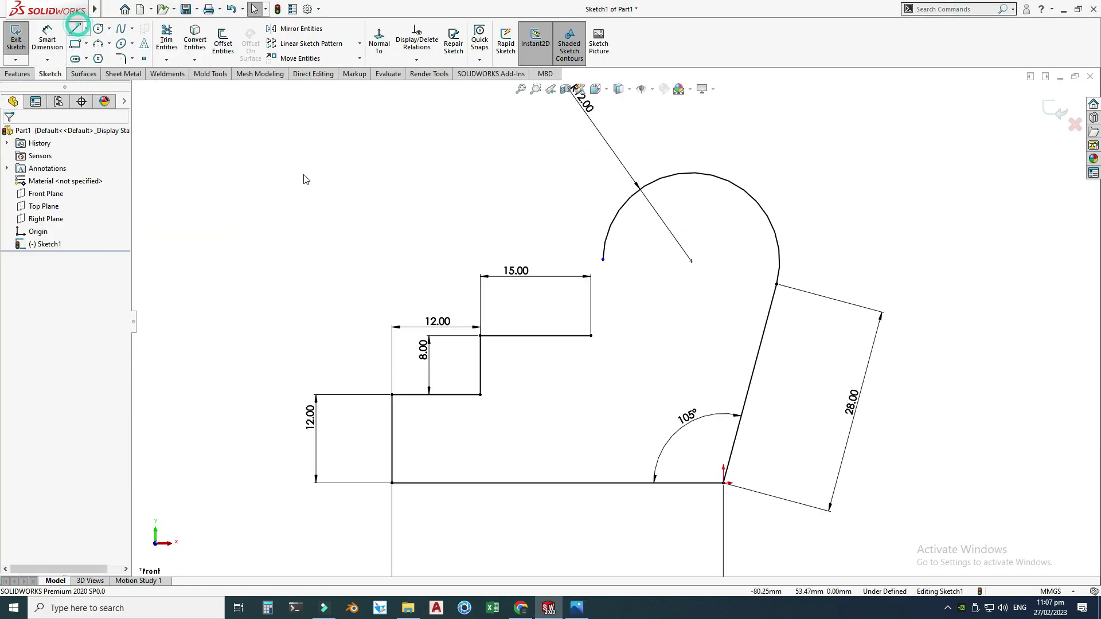
click(591, 335)
click(603, 259)
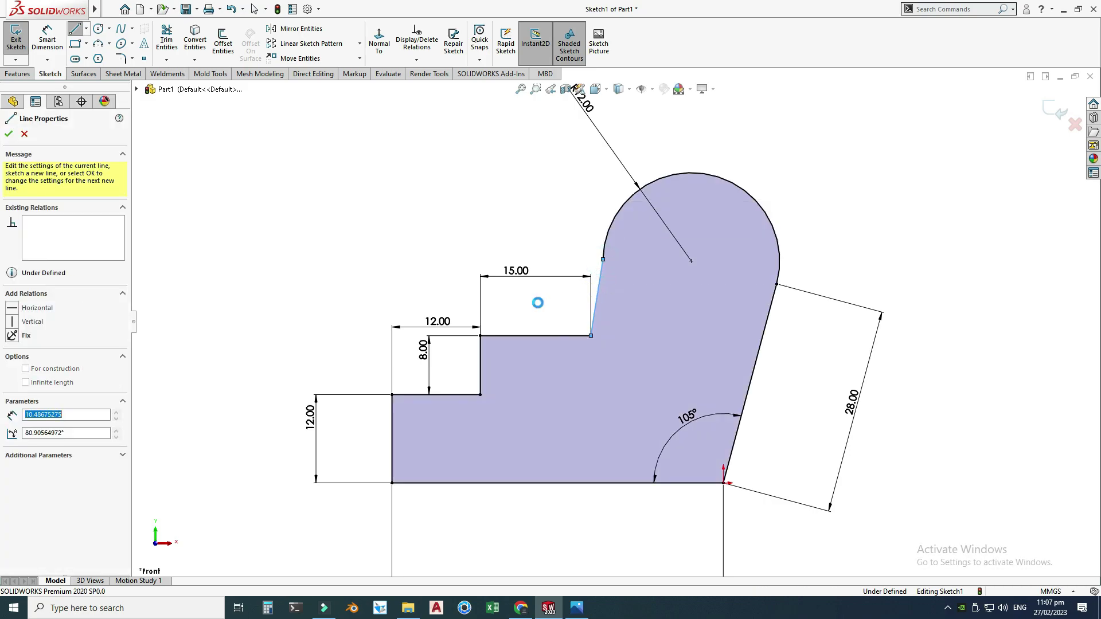
key(Escape)
Make the closing line tangent to the arc.
click(610, 242)
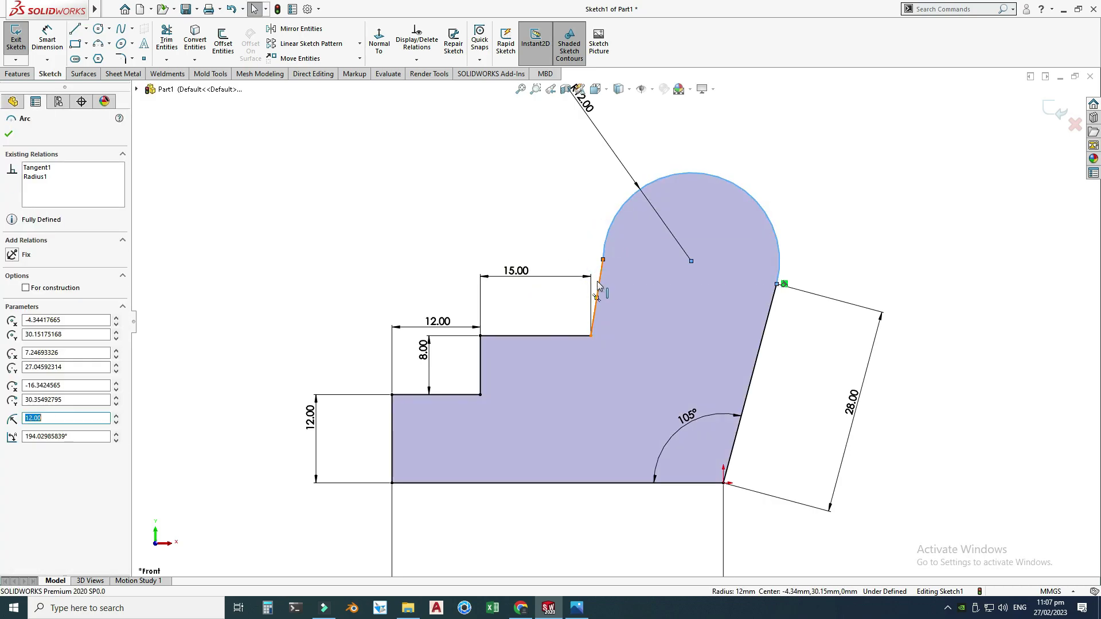
click(598, 287)
ctrl+click(607, 239)
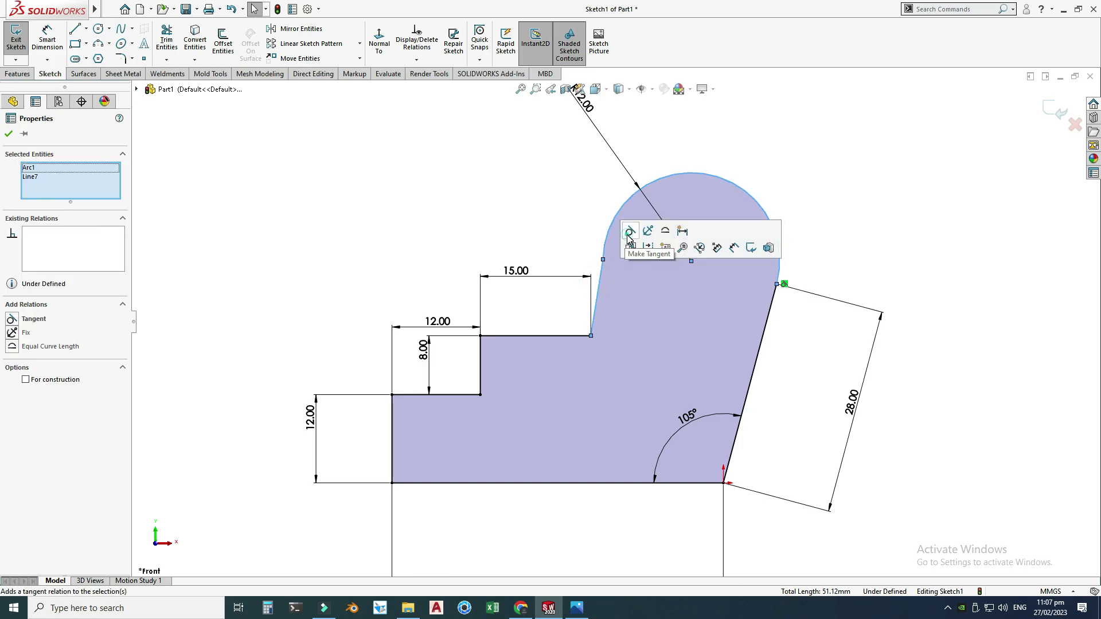
click(628, 236)
key(Escape)
key(f)
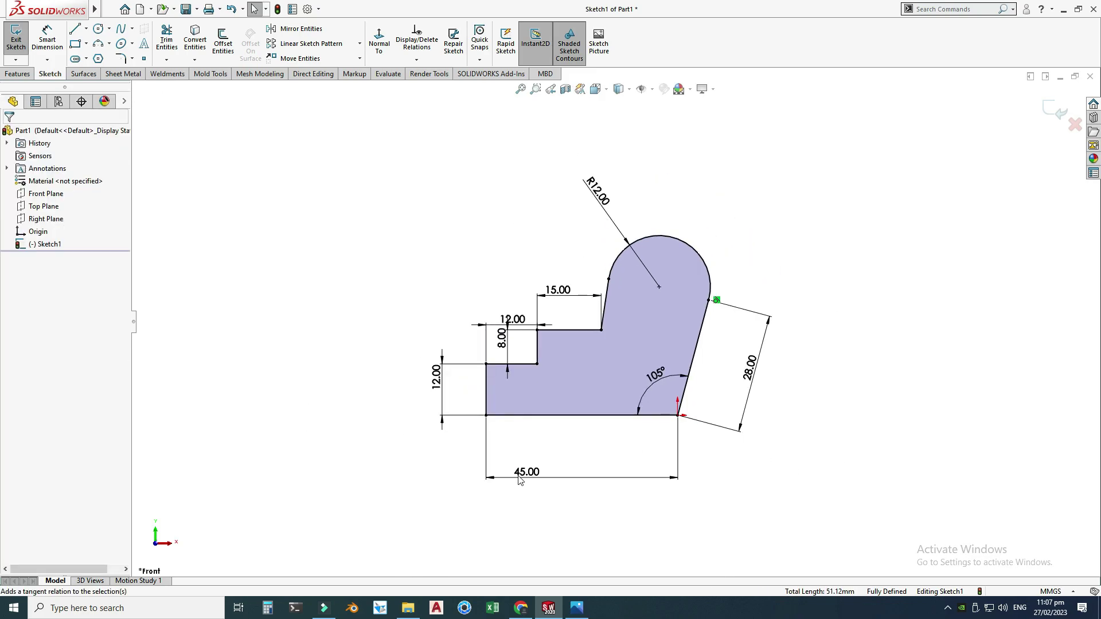
Check the hole in the reference drawing and sketch a circle of about 13 mm diameter centred on the arc's centre point.
click(576, 608)
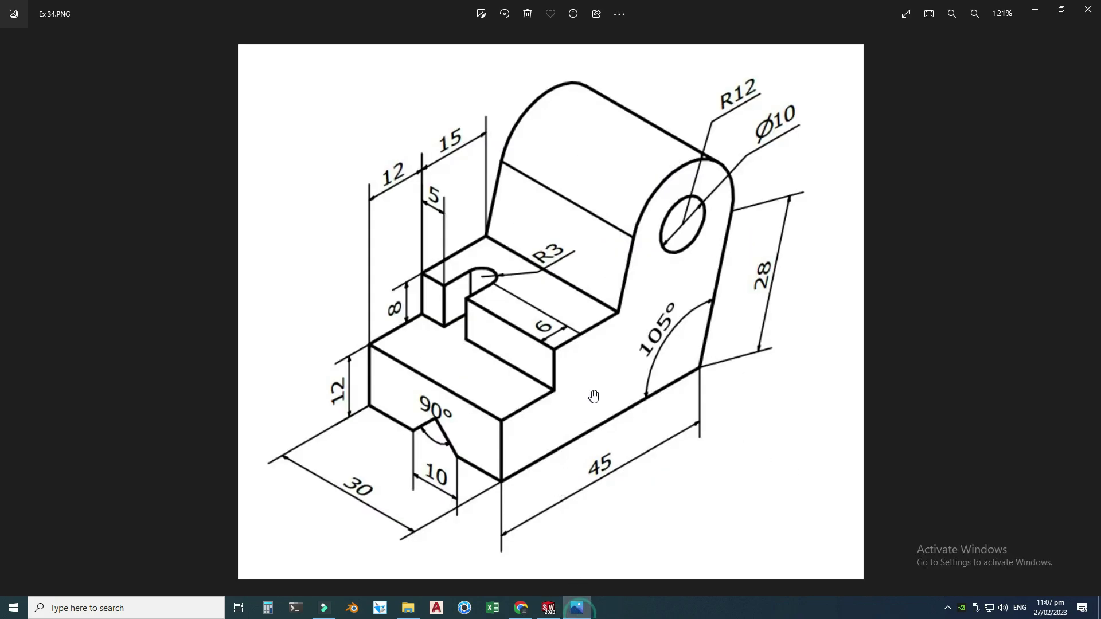
key(alt+F4)
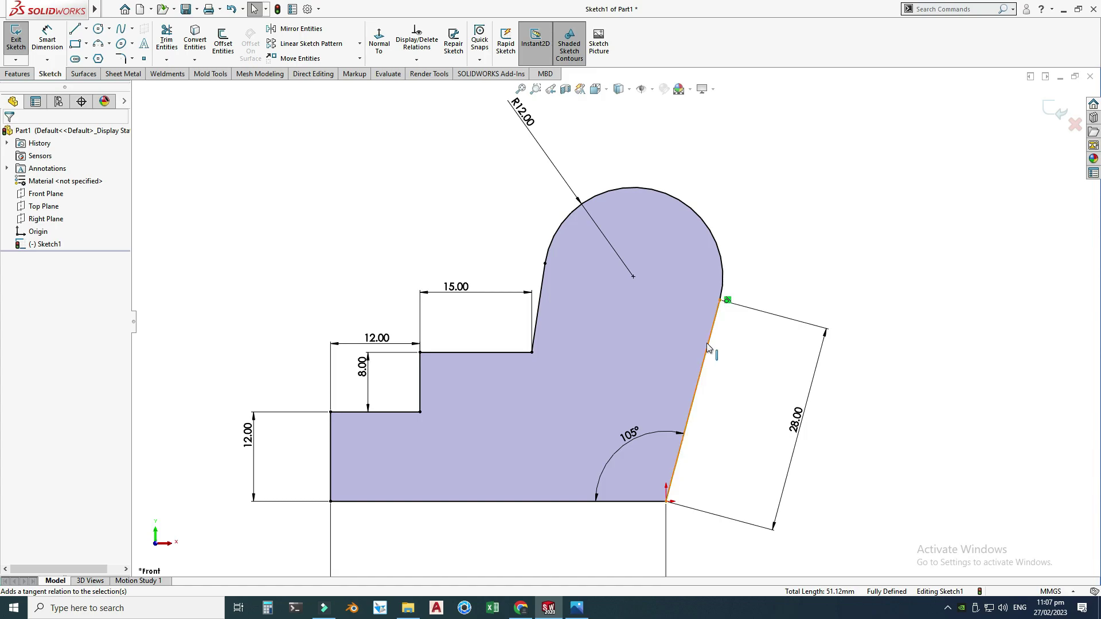
scroll(636, 323, up, 2)
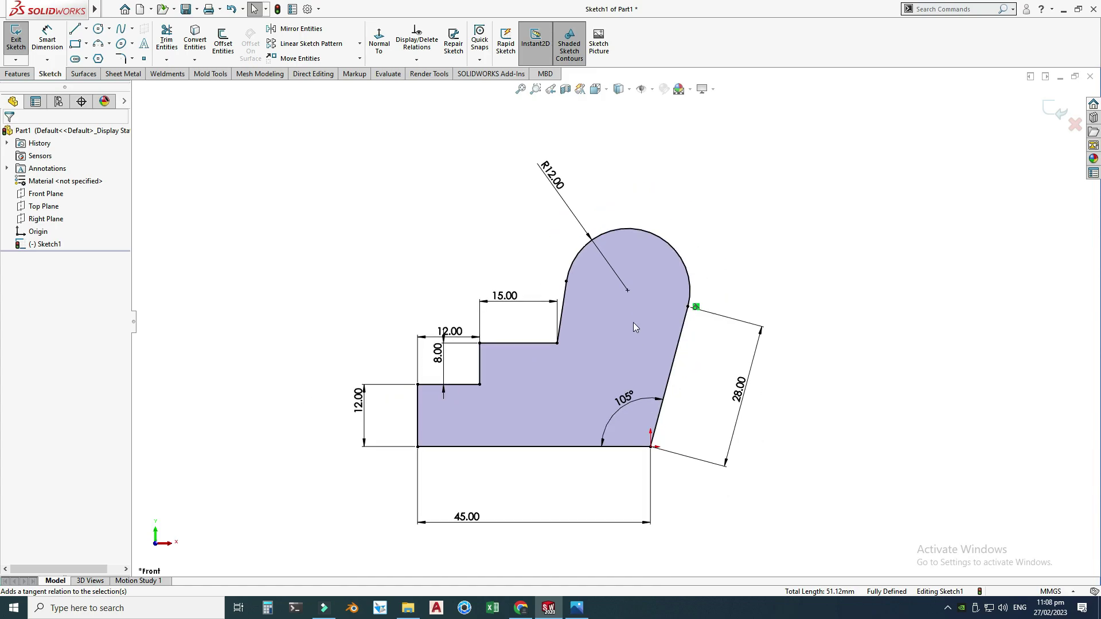
click(577, 599)
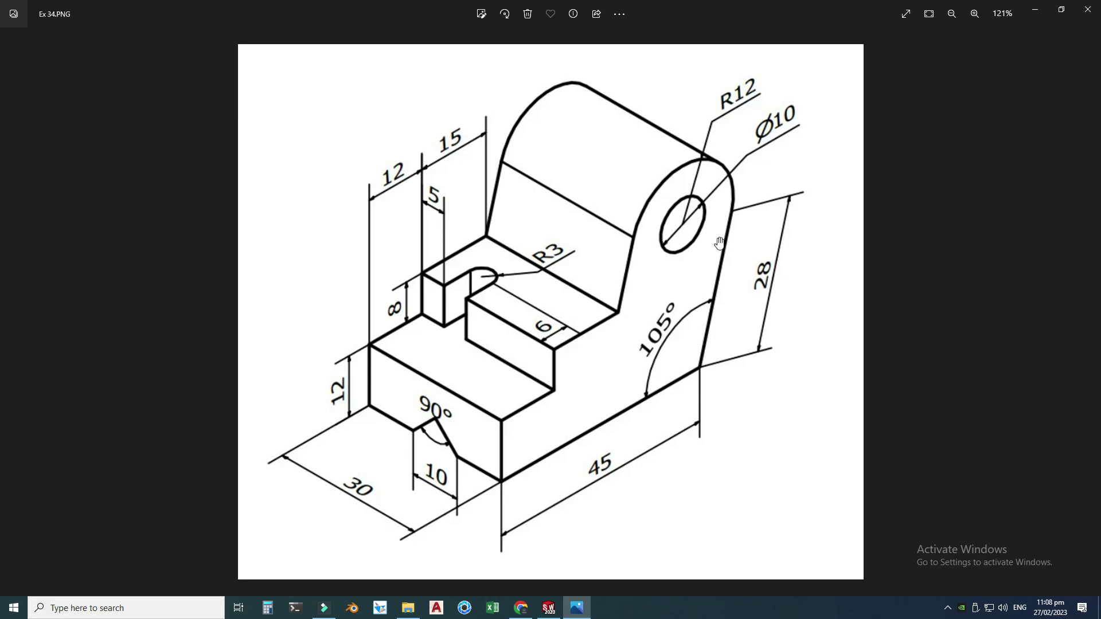
click(549, 608)
click(98, 28)
click(627, 291)
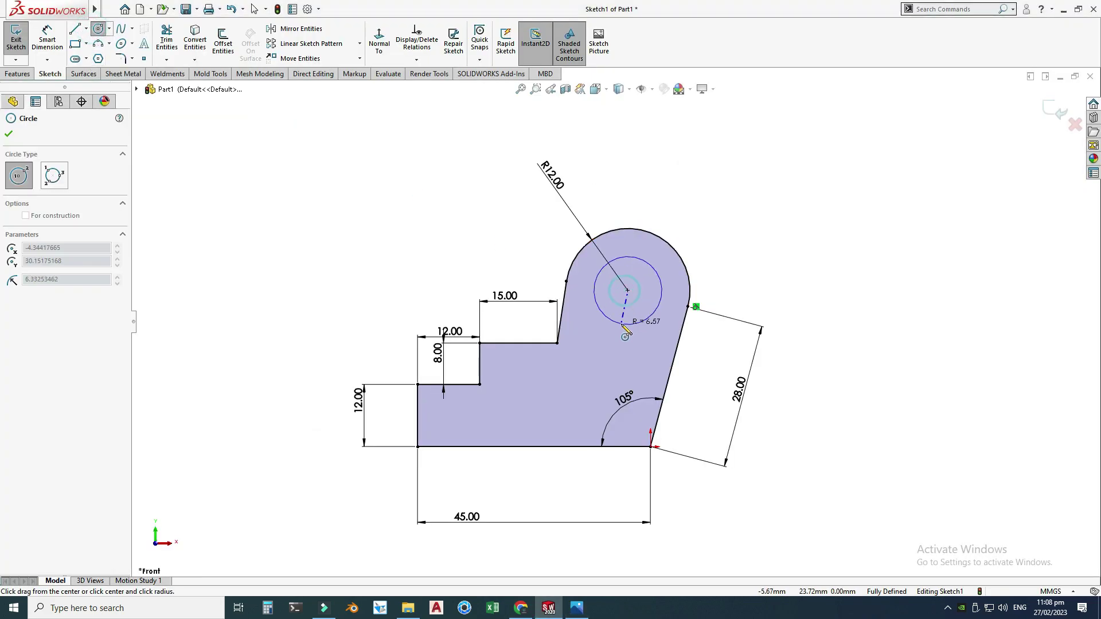
click(623, 325)
Dimension the hole circle's diameter to 10 mm and finish the side profile sketch.
click(47, 39)
click(624, 325)
click(754, 236)
text(1)
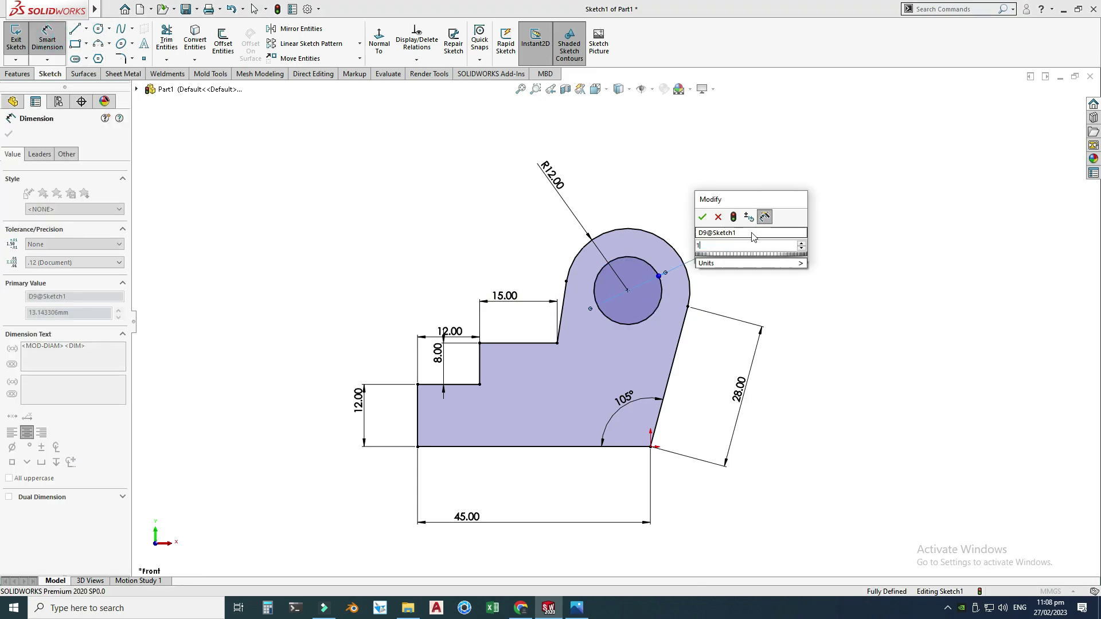
text(0)
key(Return)
key(Escape)
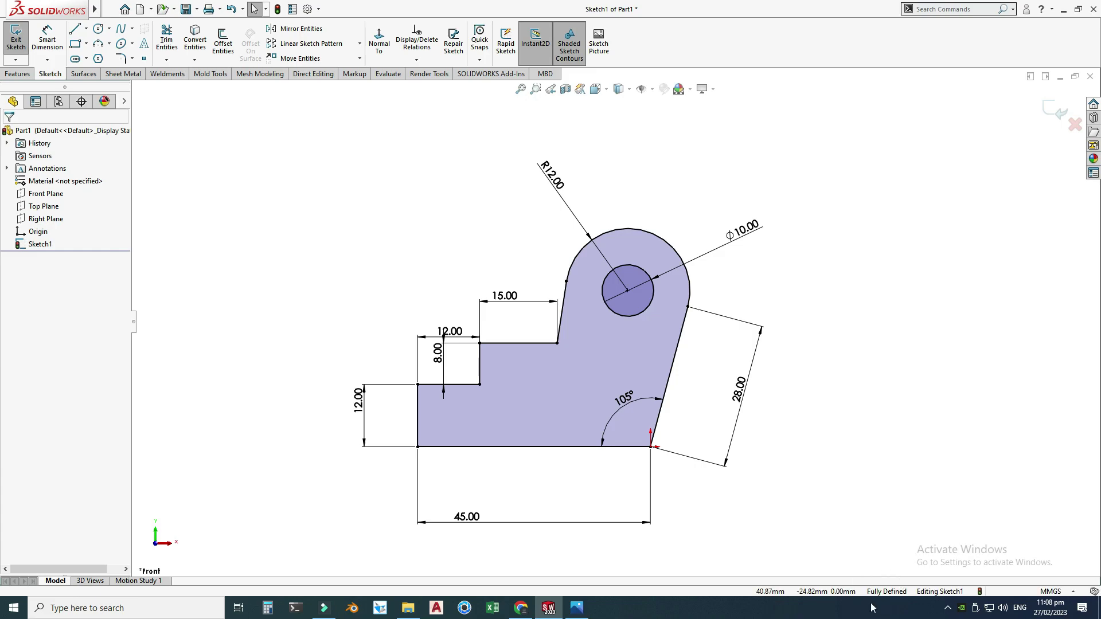
click(1052, 115)
Check the part's width in the reference drawing and start a Mid Plane boss extrusion of the side profile.
scroll(769, 258, up, 3)
right_click(760, 236)
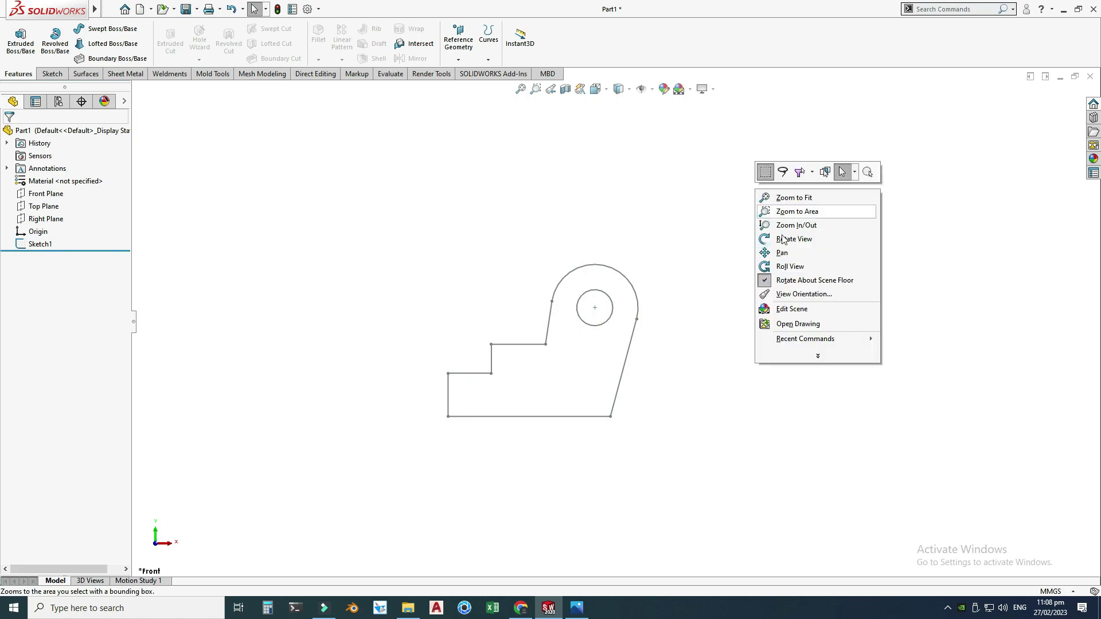
click(785, 239)
mouse_move(518, 313)
mouse_down()
mouse_move(566, 401)
mouse_move(508, 480)
mouse_up()
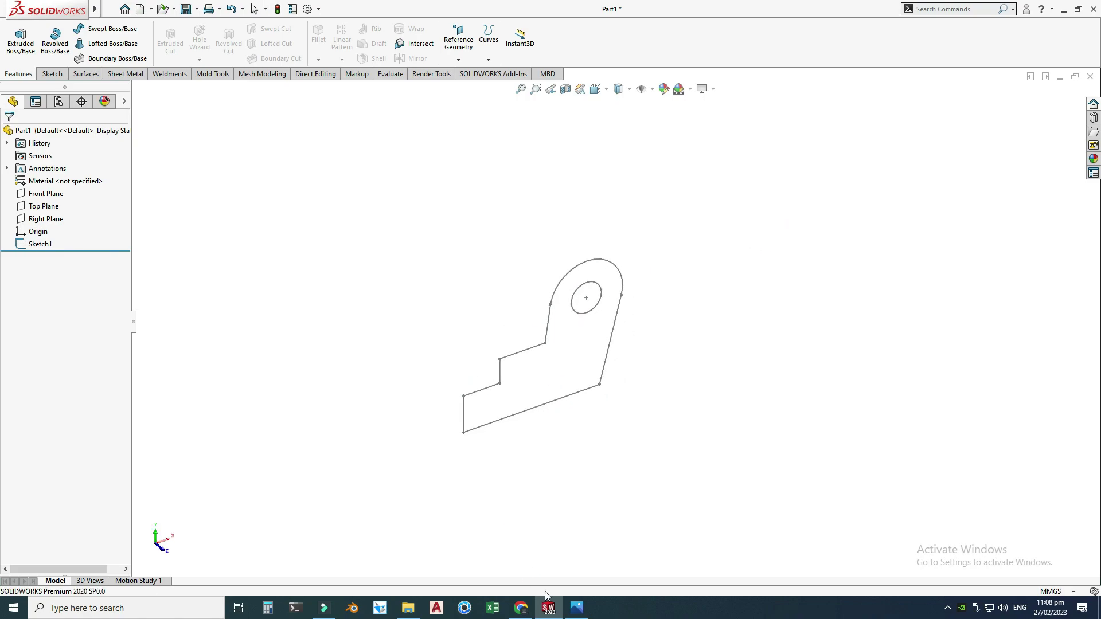
click(576, 608)
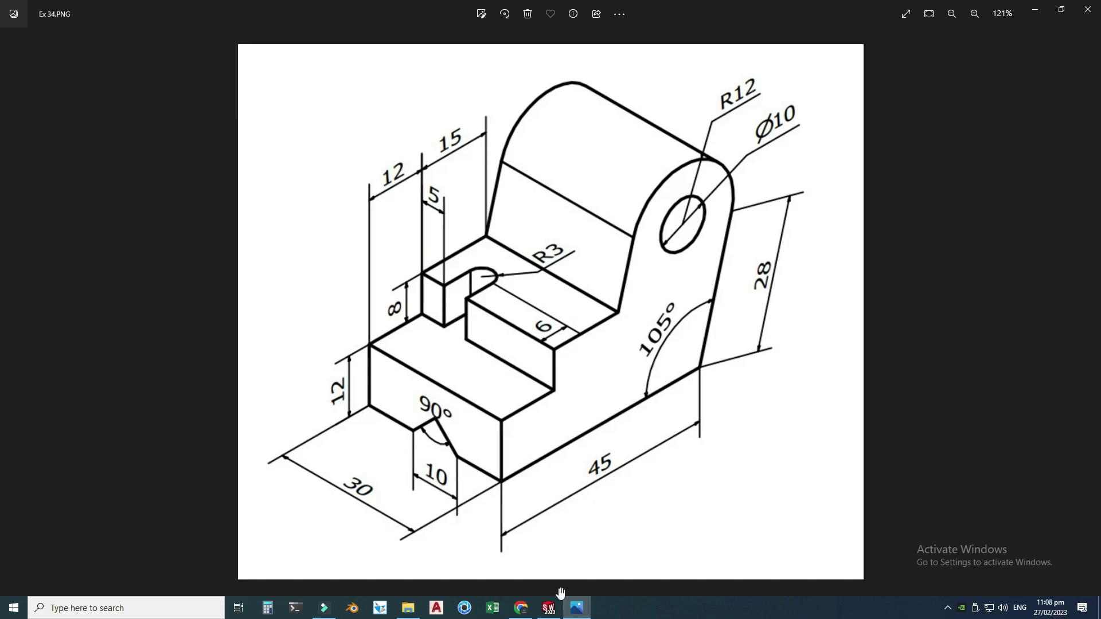
click(548, 608)
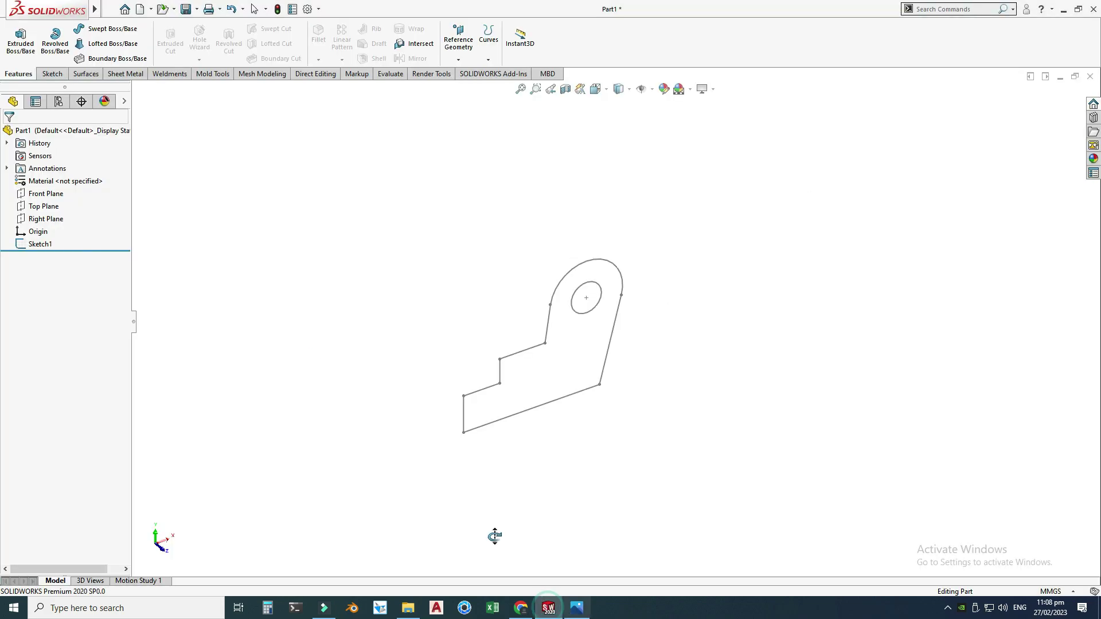
click(19, 41)
click(515, 420)
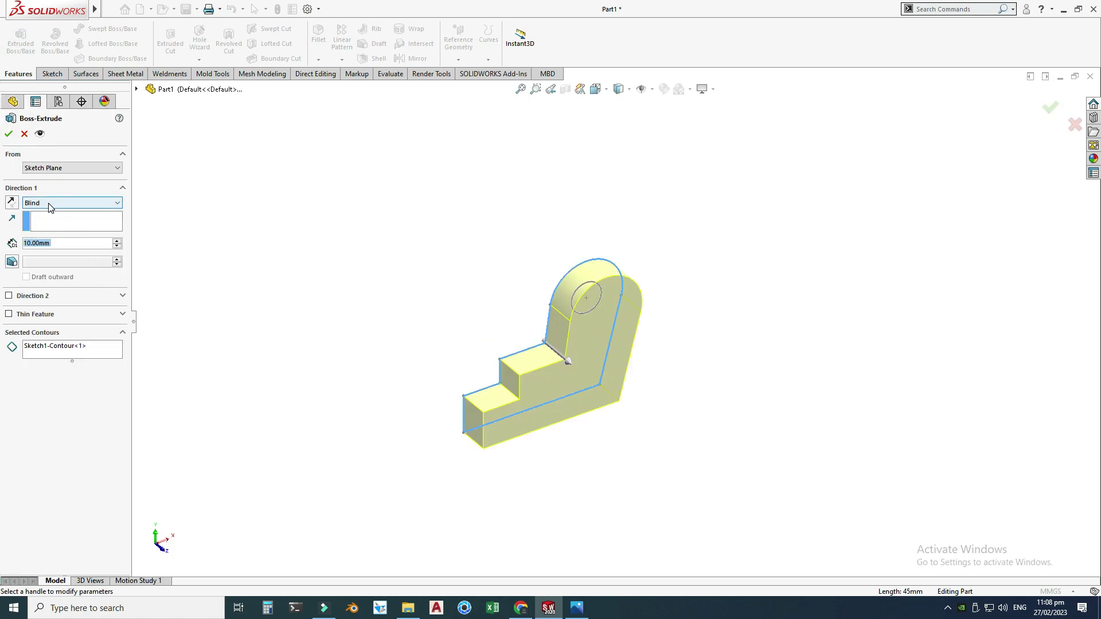
click(48, 207)
click(50, 251)
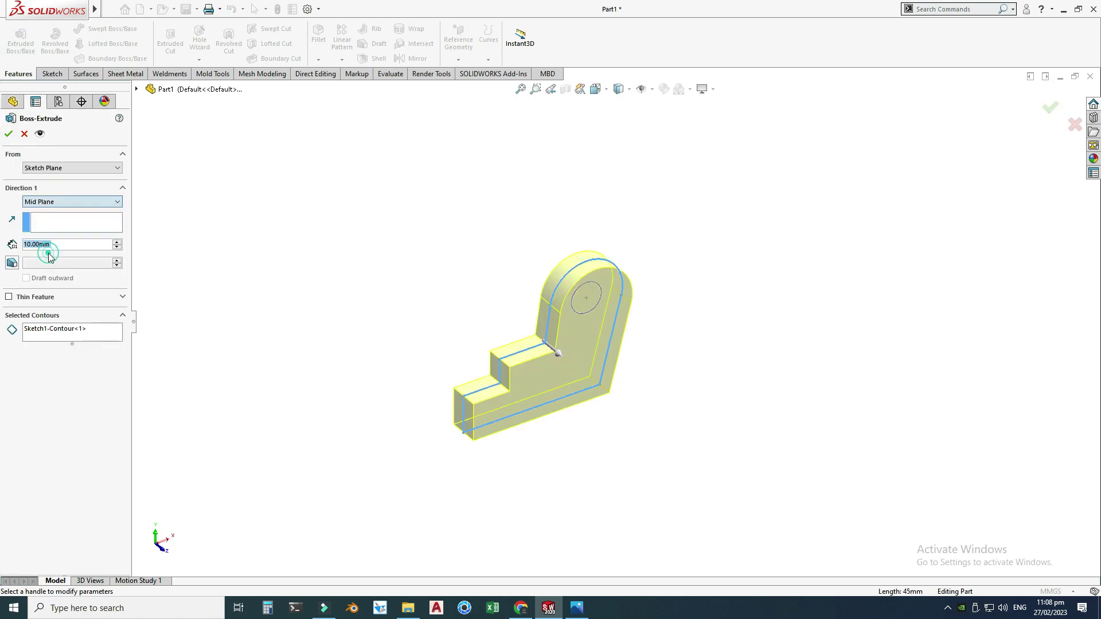
Clear the extrusion's selected contours so the whole sketch is extruded with the hole left open.
click(84, 335)
right_click(84, 329)
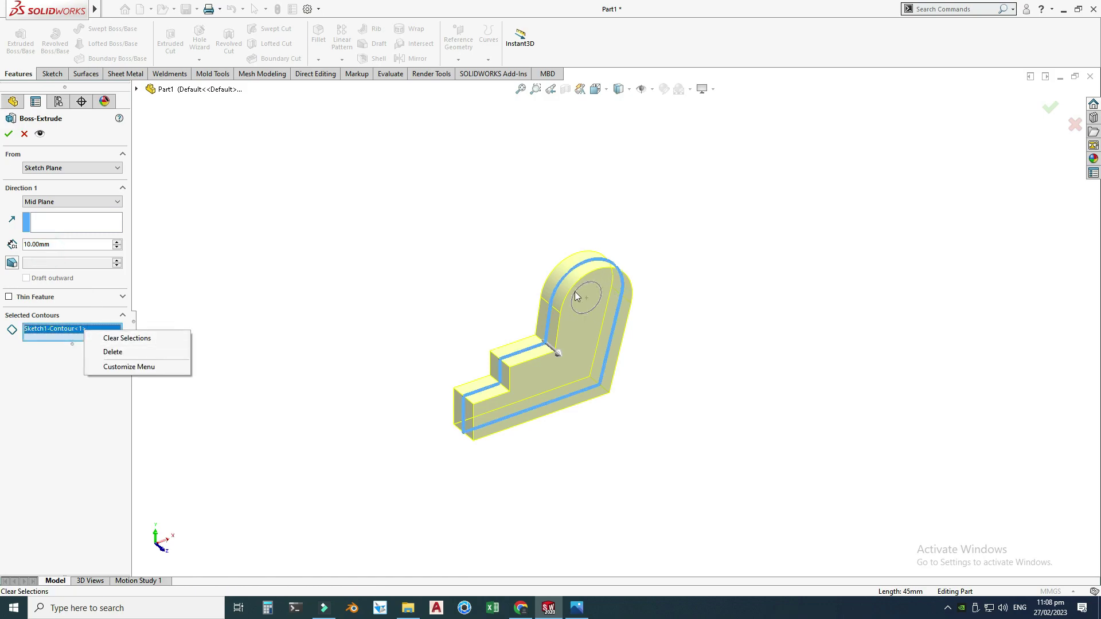
click(142, 340)
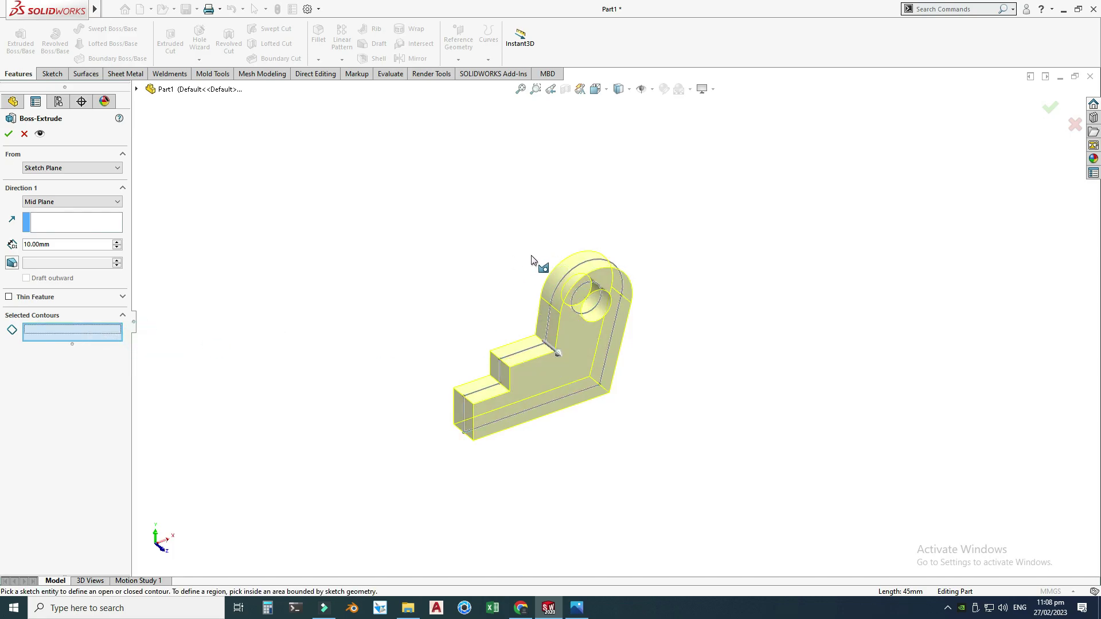
Set the extrusion depth to 30 mm and complete the boss.
click(96, 247)
double_click(97, 247)
text(30)
key(Return)
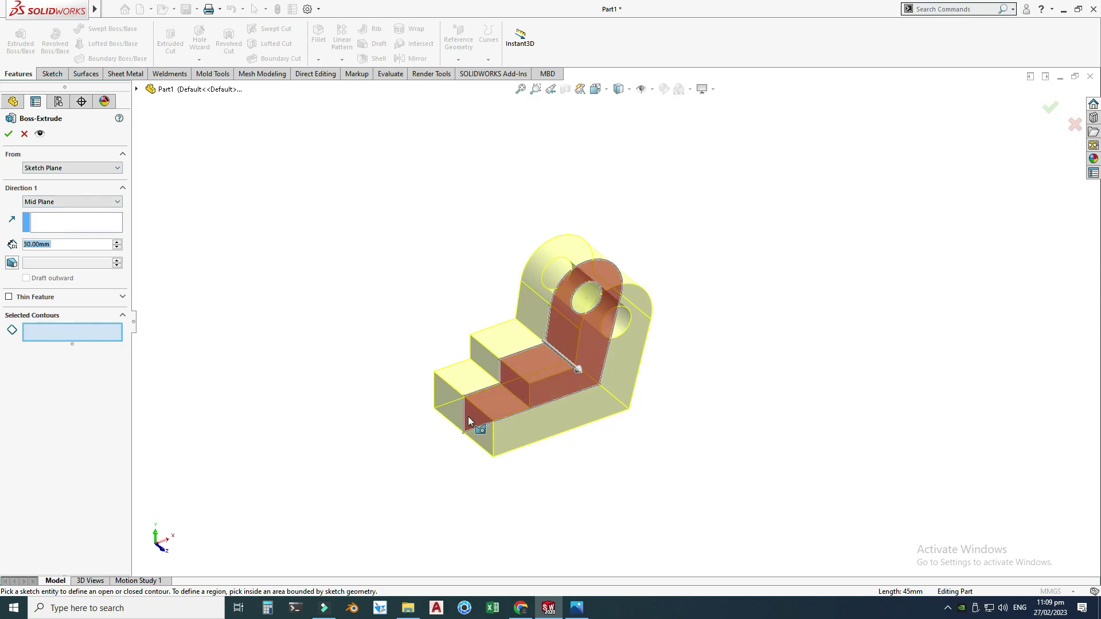
click(8, 135)
Check the V-notch in the reference drawing and open a sketch on the vertical front face of the lowest step.
right_click(425, 204)
click(449, 234)
drag(453, 267, 484, 255)
click(575, 607)
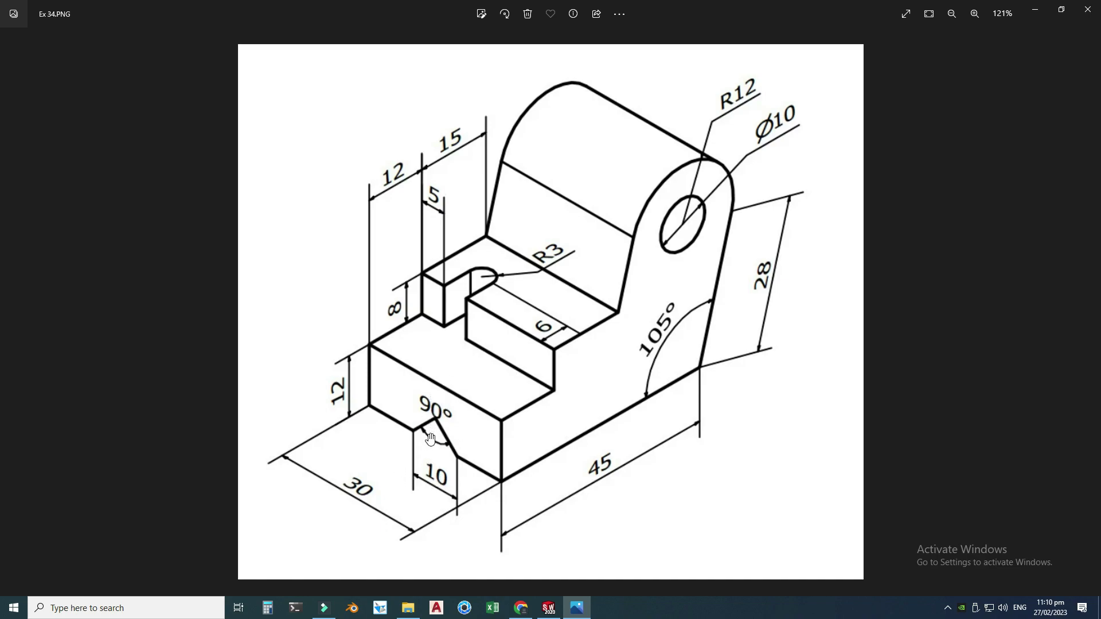
click(548, 608)
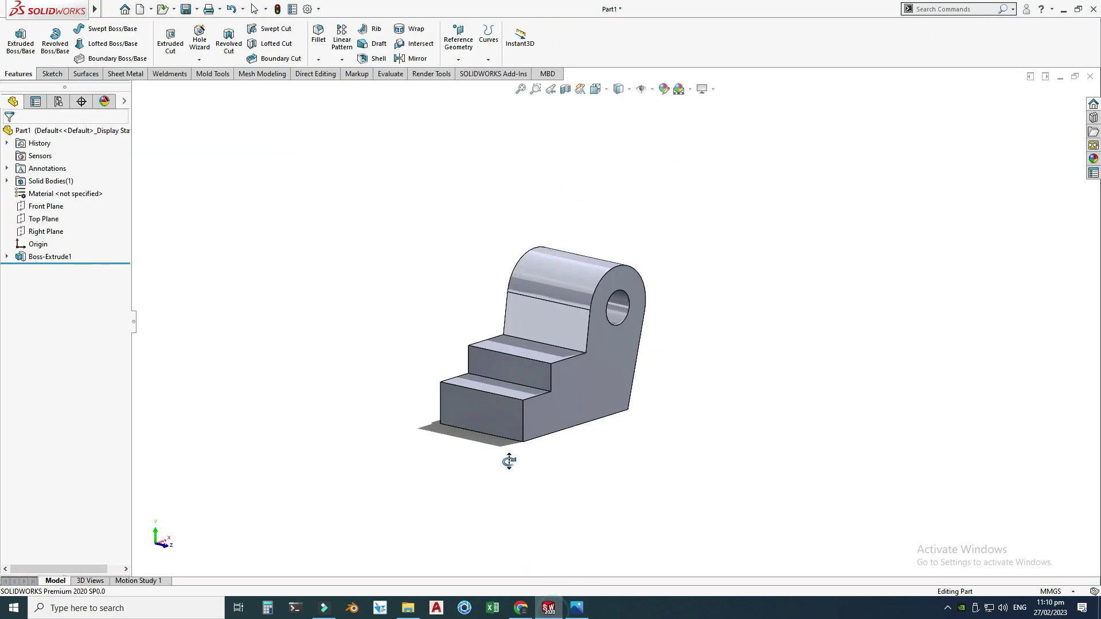
click(497, 417)
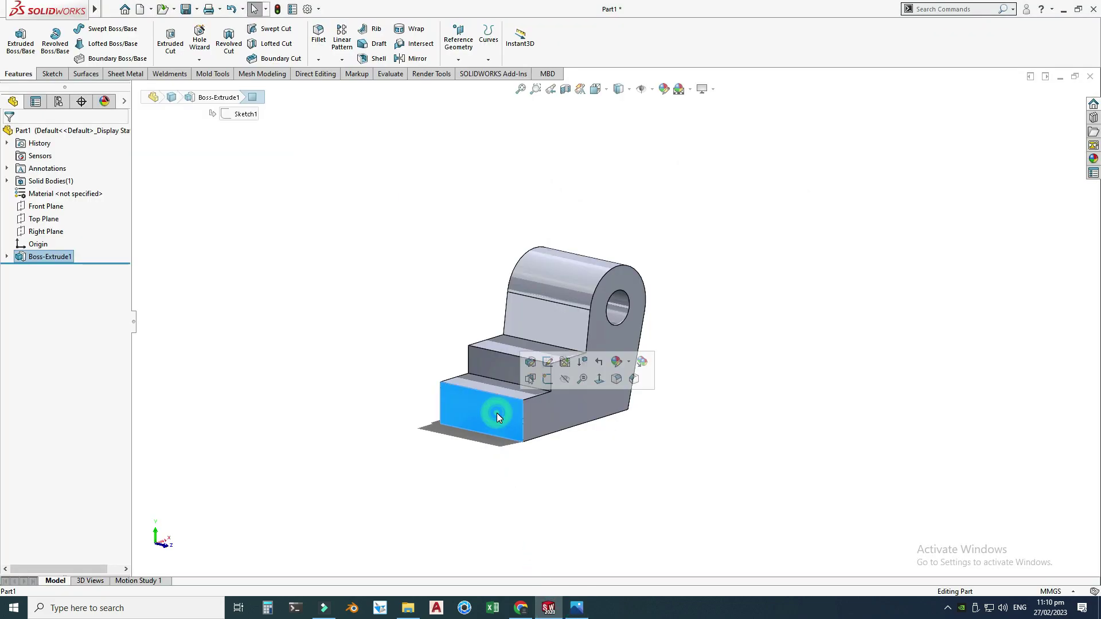
click(548, 381)
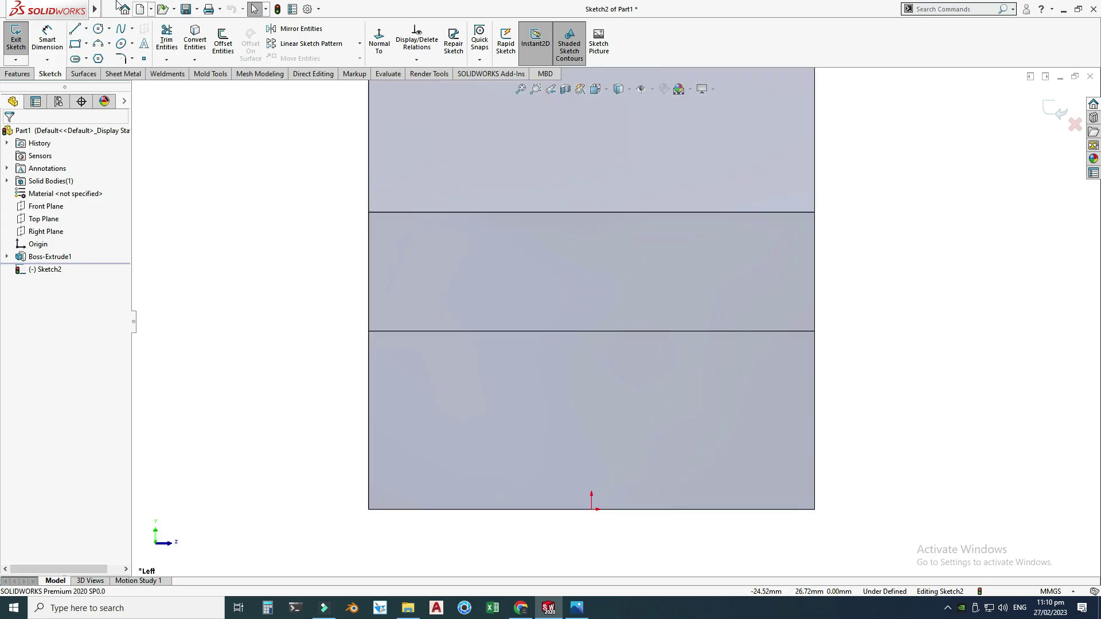
Draw a vertical 12 mm centerline from the origin up to the lowest step's upper edge.
click(86, 28)
click(100, 54)
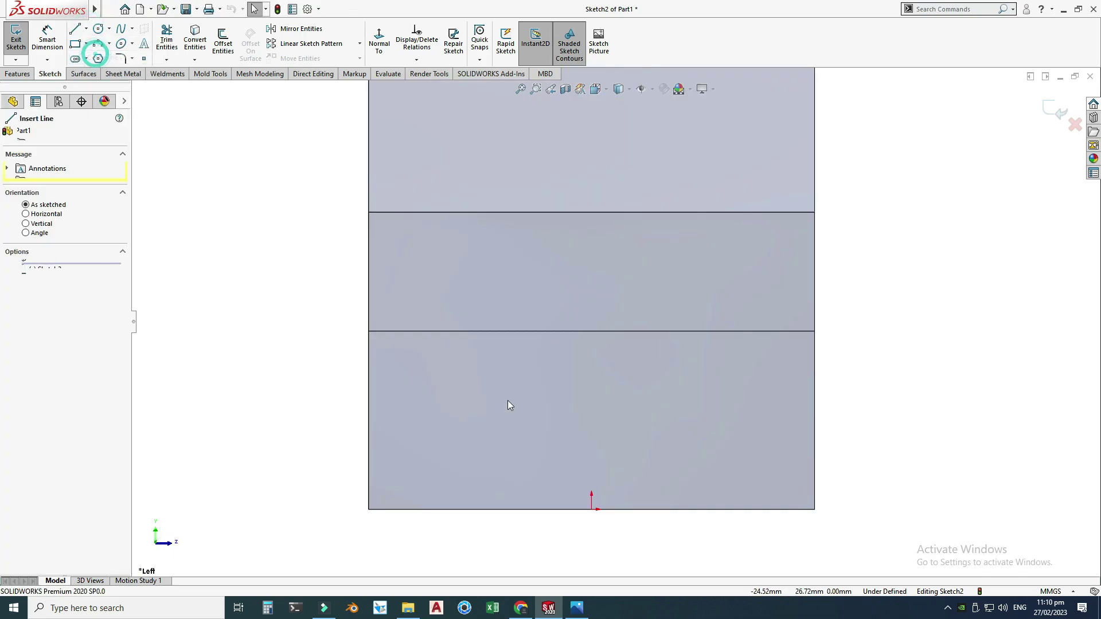
click(592, 508)
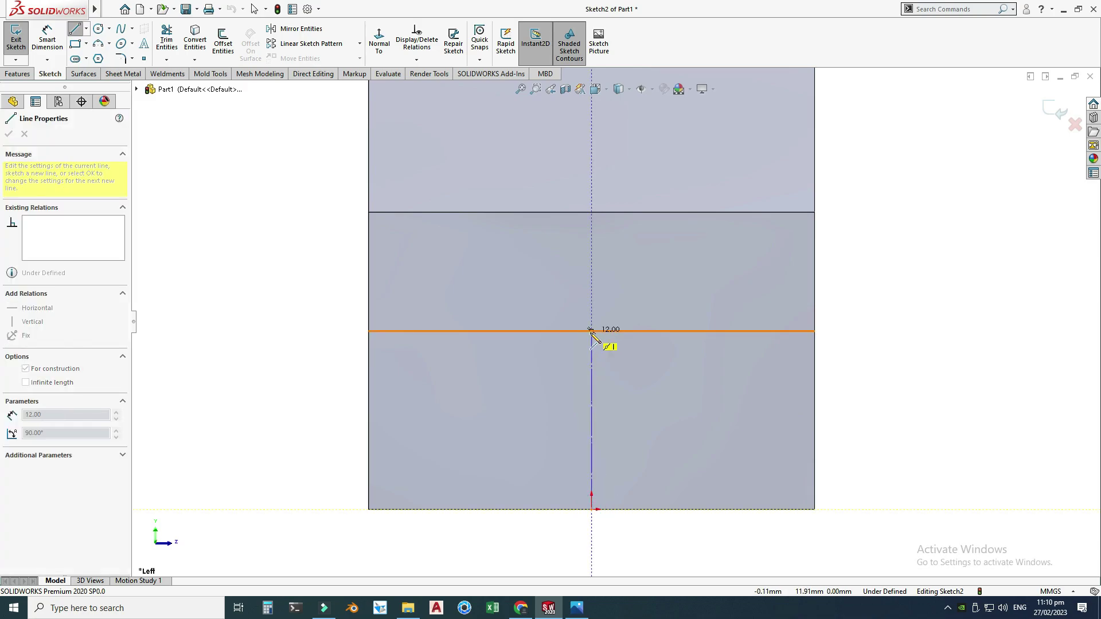
click(592, 332)
key(Escape)
Sketch a closed triangle with a base about 9.3 mm wide on the face's lower edge and its apex on the centerline.
click(75, 28)
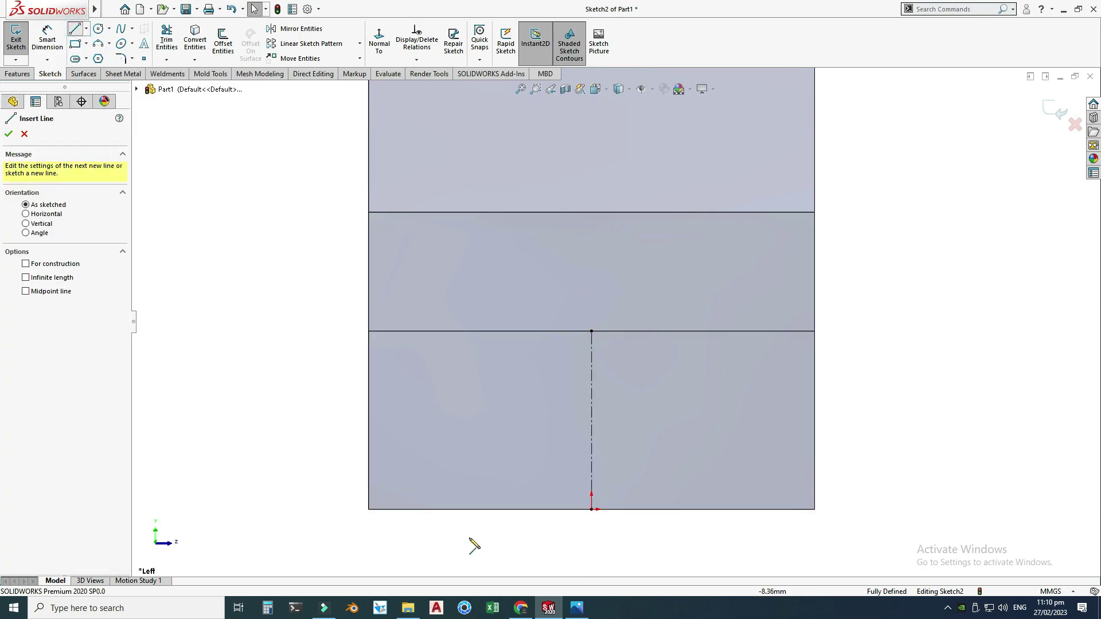
click(530, 509)
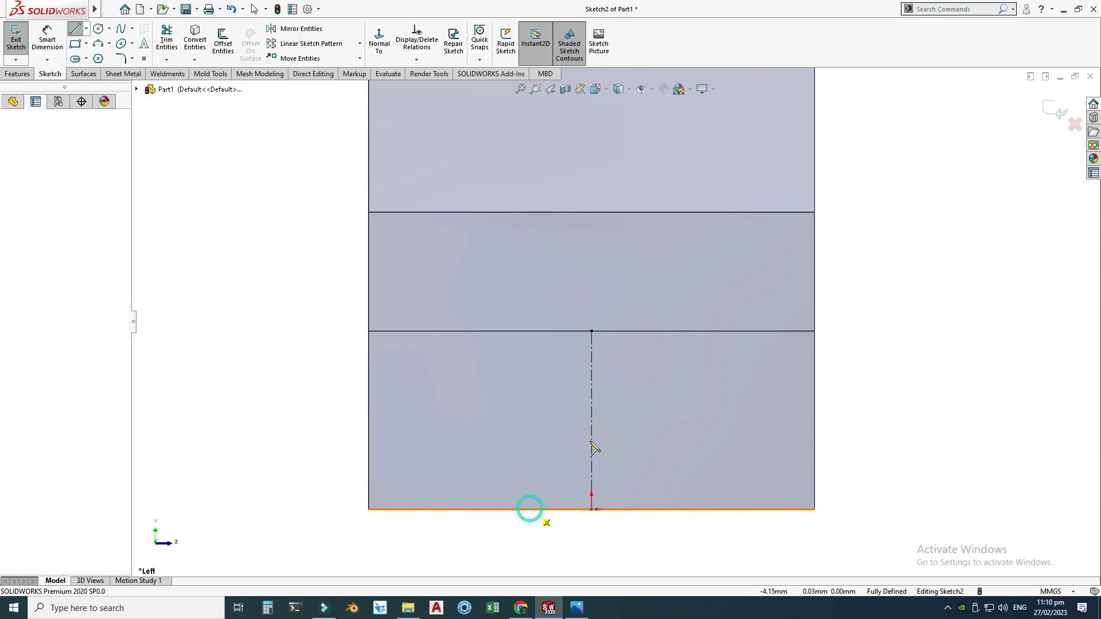
click(591, 426)
click(668, 509)
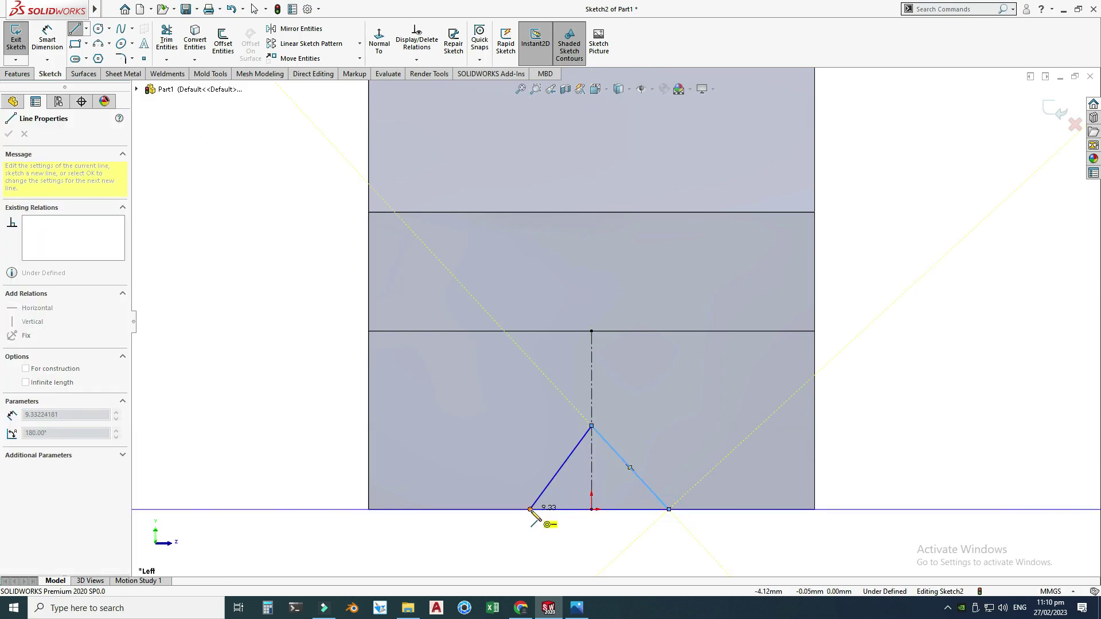
click(530, 509)
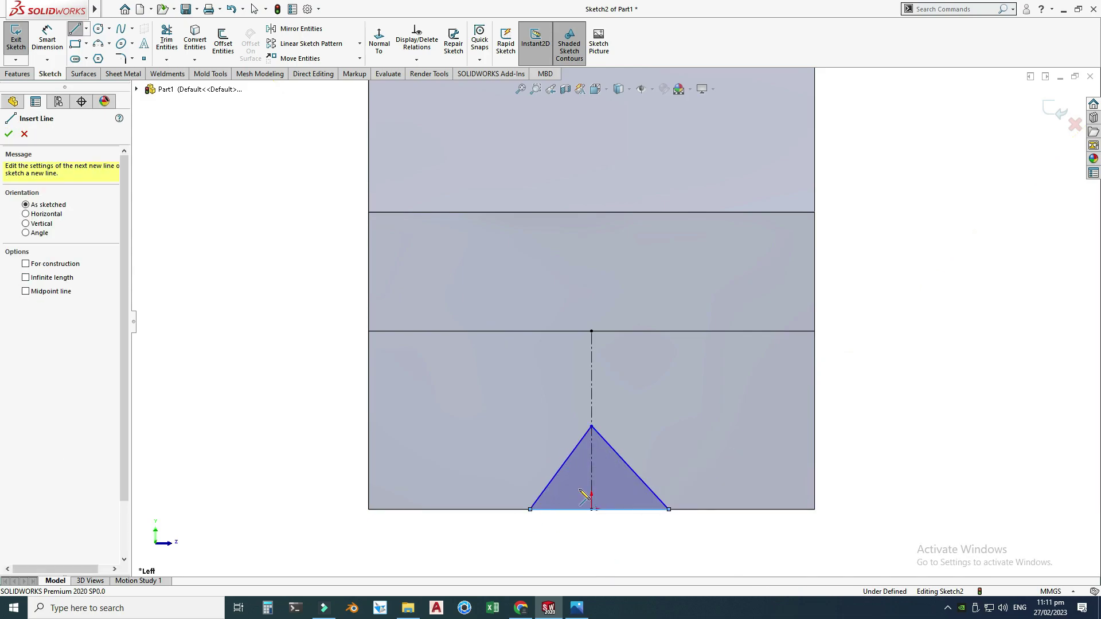
key(Escape)
Make the triangle's two sloped sides symmetric about the centerline.
scroll(628, 537, down, 2)
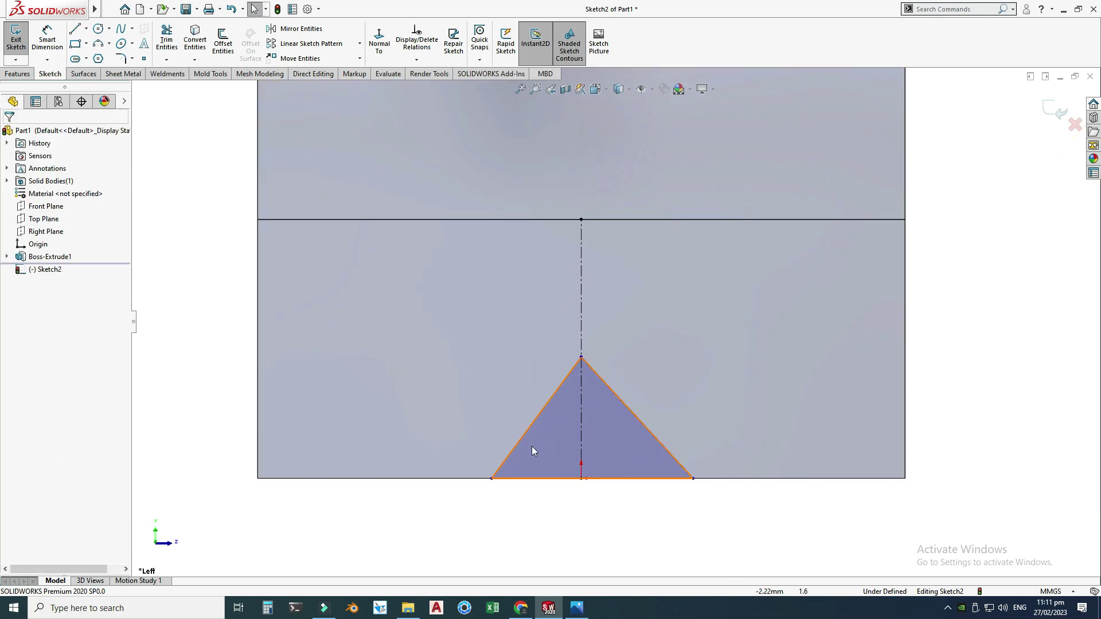
click(528, 429)
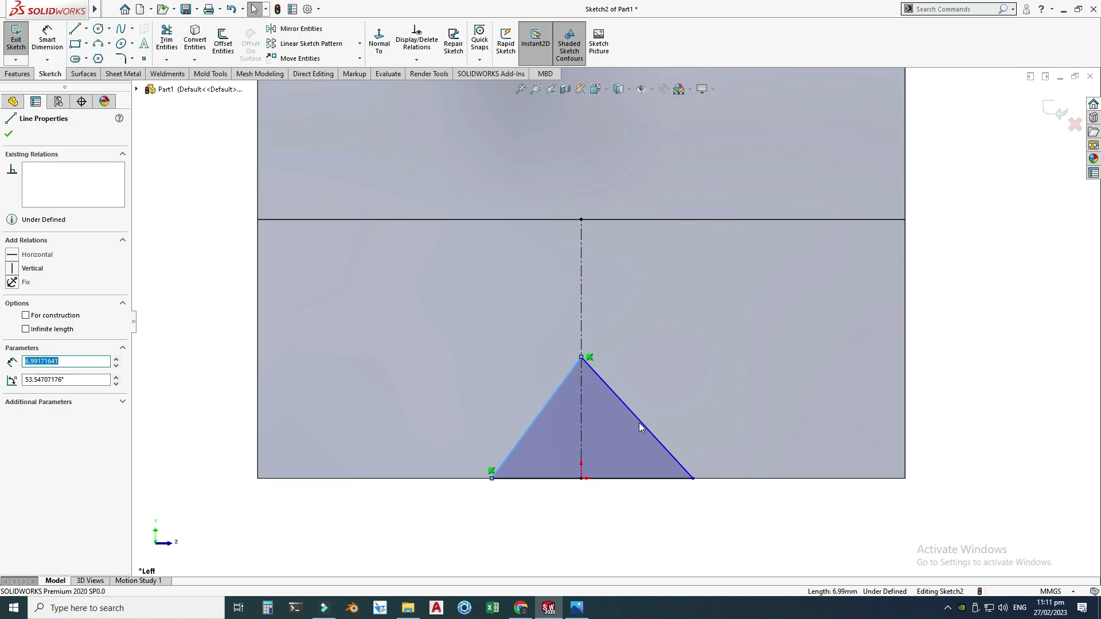
ctrl+click(655, 436)
ctrl+click(584, 428)
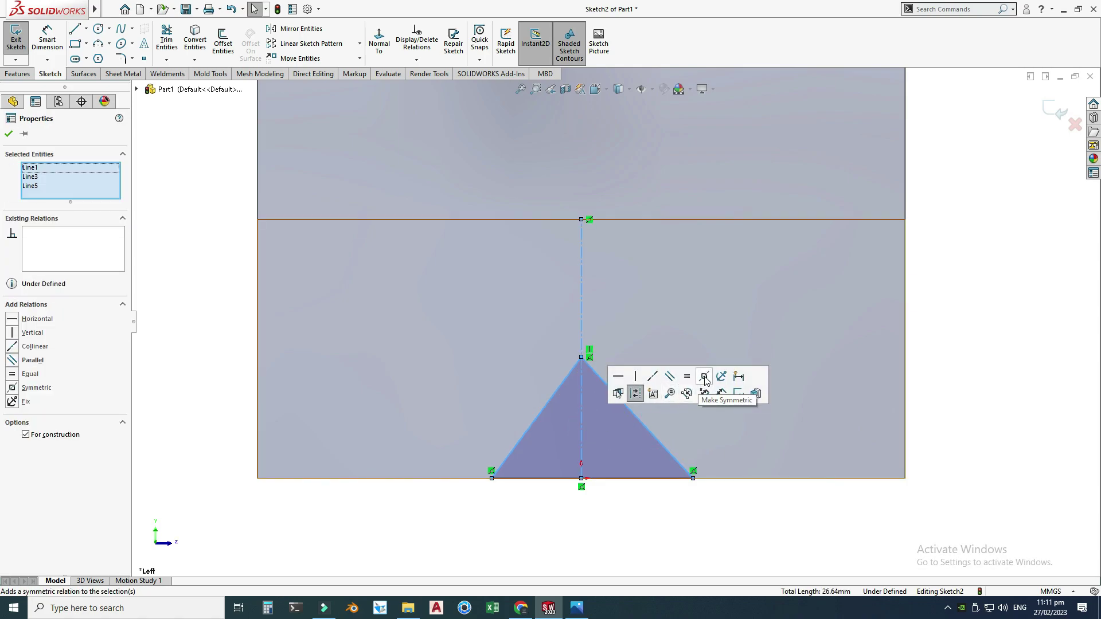
click(705, 381)
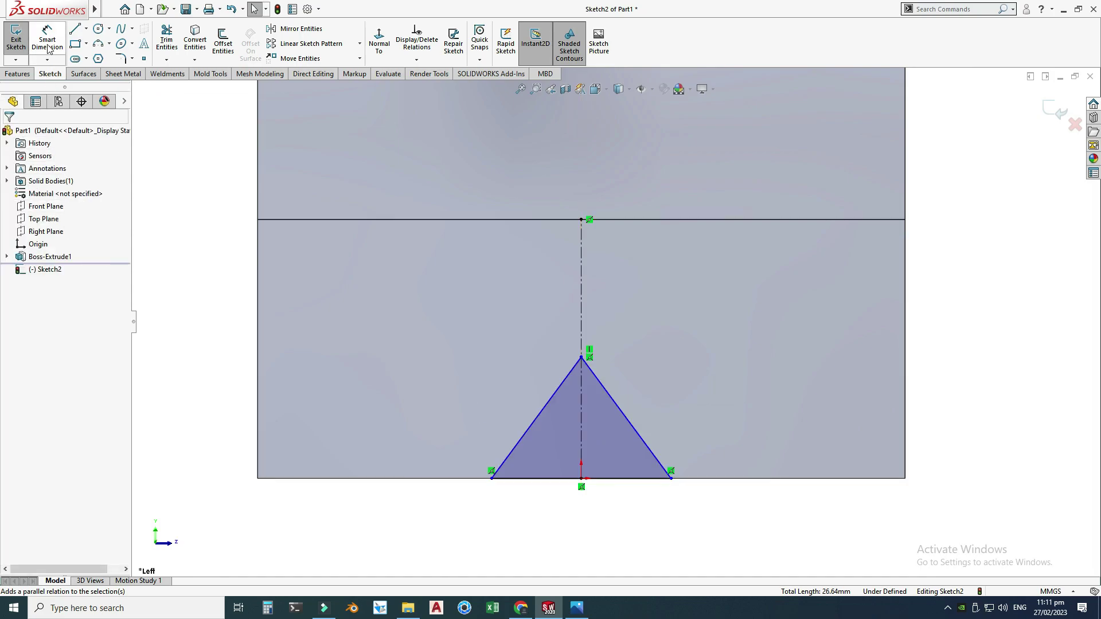
Check the notch width in the reference drawing and dimension the triangle's base to 10 mm.
click(577, 608)
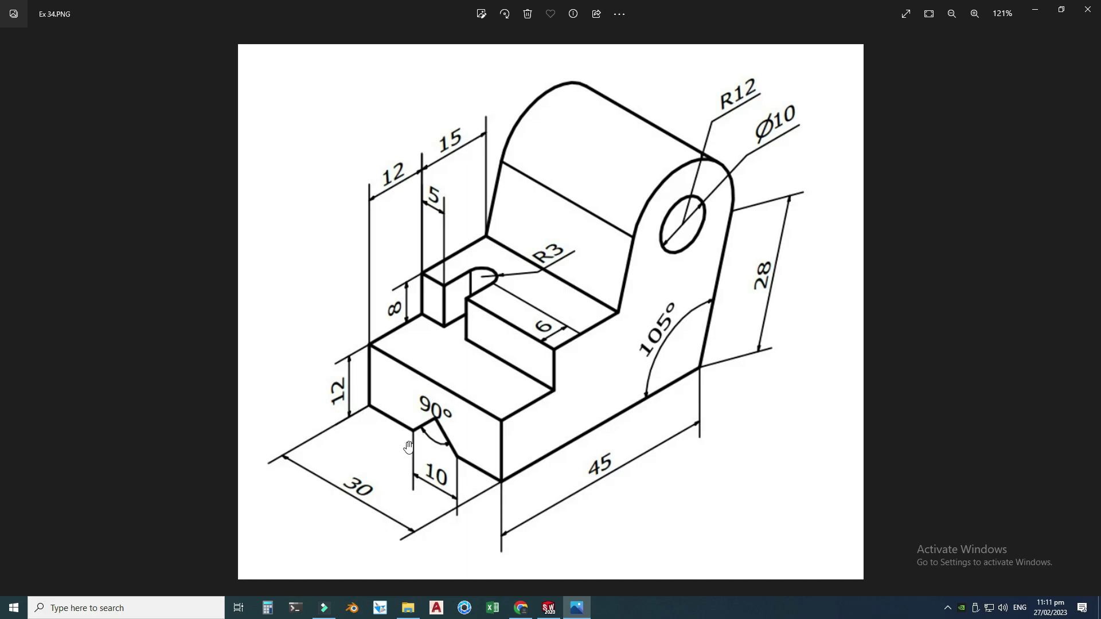
click(577, 608)
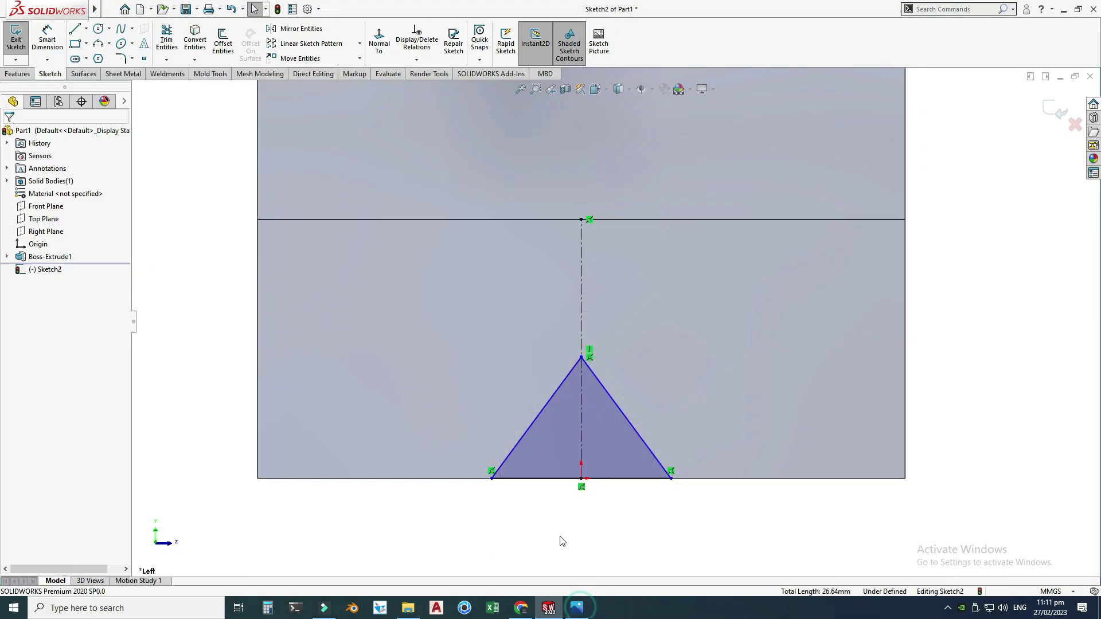
click(47, 36)
click(491, 478)
click(671, 479)
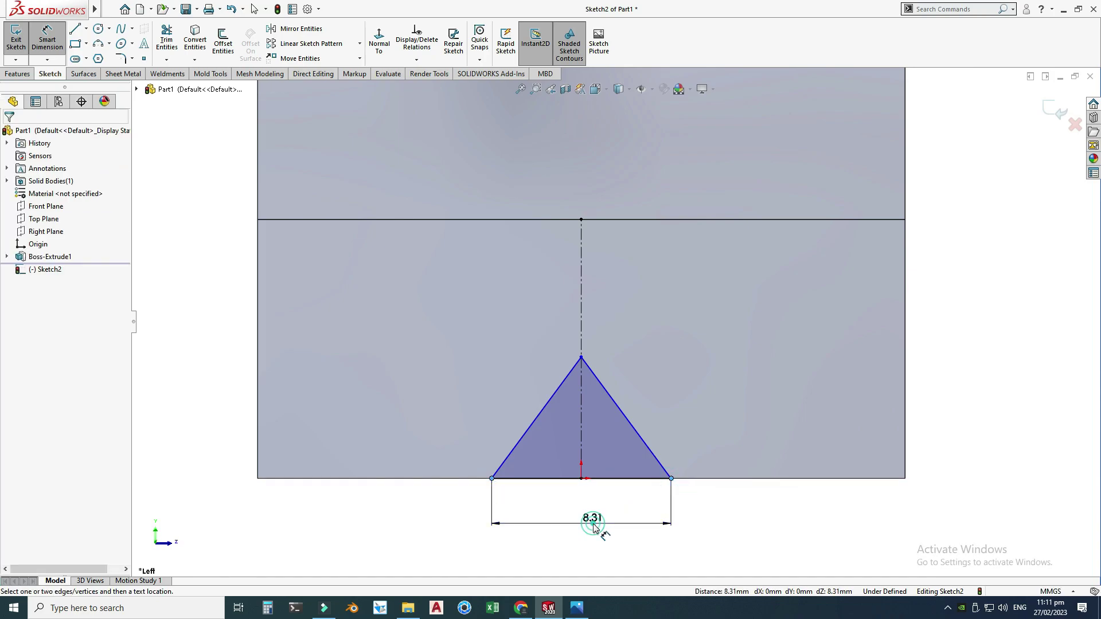
click(599, 530)
text(10)
key(Return)
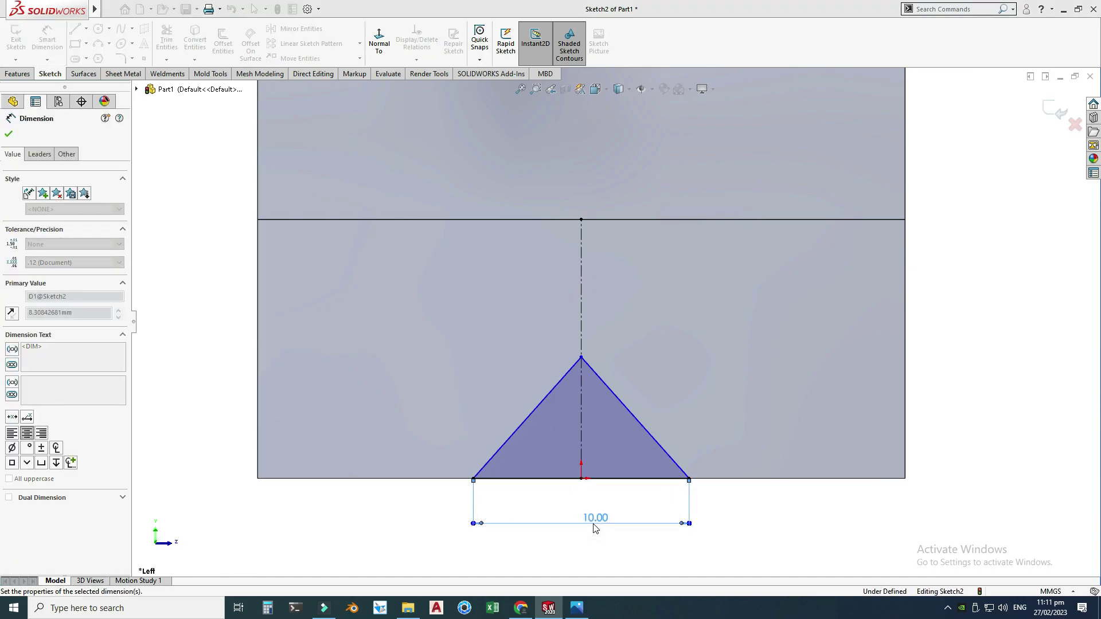
Dimension the angle between the triangle's two sloped sides to 90°.
click(515, 433)
click(667, 454)
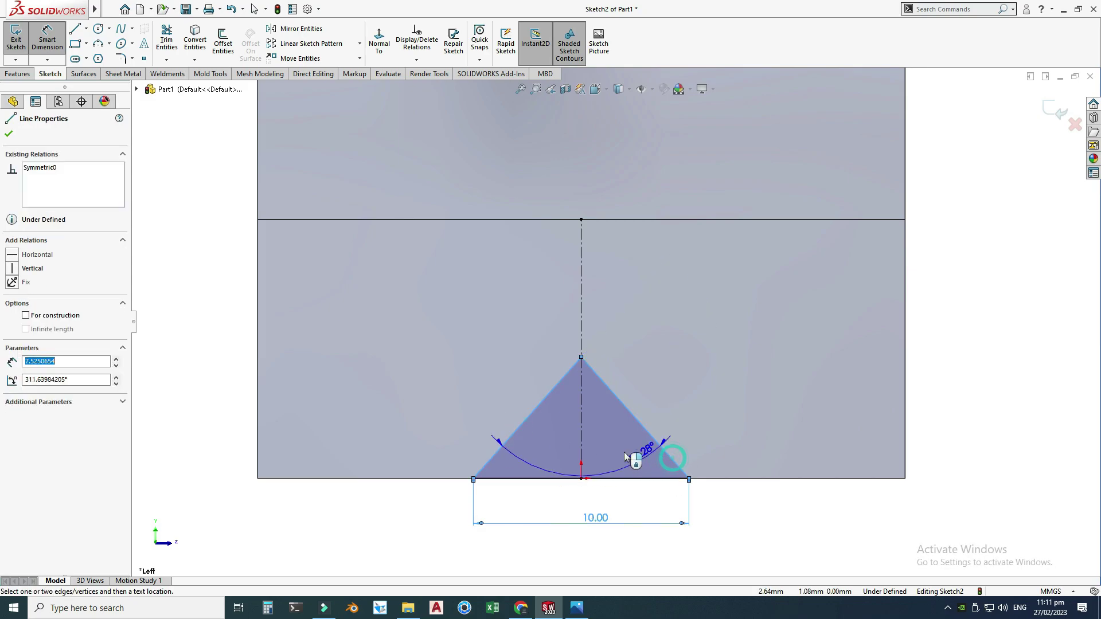
click(621, 452)
text(90)
key(Return)
key(Escape)
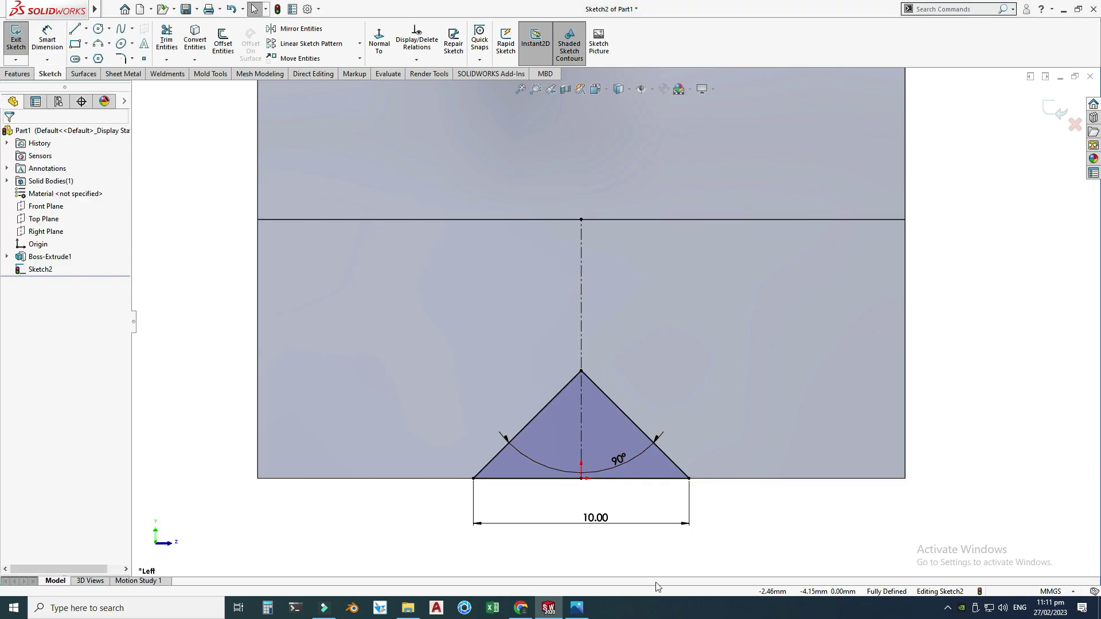
Finish the triangle sketch and cut its contour through the whole body with an Extruded Cut set to Through All.
scroll(593, 428, up, 3)
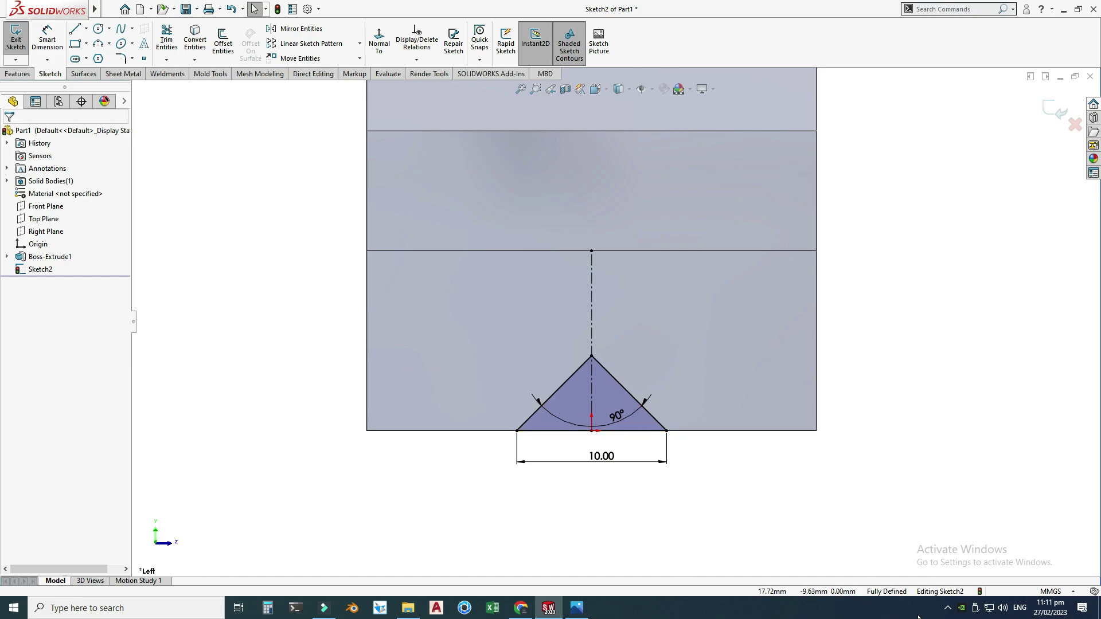
click(1053, 111)
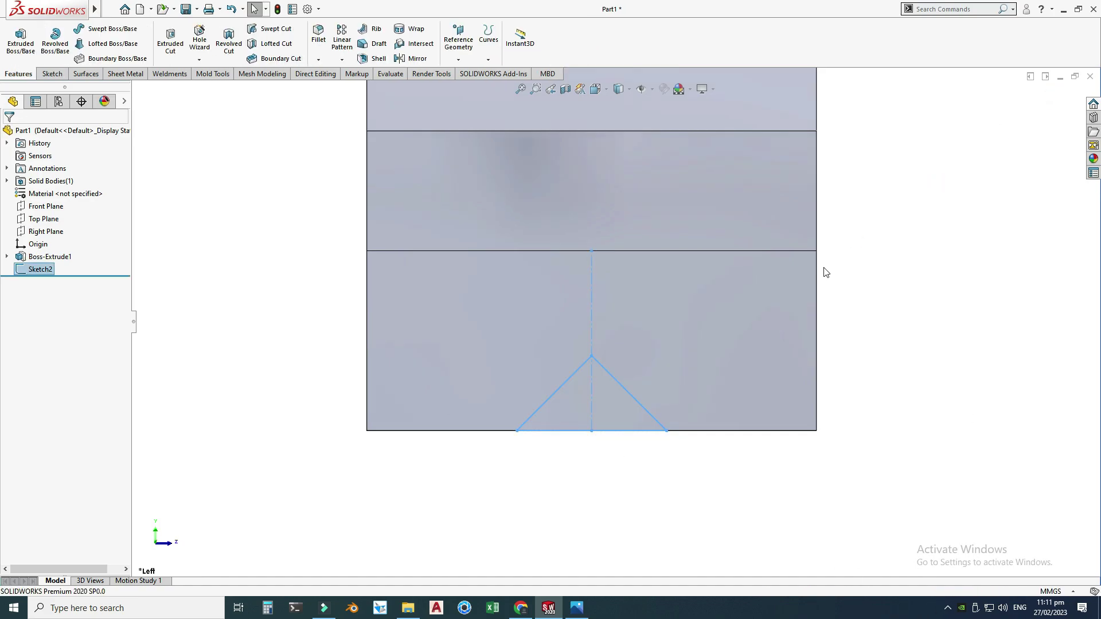
right_click(827, 272)
click(863, 268)
drag(863, 268, 343, 207)
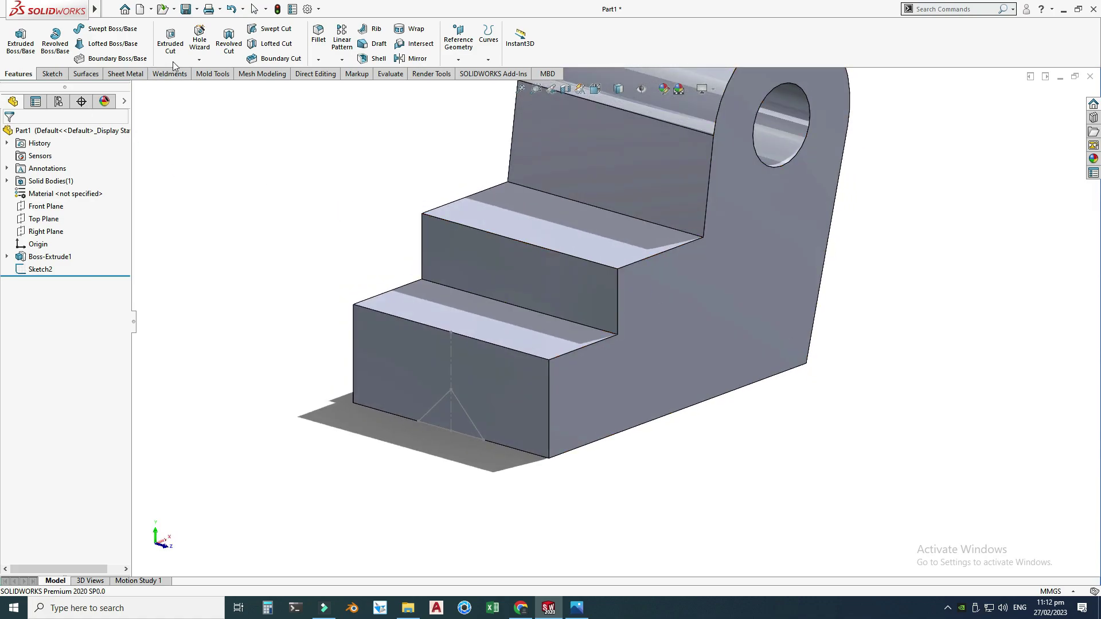
click(170, 40)
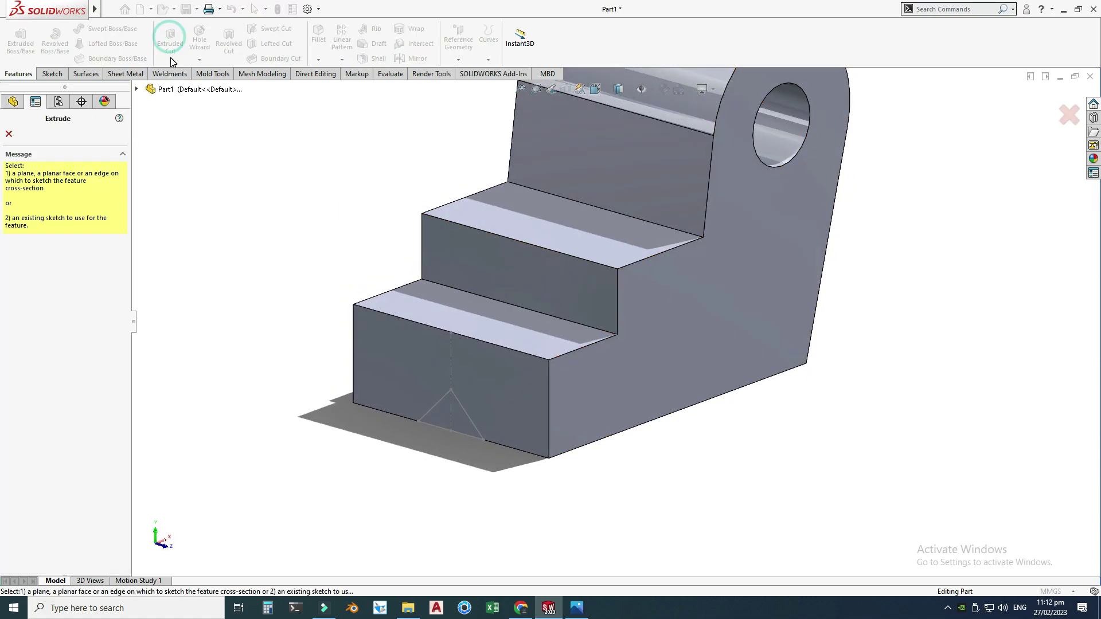
click(465, 417)
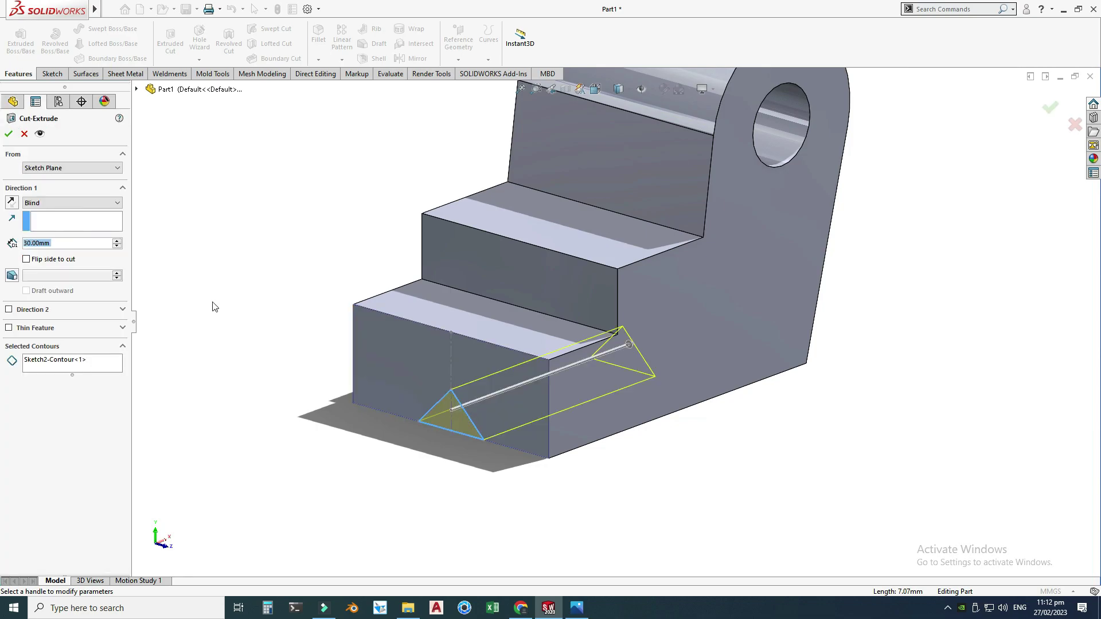
click(79, 202)
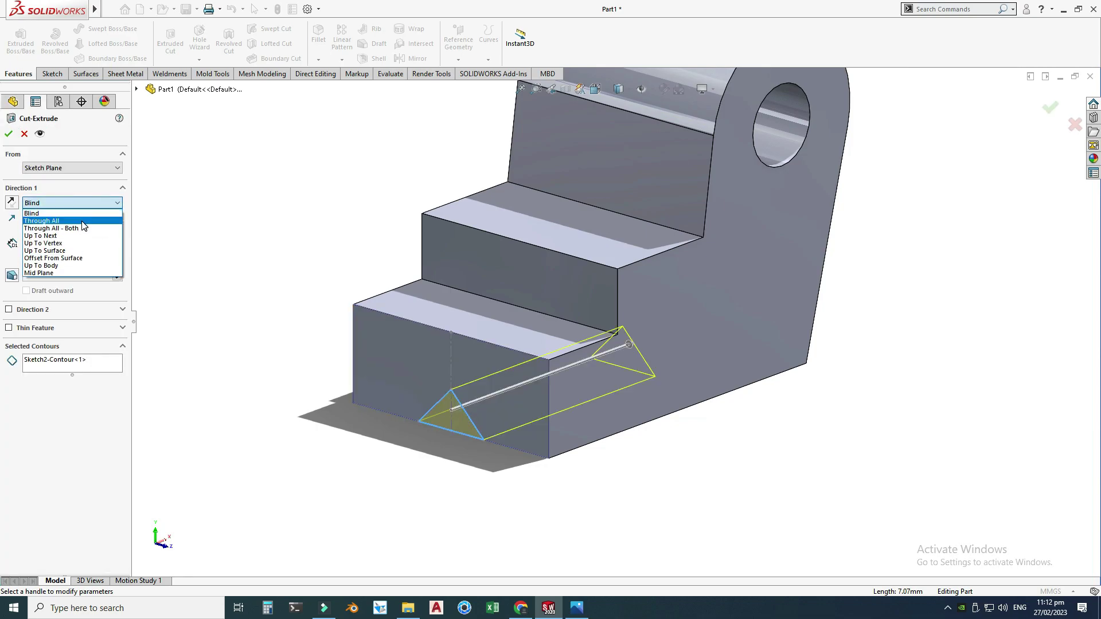
click(82, 221)
click(8, 134)
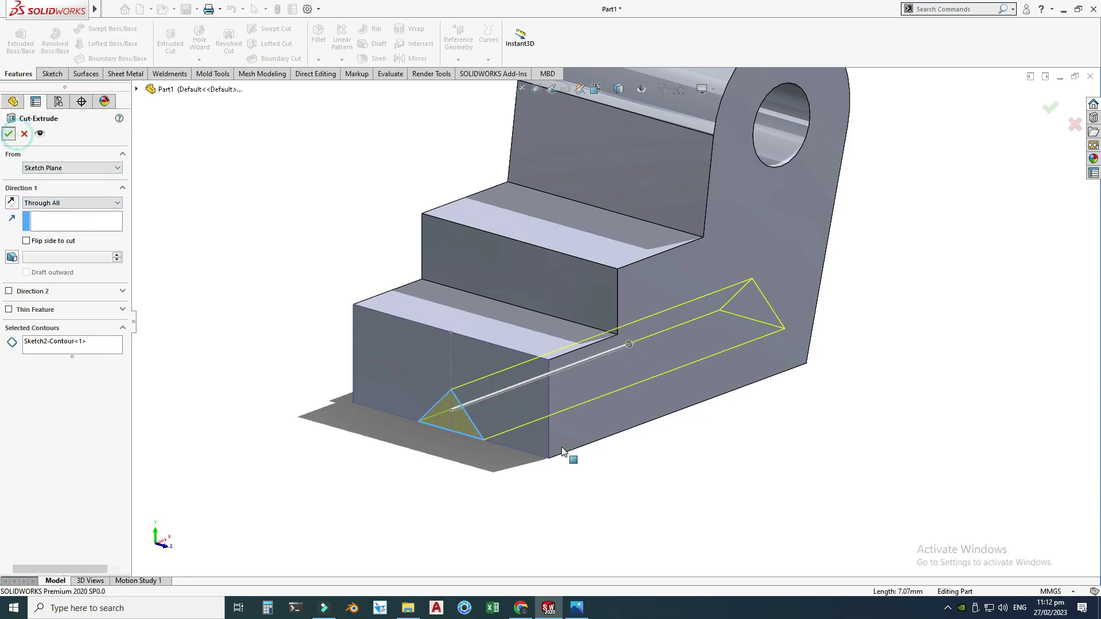
Inspect the V-notch from below and start a new sketch on the top face of the upper step.
key(f)
click(785, 339)
right_click(809, 238)
click(835, 281)
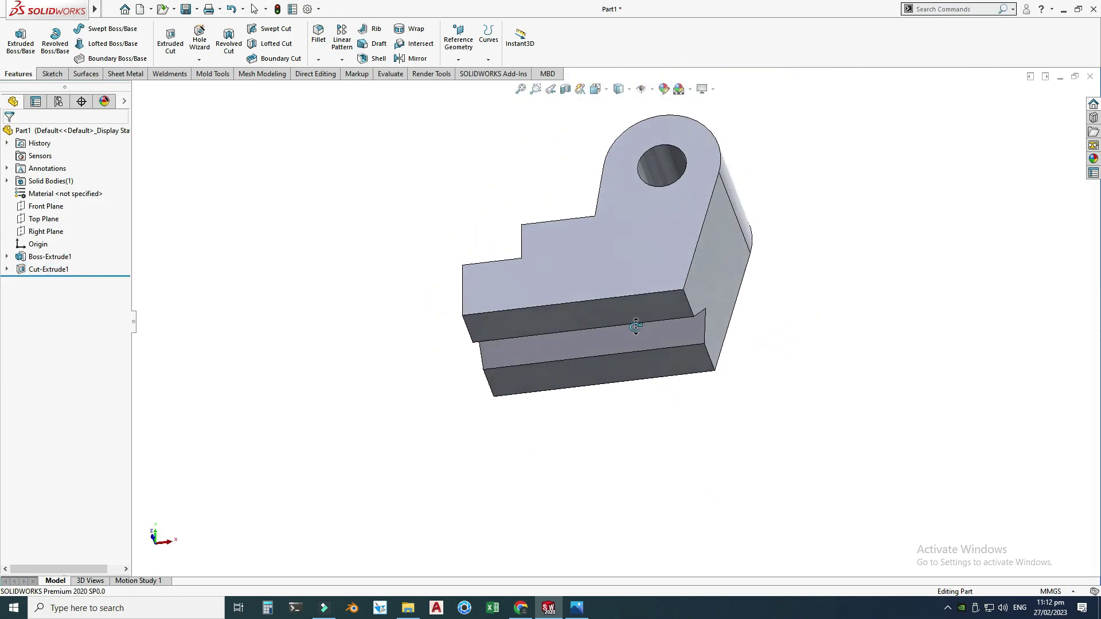
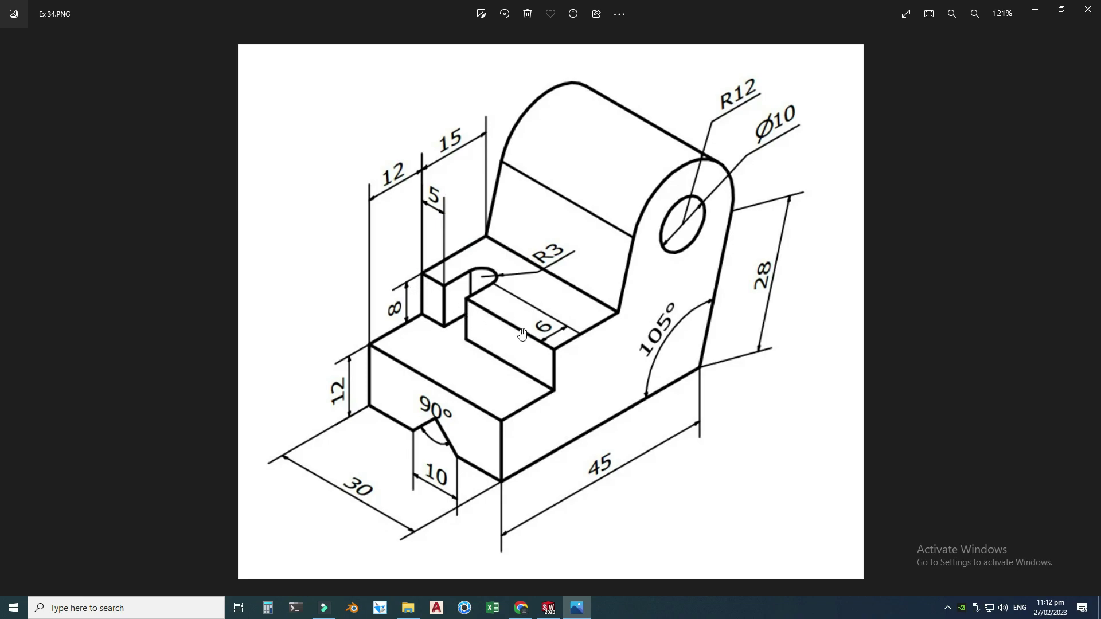
click(548, 608)
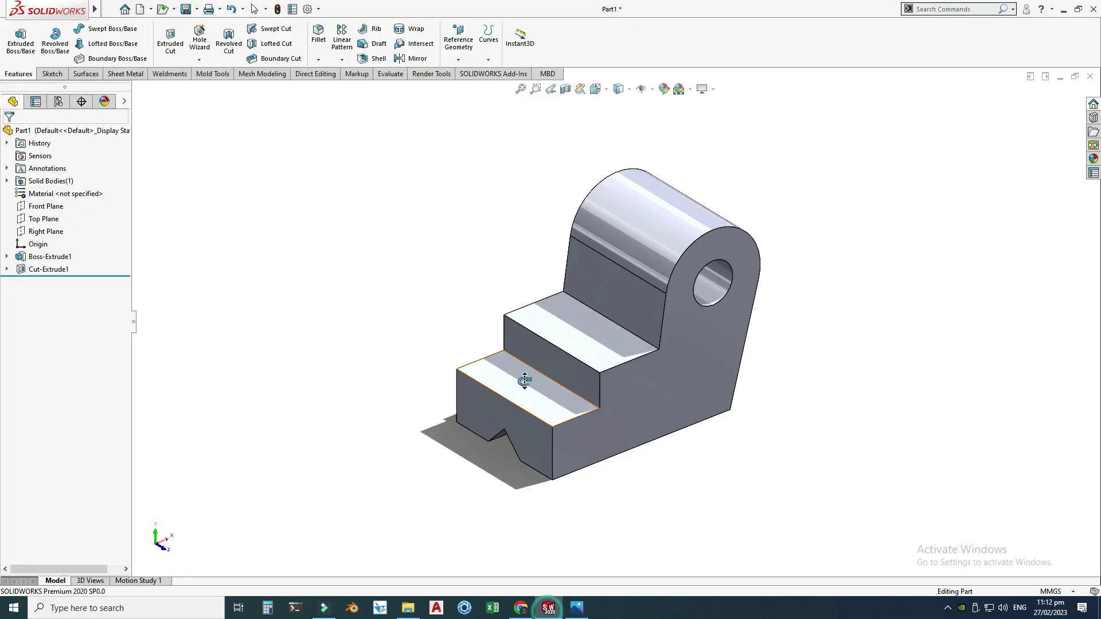
click(566, 328)
click(618, 294)
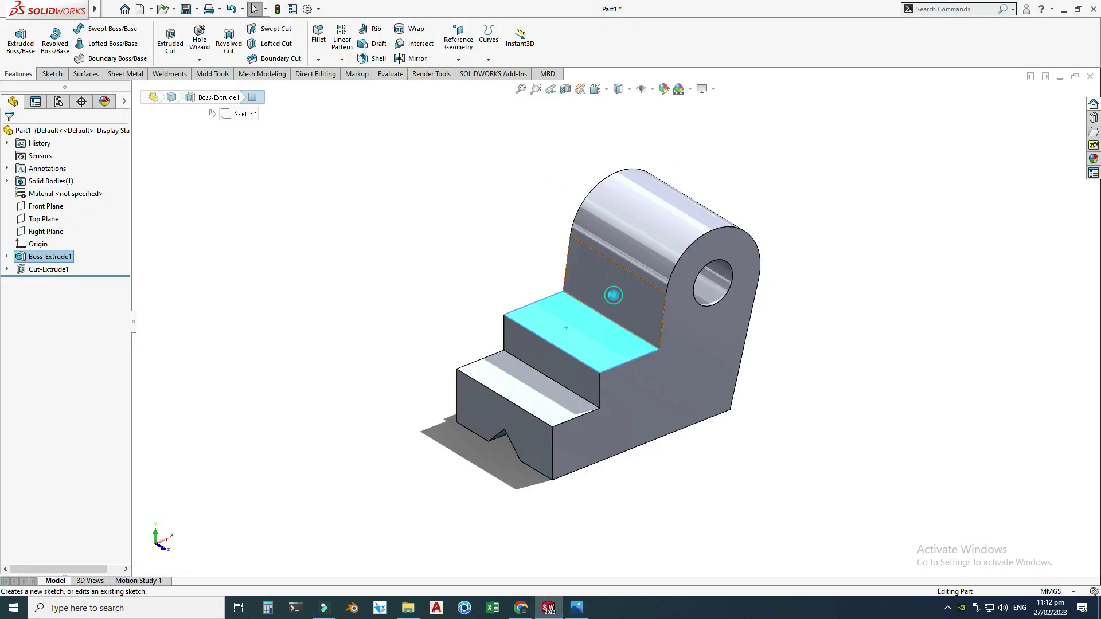
Examine the rounded slot in the reference drawing and orient the view squarely onto the sketch face.
click(595, 89)
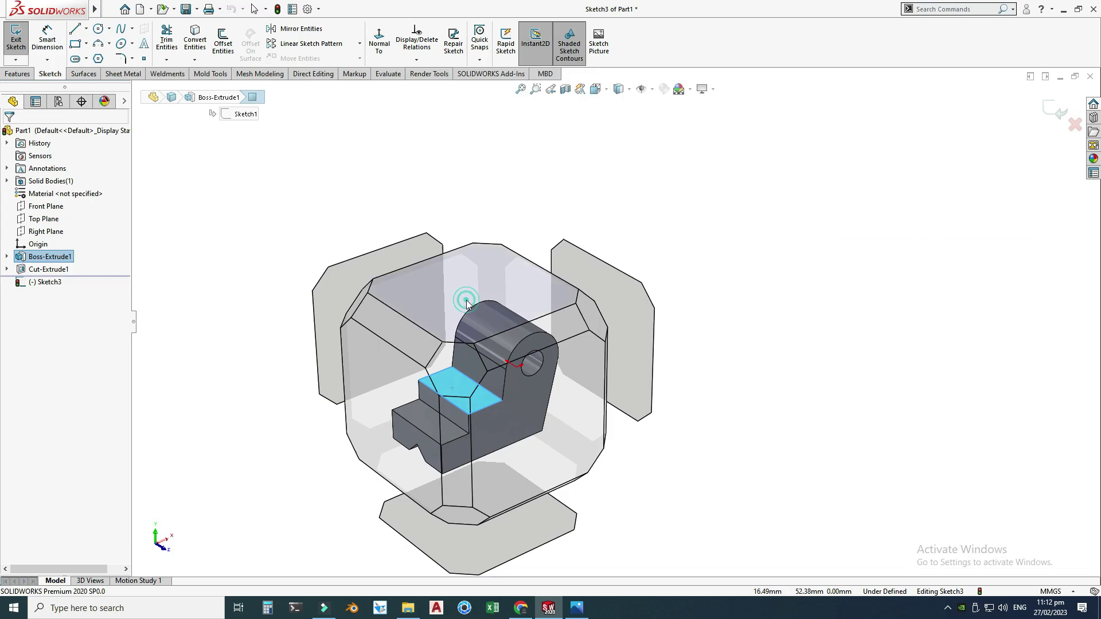
click(464, 301)
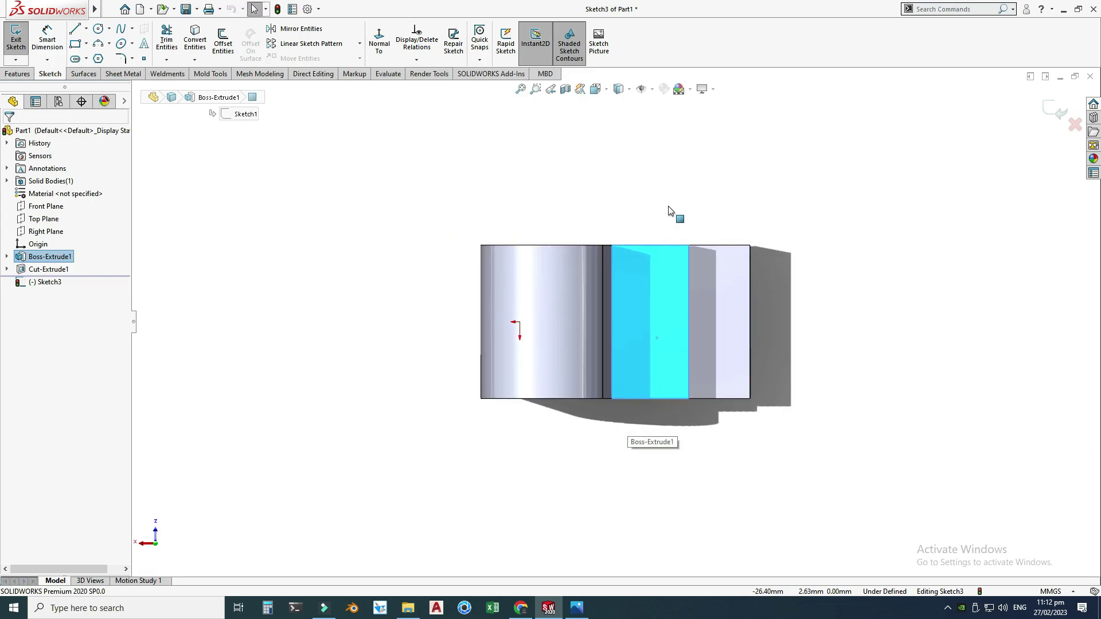
right_click(682, 162)
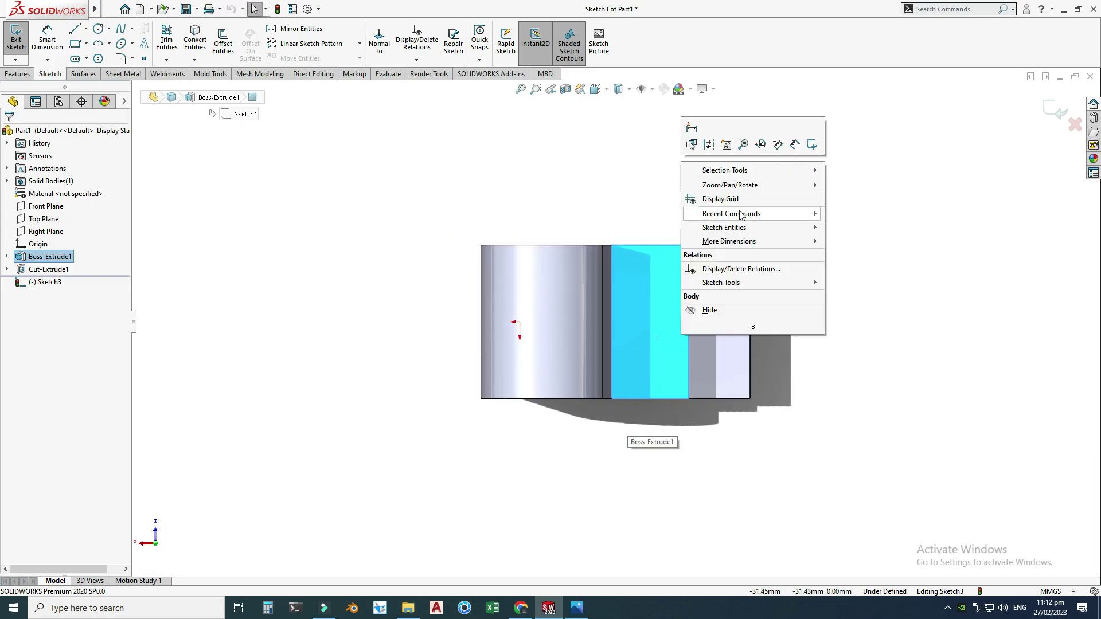
mouse_move(740, 213)
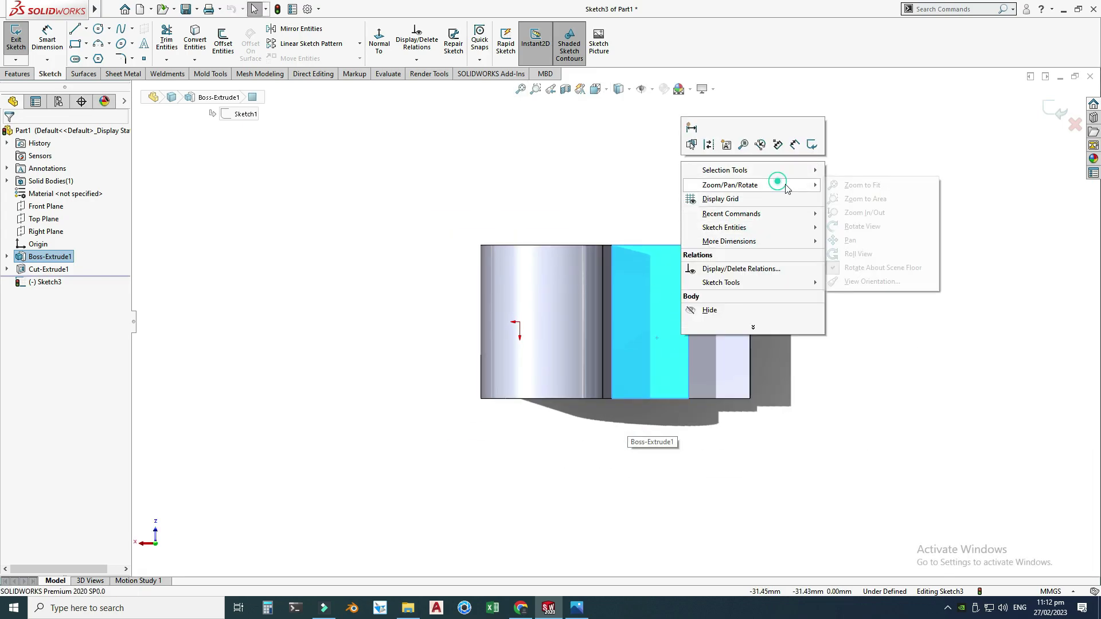
mouse_move(774, 185)
click(848, 226)
drag(805, 272, 642, 265)
click(576, 608)
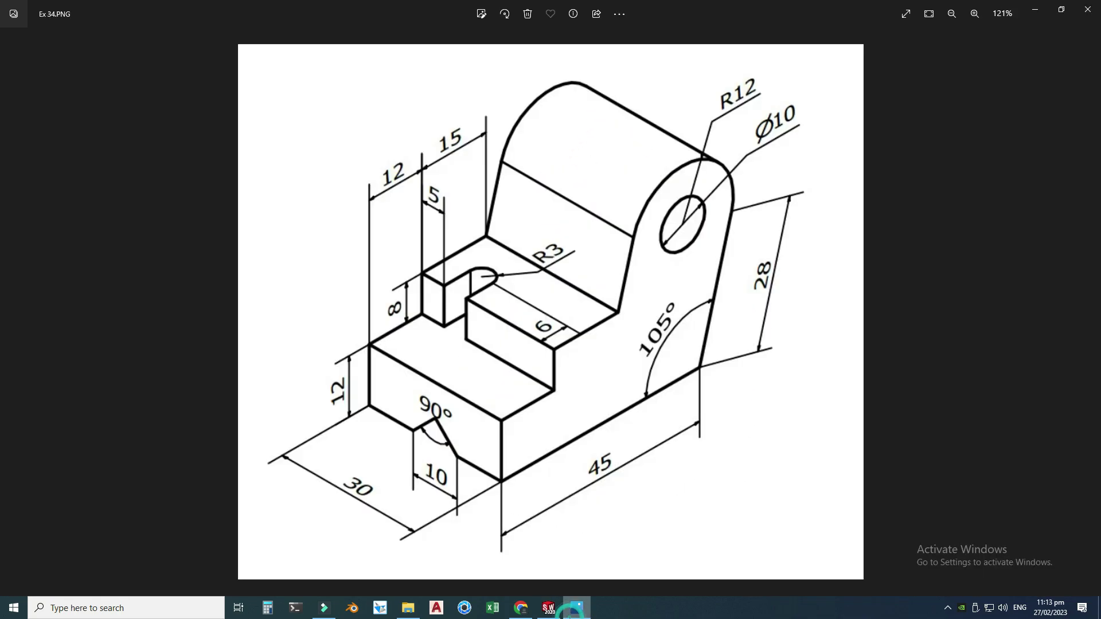
click(576, 608)
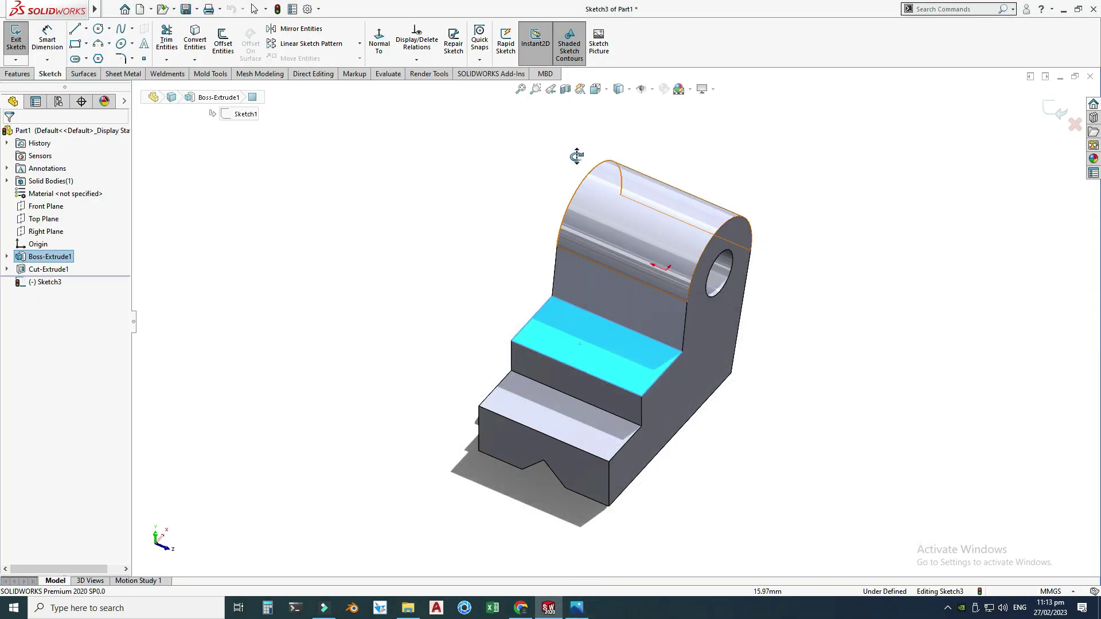
click(595, 88)
click(485, 298)
scroll(529, 372, down, 2)
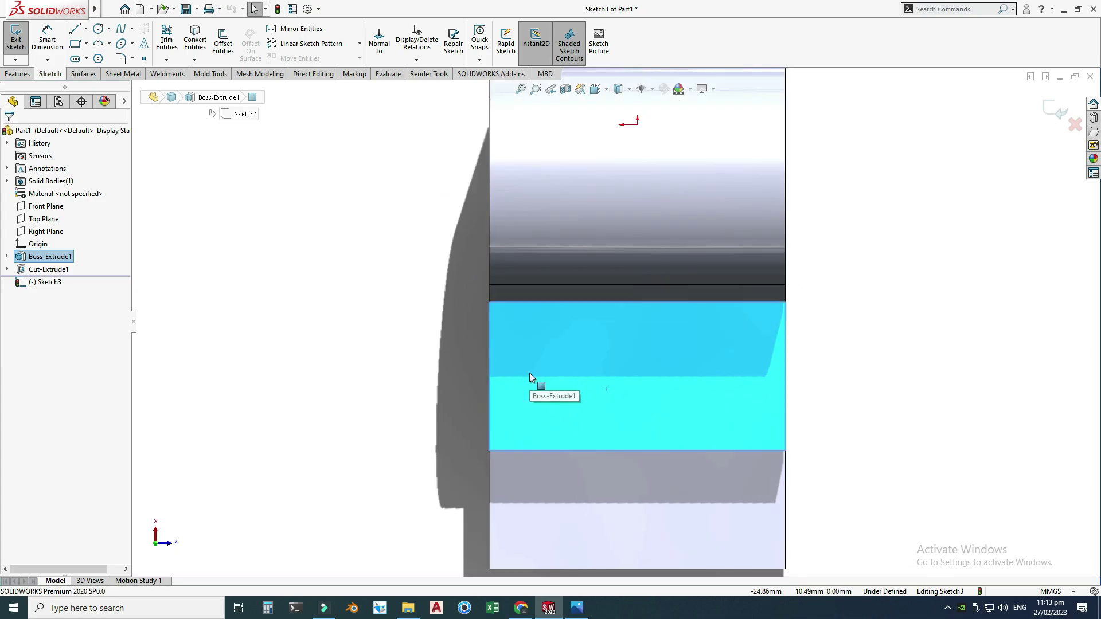
Sketch a closed slot profile about 5 mm wide on the face's front edge, with two straight sides about 4.2 mm long and a tangent arc end.
click(75, 29)
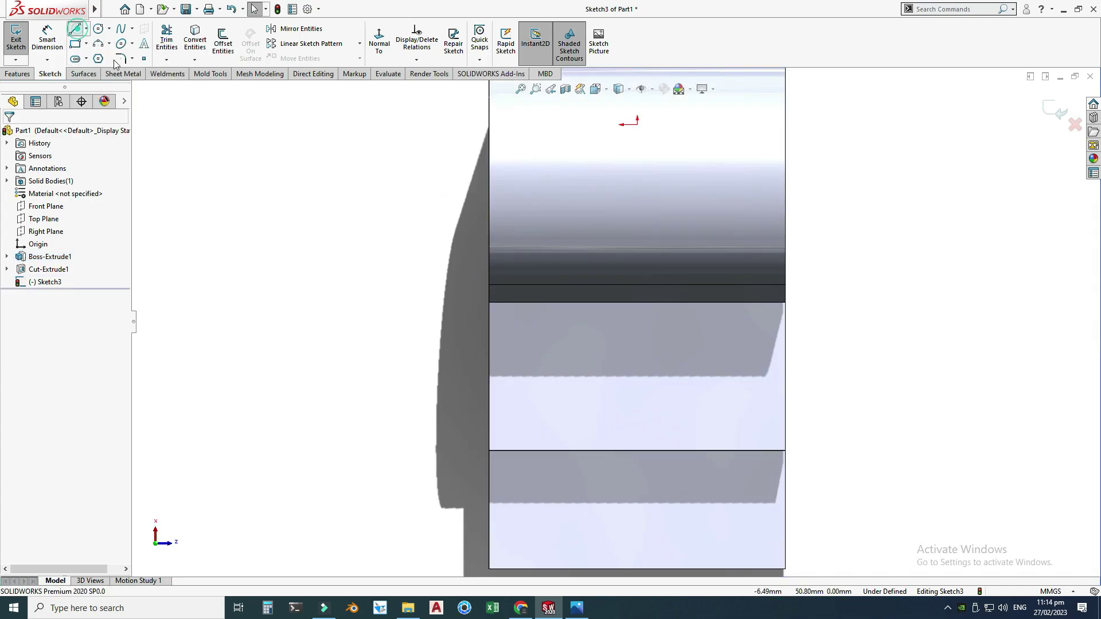
click(542, 450)
click(544, 409)
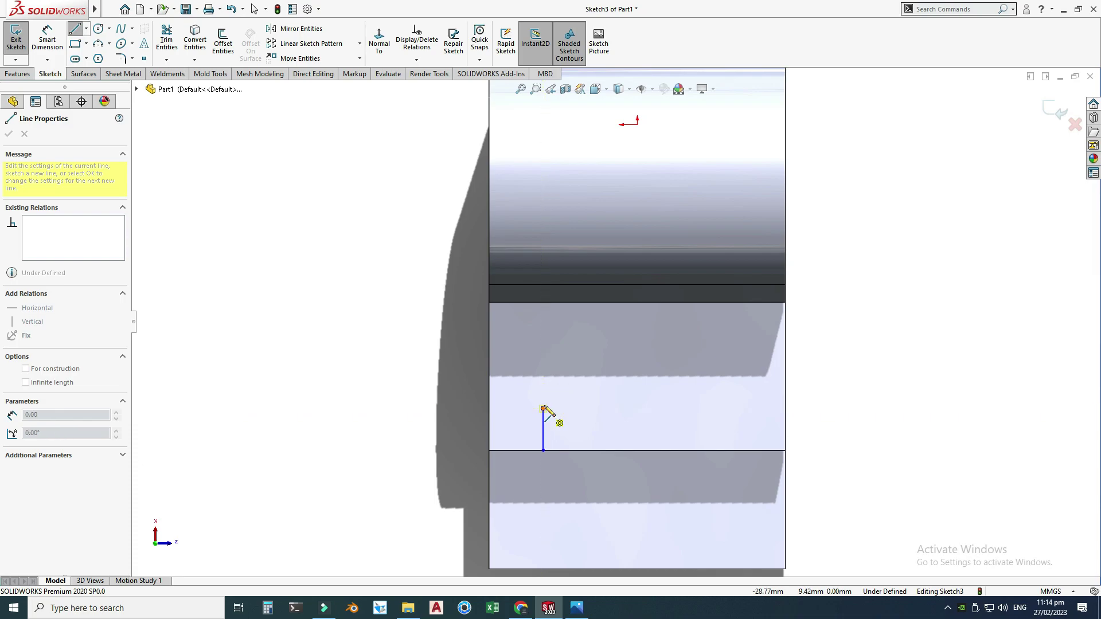
click(593, 409)
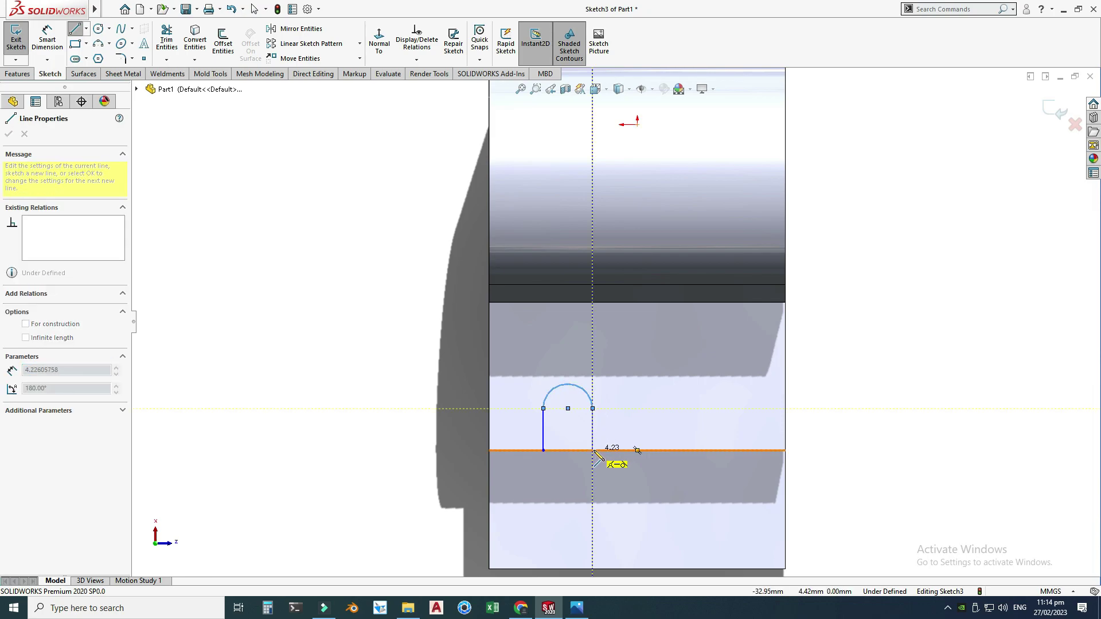
click(592, 451)
click(543, 451)
key(Escape)
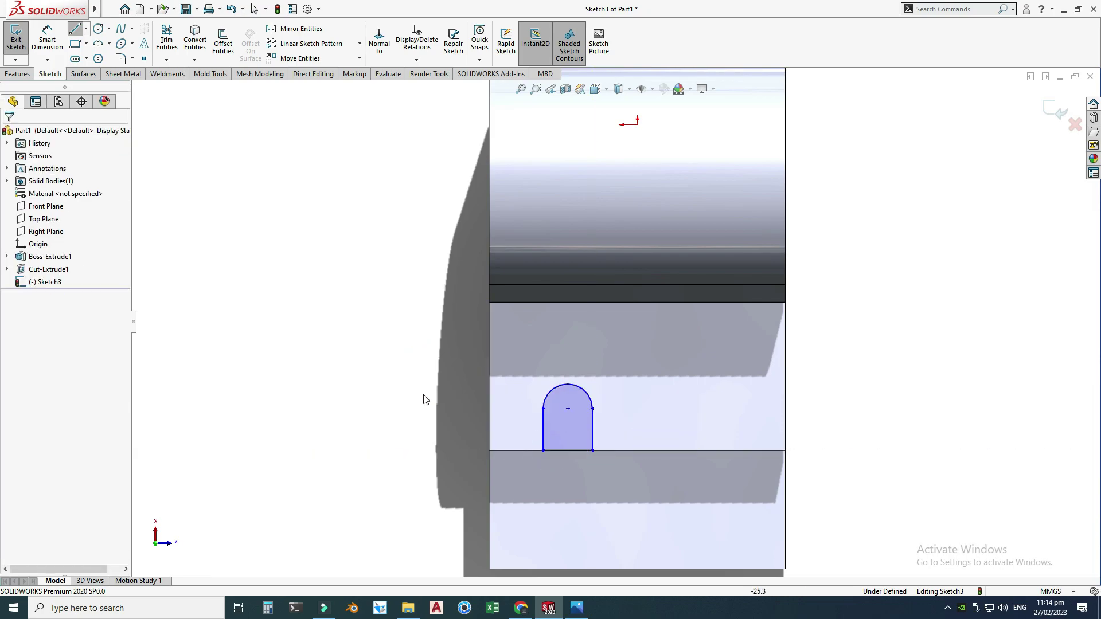
Check the slot's offset in the reference drawing and dimension its nearer straight side 5 mm from the face's side edge.
key(alt+Tab)
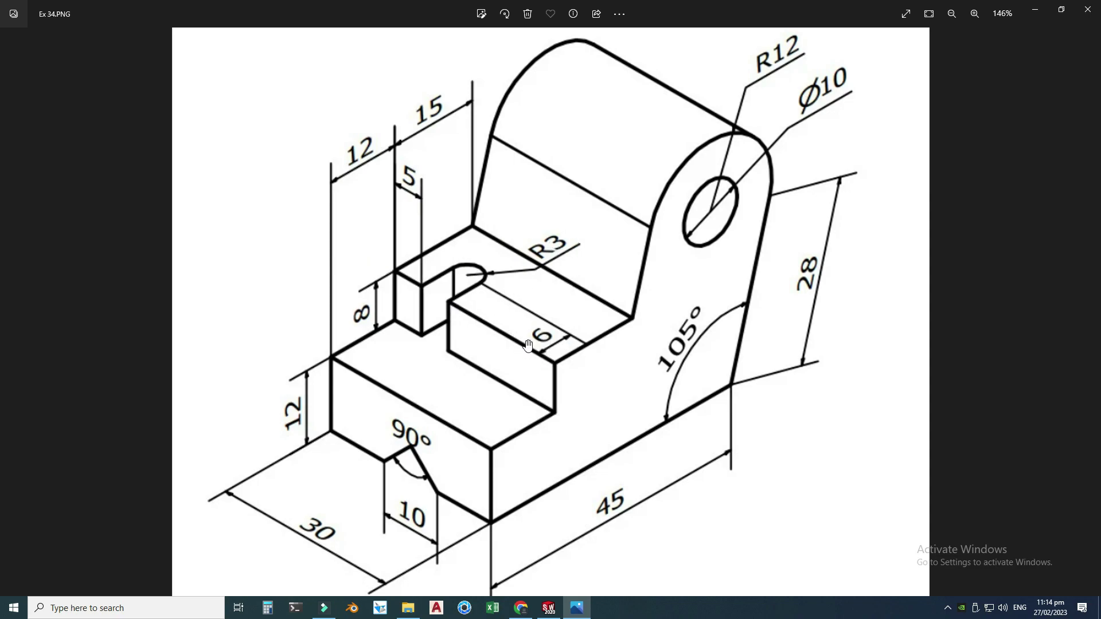
click(548, 607)
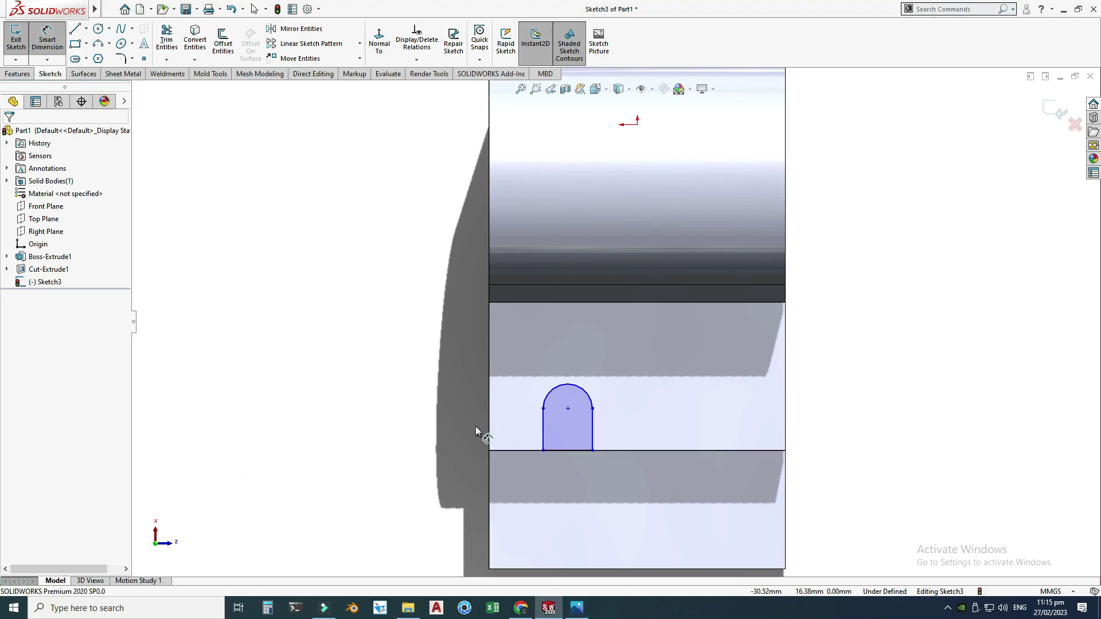
click(488, 436)
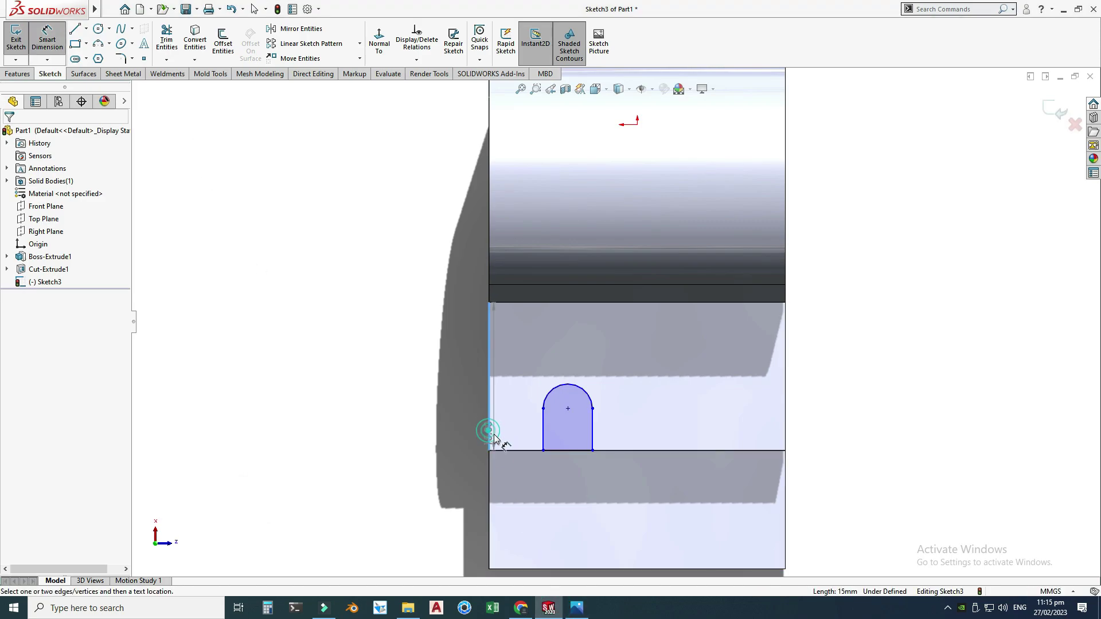
click(543, 437)
click(525, 483)
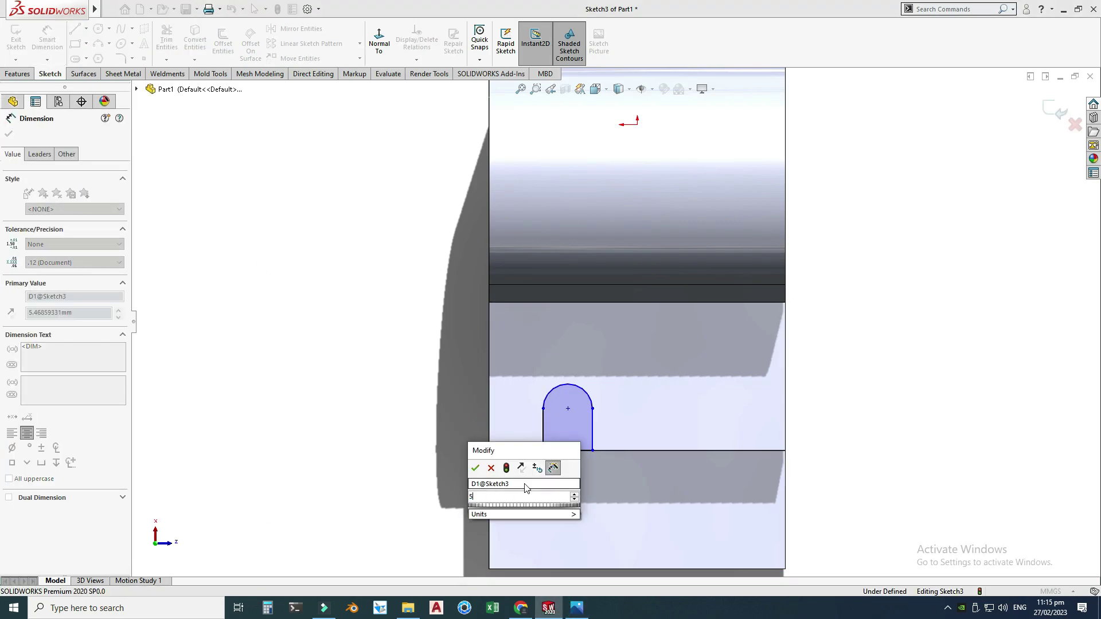
text(5)
key(Return)
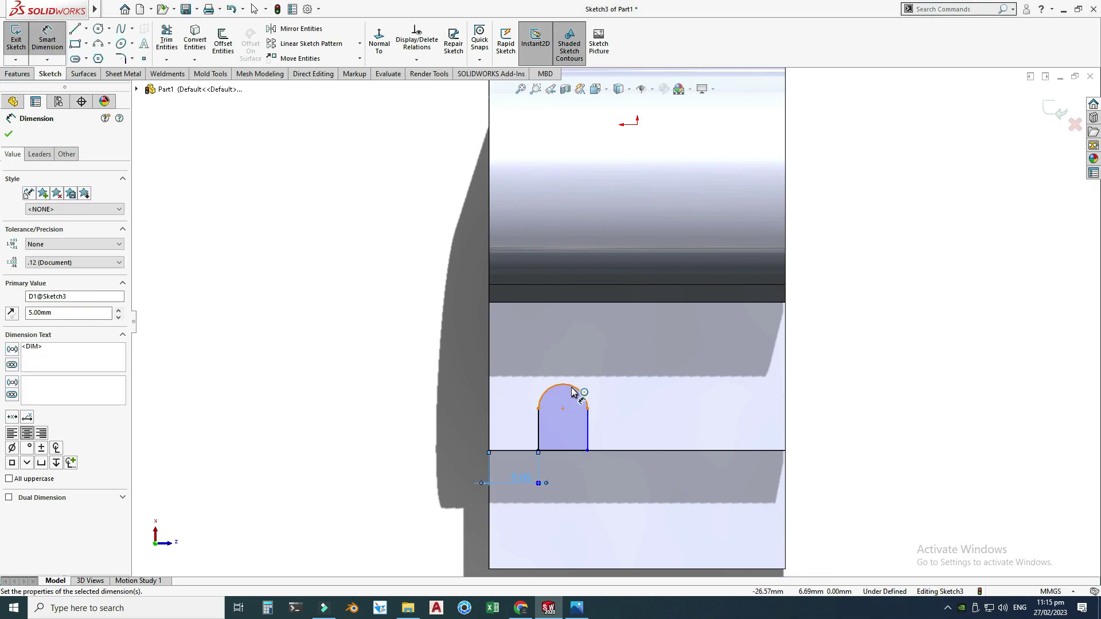
Dimension the slot's rounded end to a radius of 3 mm.
click(577, 387)
click(633, 355)
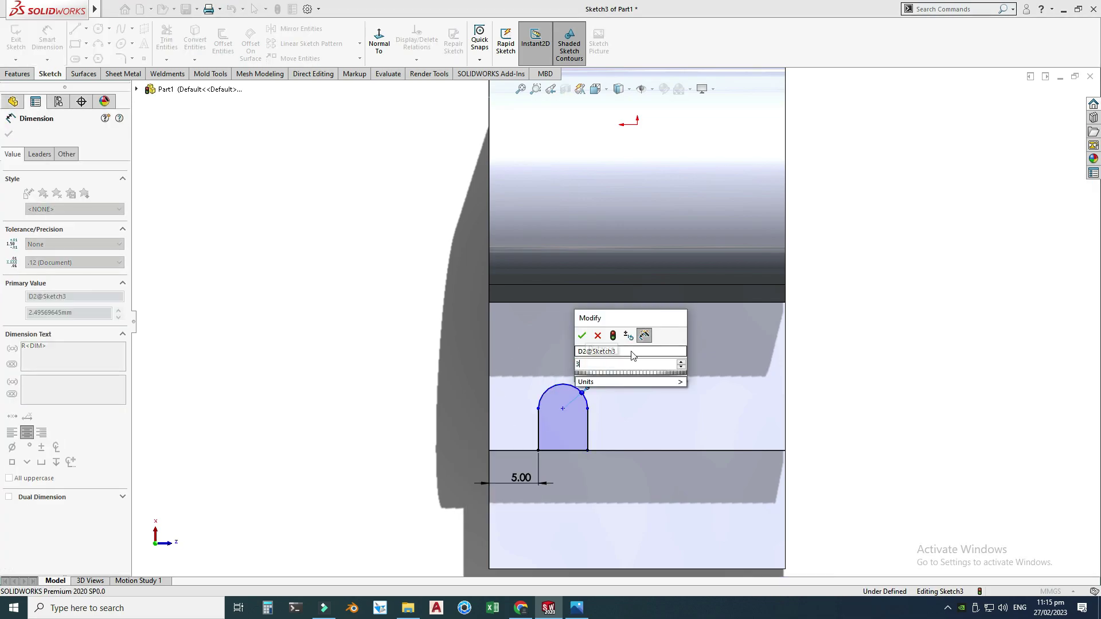
text(3)
key(Return)
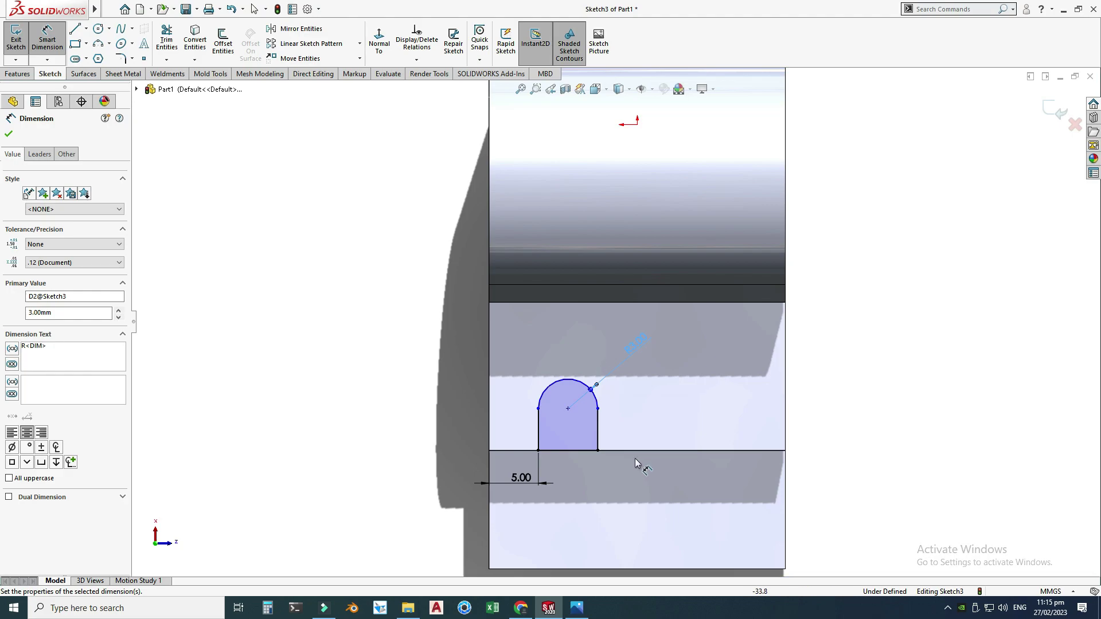
Dimension the distance from the face's front edge to the arc's endpoint as 6 mm.
click(634, 450)
click(598, 409)
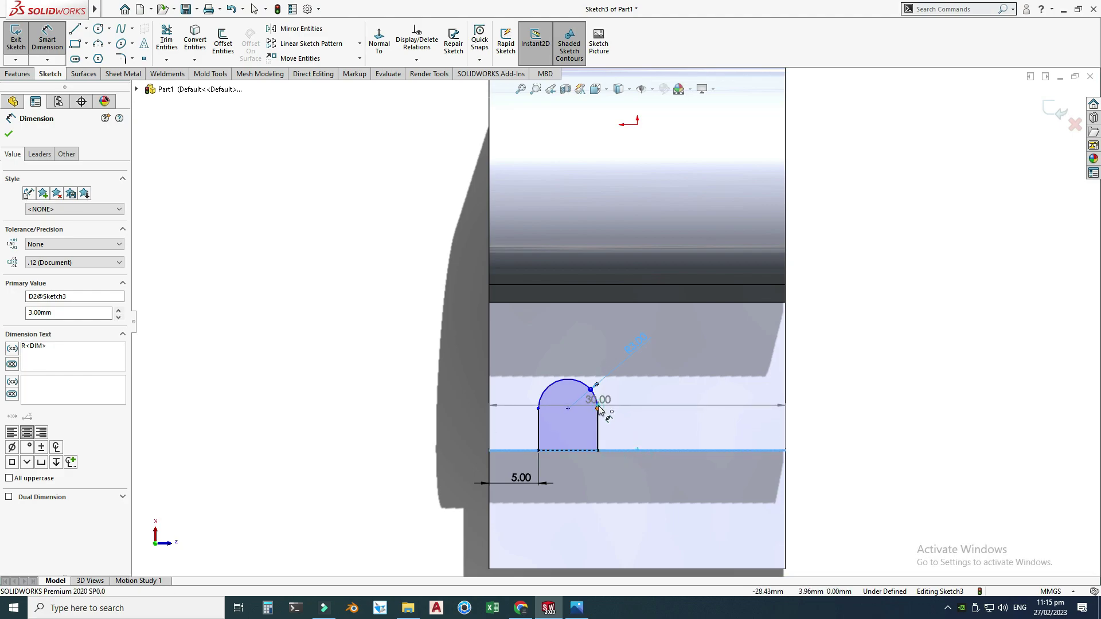
click(695, 417)
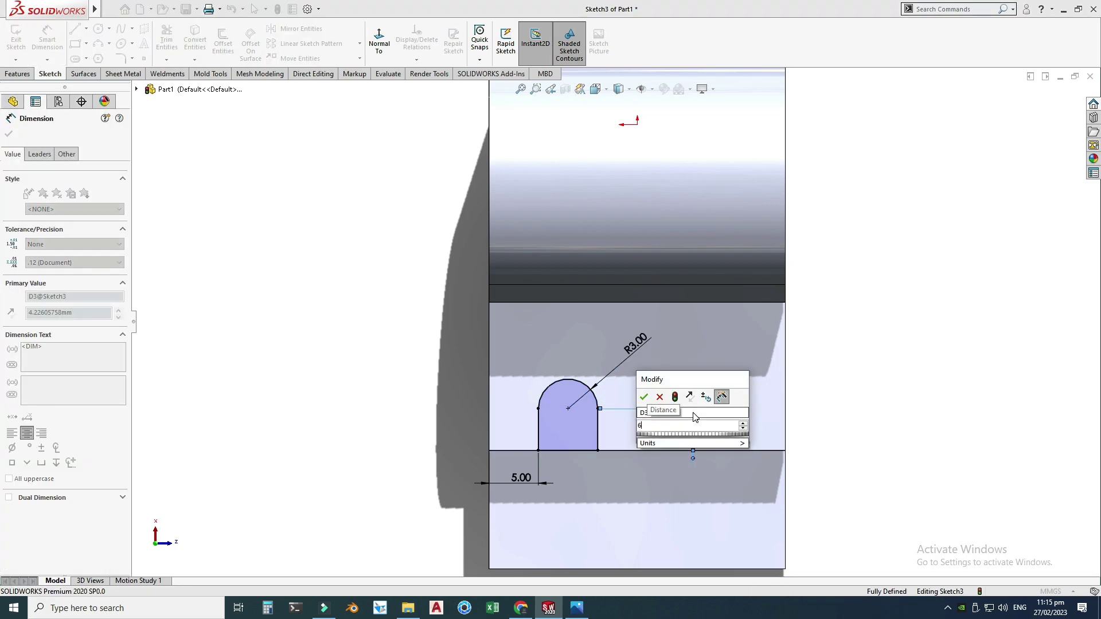
key(Return)
Check the slot's dimensions in the reference drawing and finish the slot sketch on the upper step.
click(576, 608)
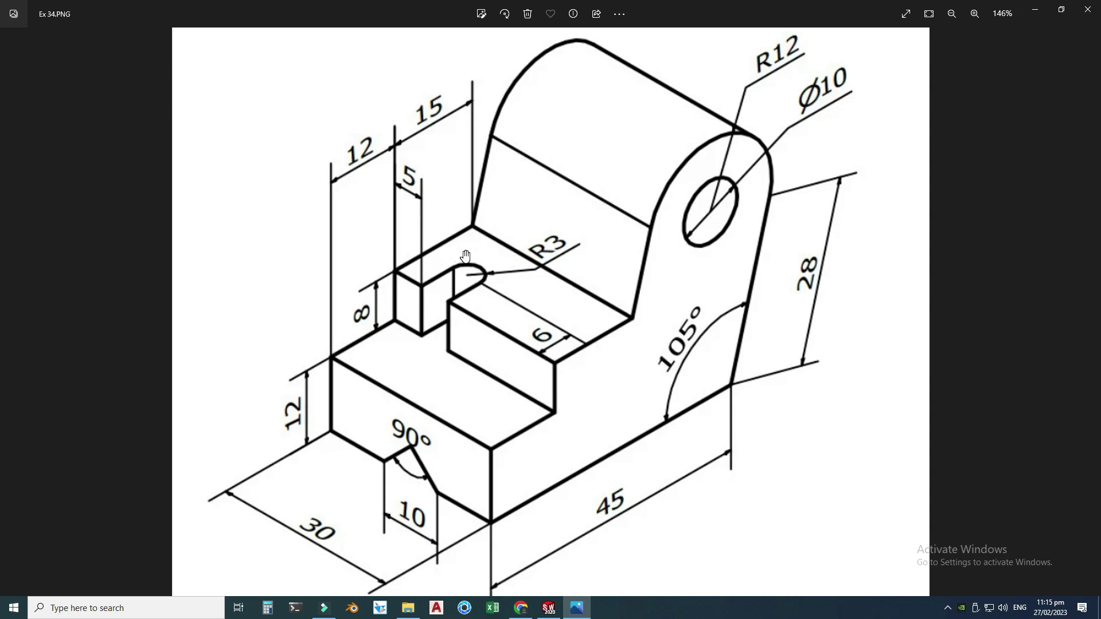
click(549, 608)
click(1055, 109)
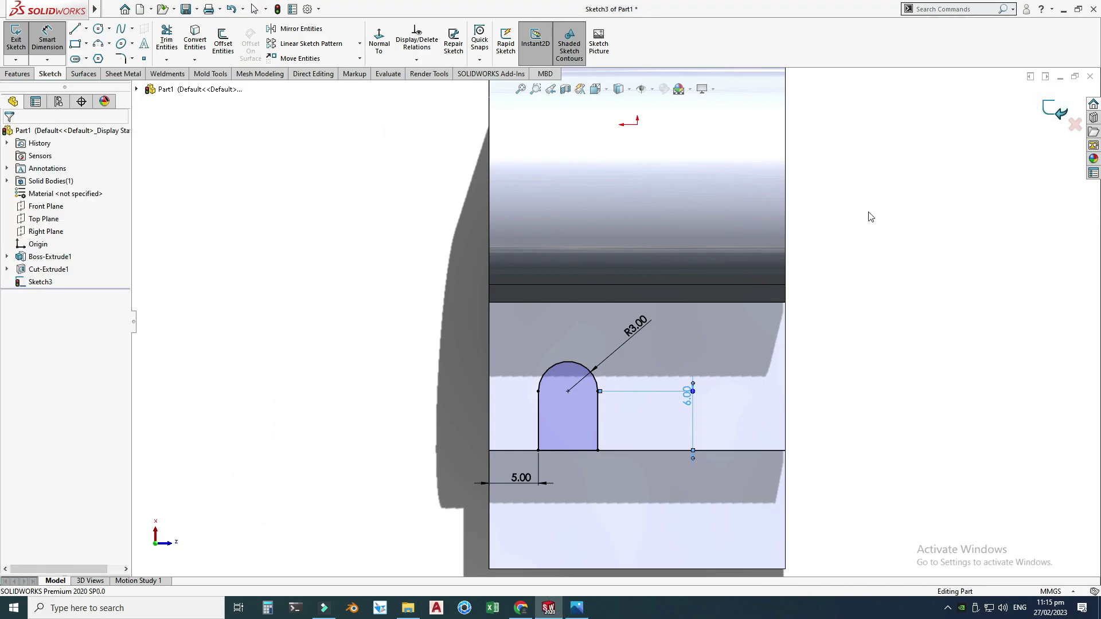
right_click(854, 211)
click(884, 199)
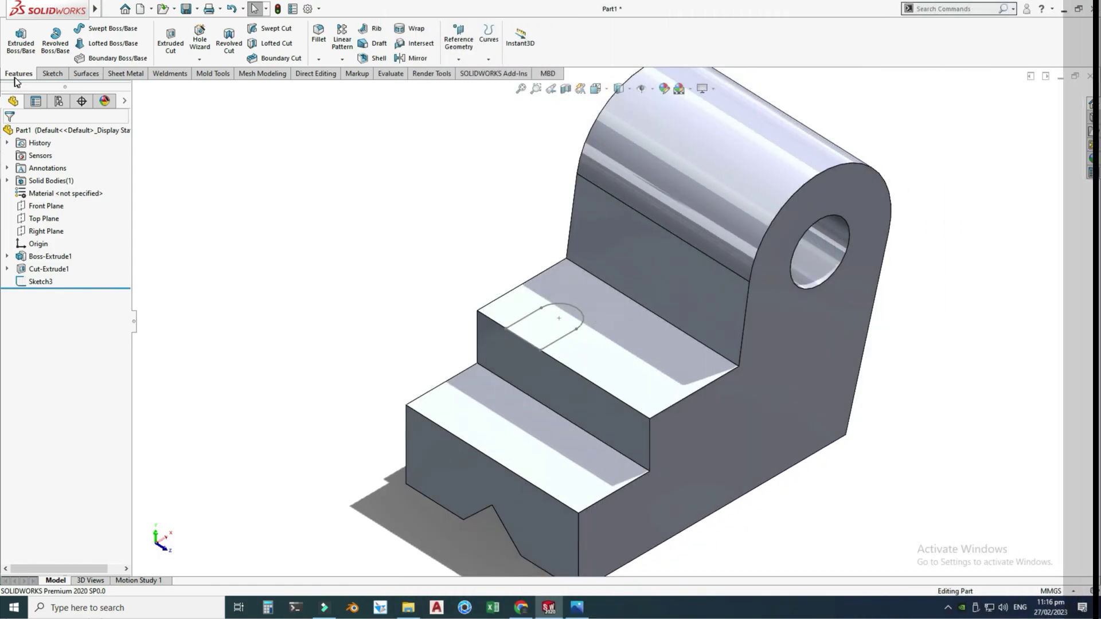
Cut the rounded slot from its sketch through the upper step, using Up To Surface with the lower step's top face as the end.
click(170, 41)
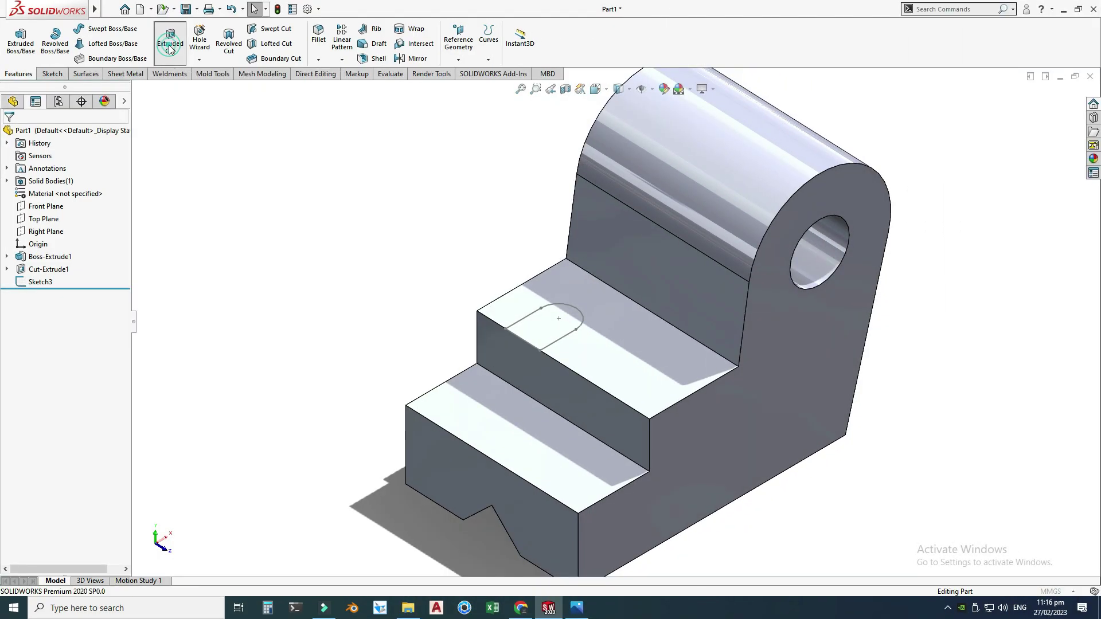
click(555, 339)
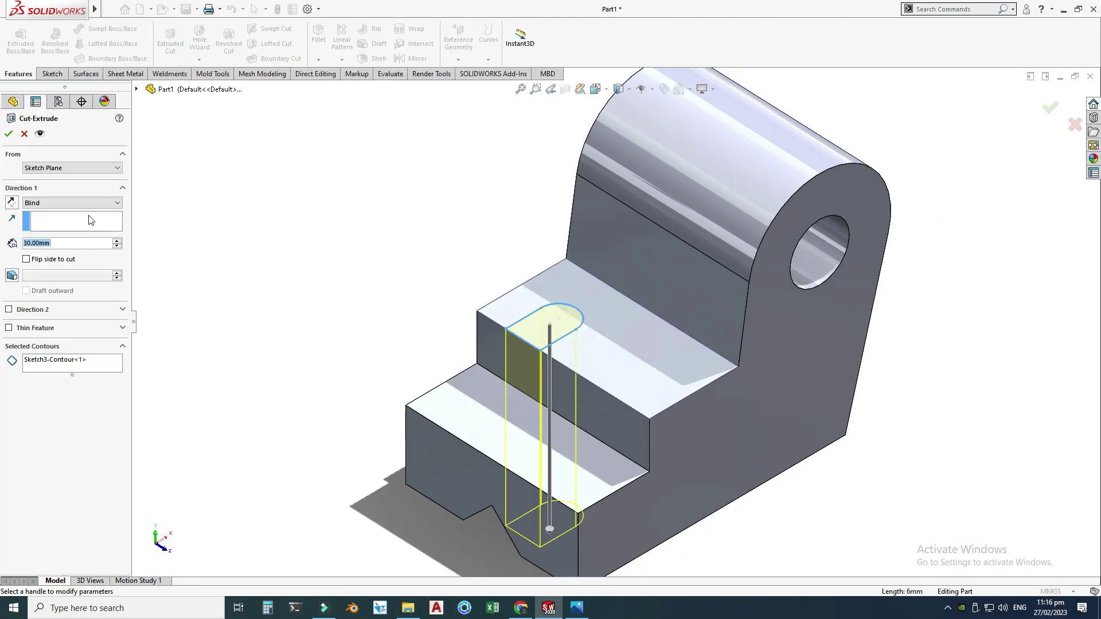
click(71, 203)
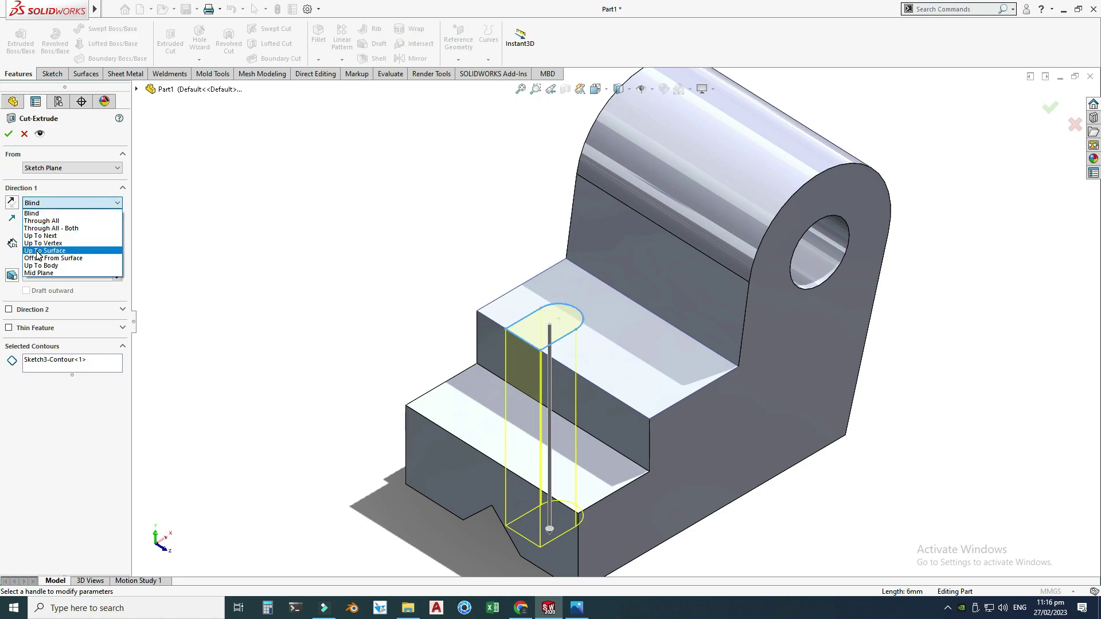
click(45, 251)
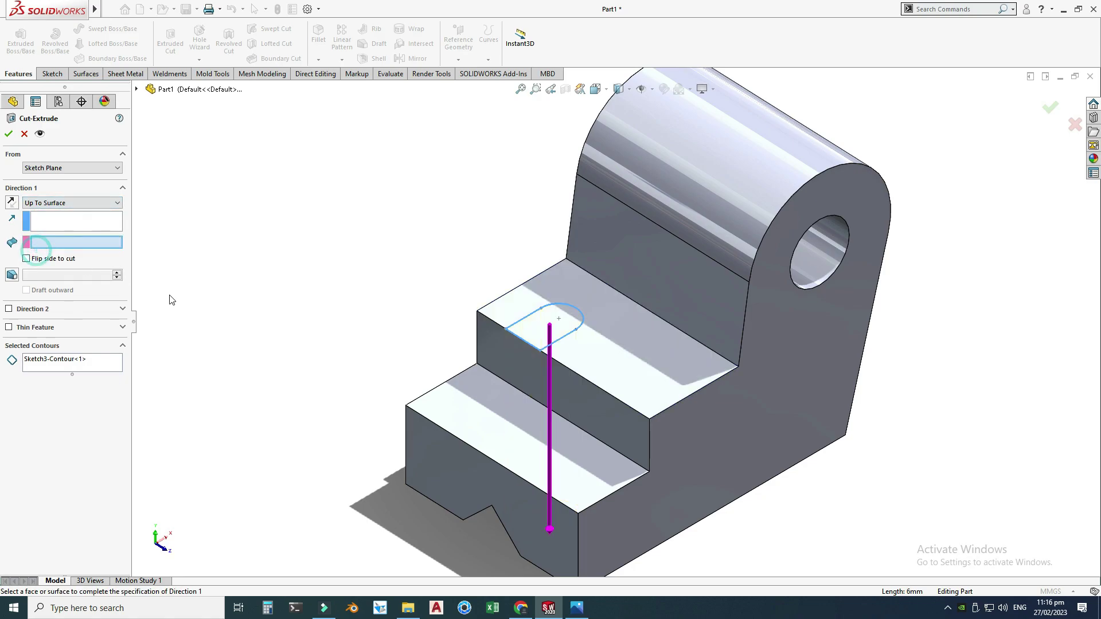
click(473, 397)
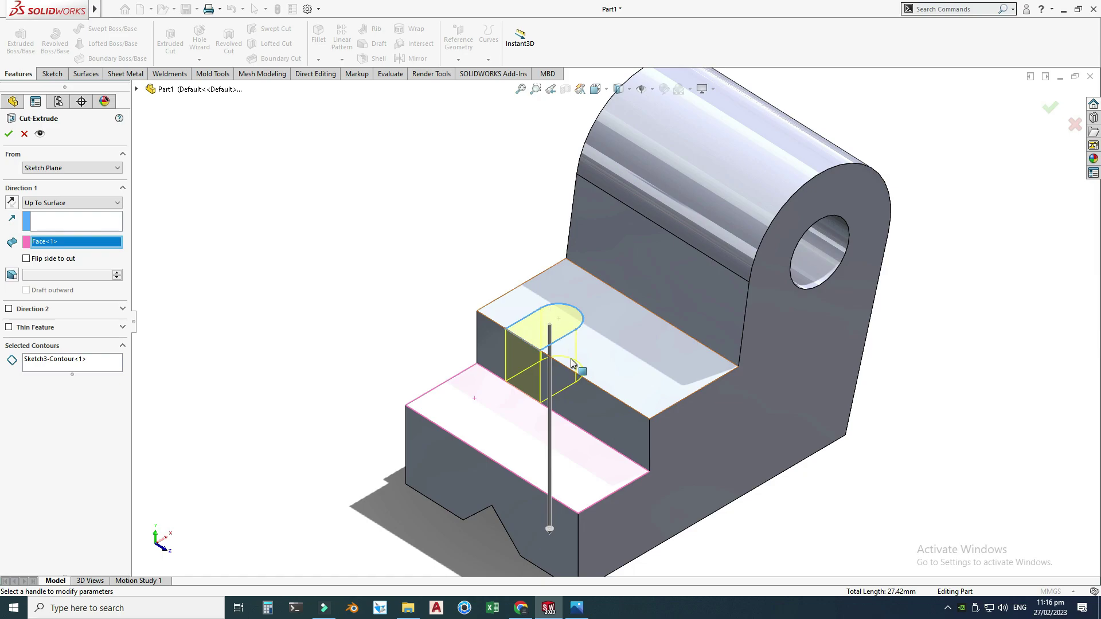
scroll(570, 359, down, 5)
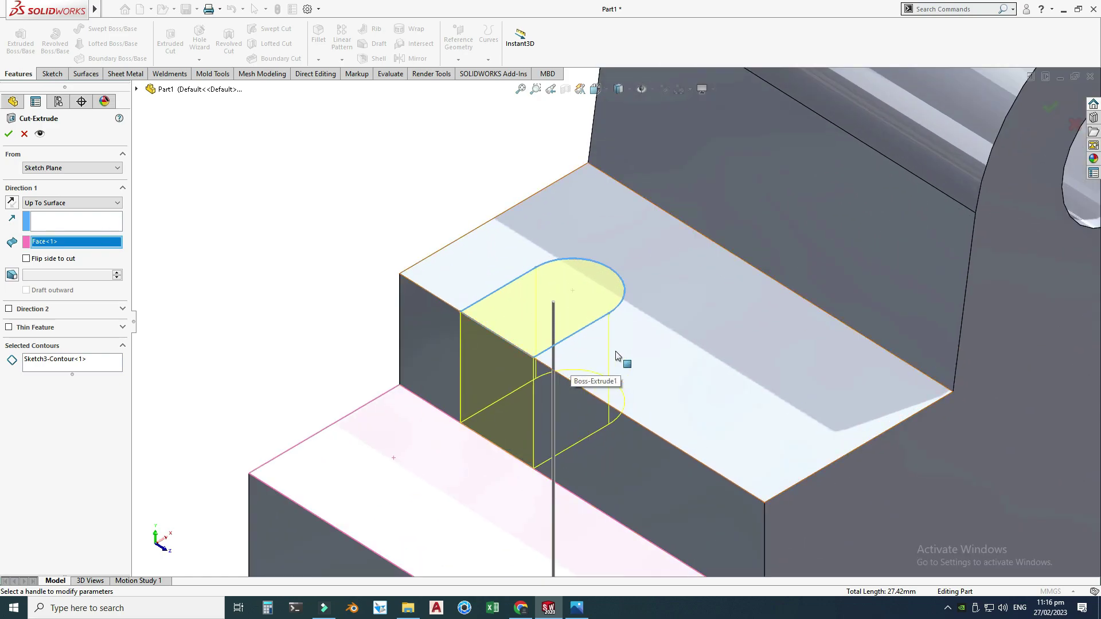
key(f)
click(8, 135)
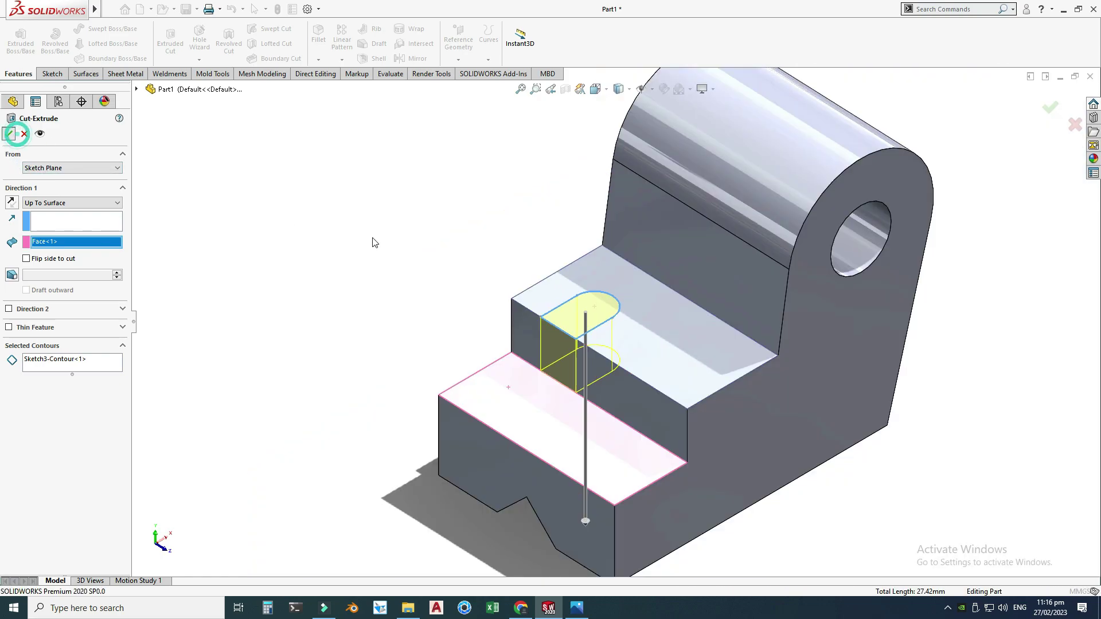
Apply a light green colour (RGB 128, 255, 128) to the whole part.
middle_click(419, 250)
right_click(441, 203)
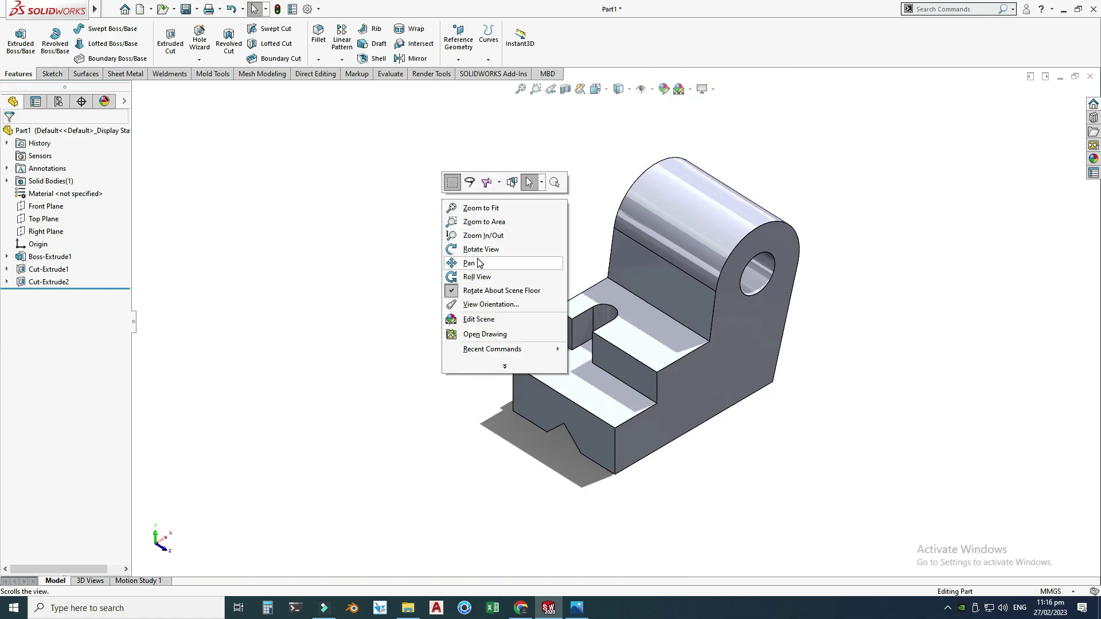
click(453, 255)
drag(479, 246, 701, 291)
scroll(701, 291, down, 2)
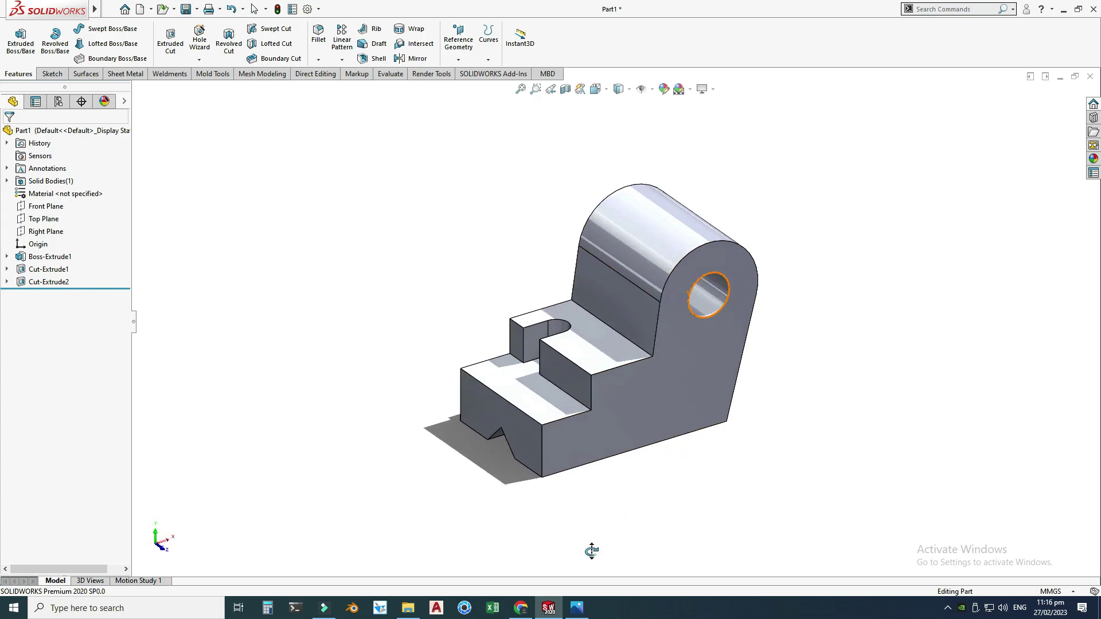
key(Escape)
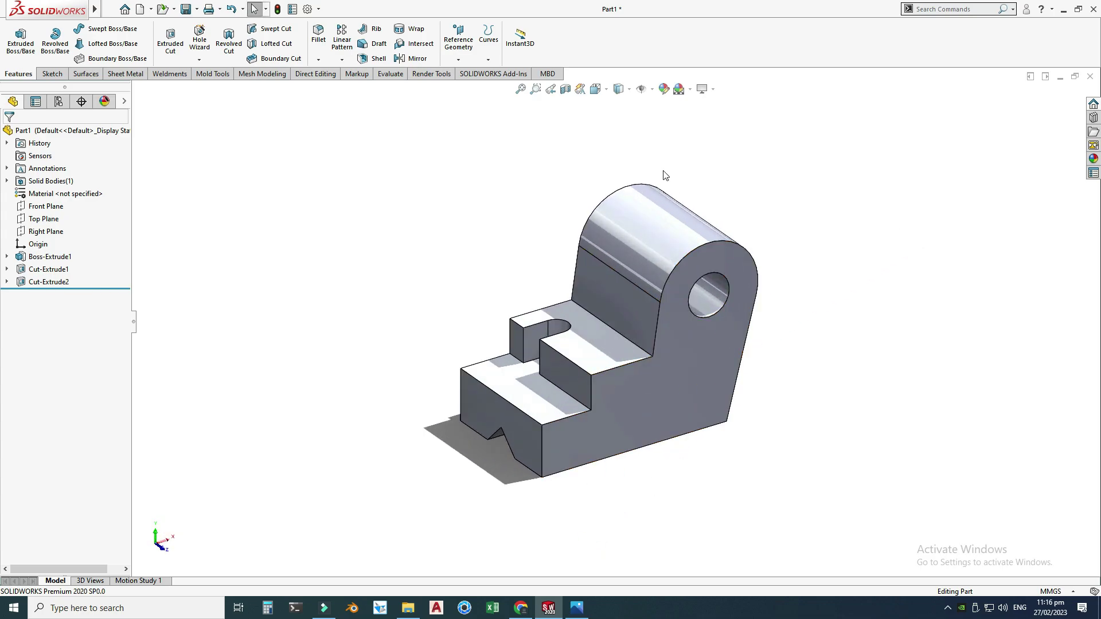
click(663, 88)
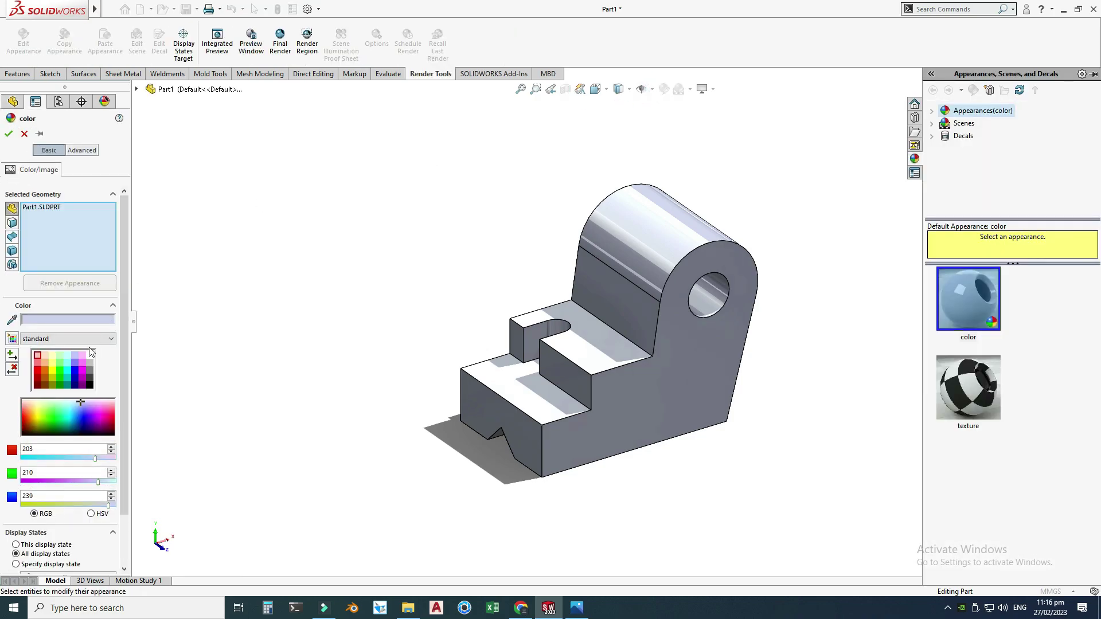
click(60, 365)
click(60, 370)
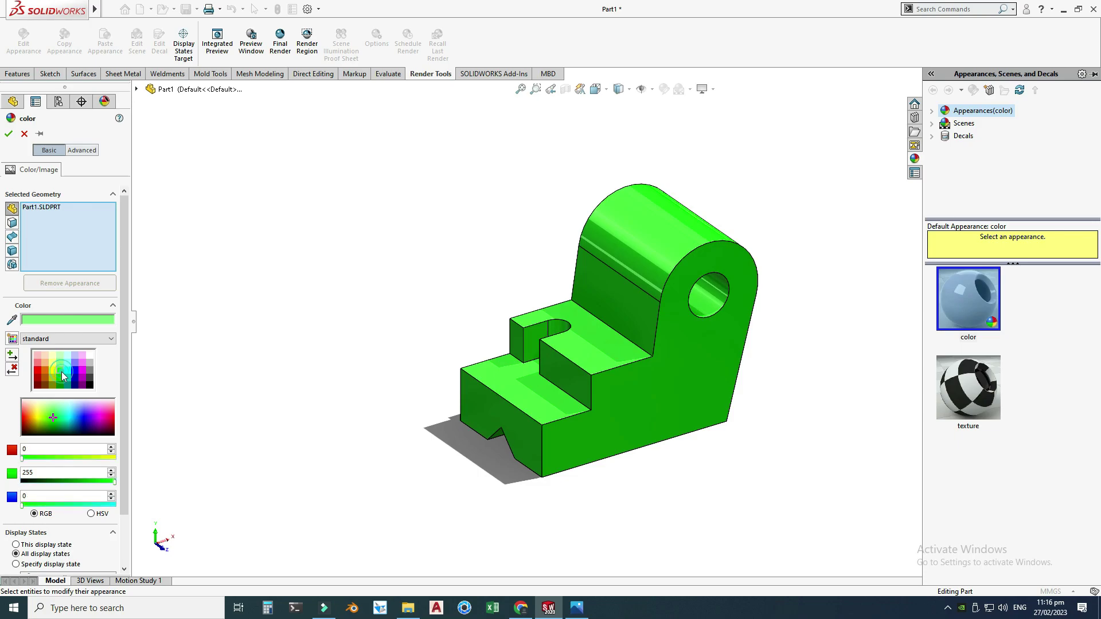
click(60, 366)
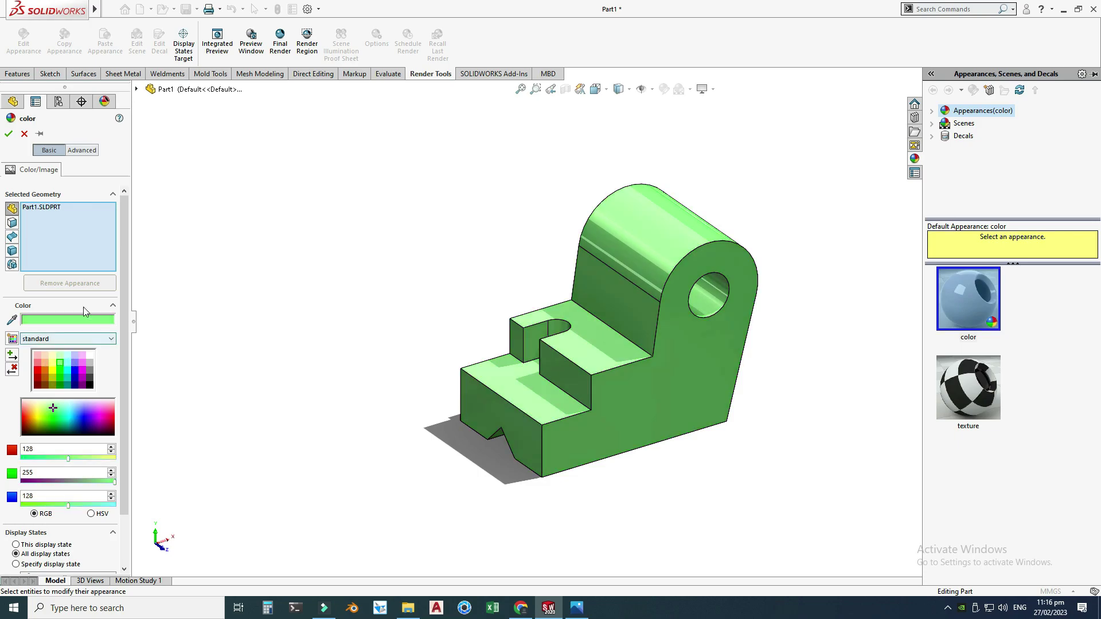
click(8, 134)
Measure the angle between the slanted back edge and the bottom edge of the bracket's side face.
right_click(398, 242)
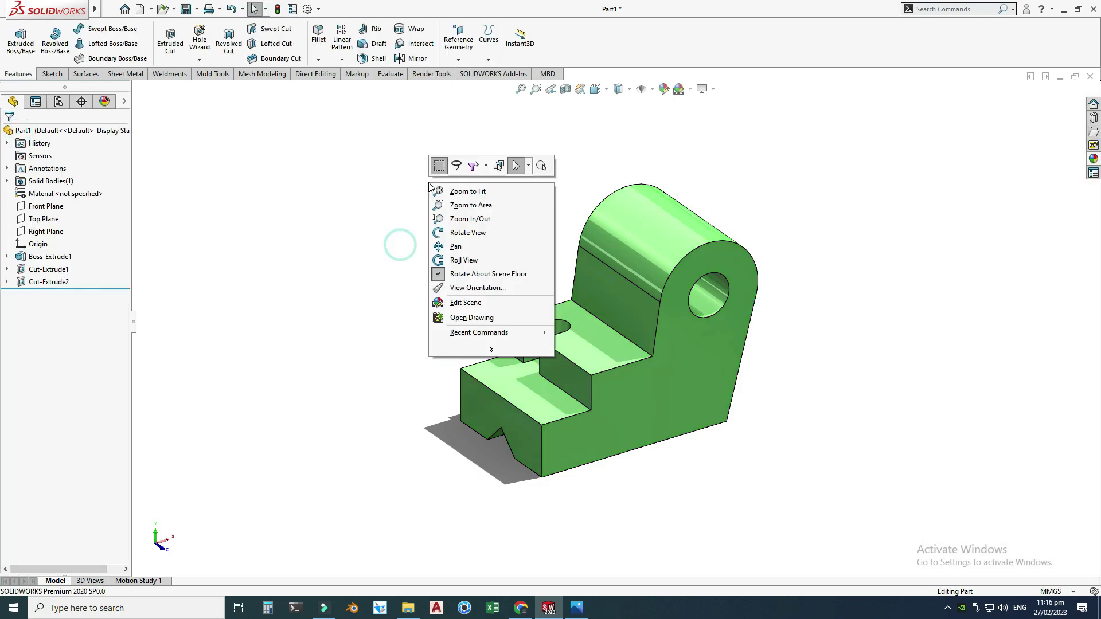
click(458, 235)
drag(457, 240, 639, 406)
key(alt+Tab)
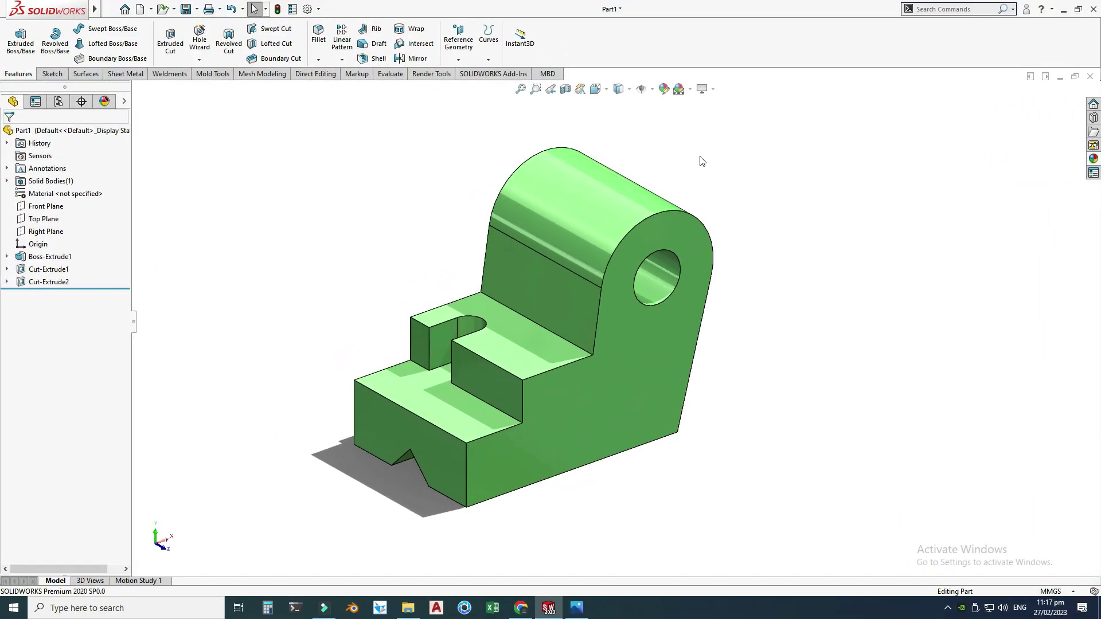
click(391, 74)
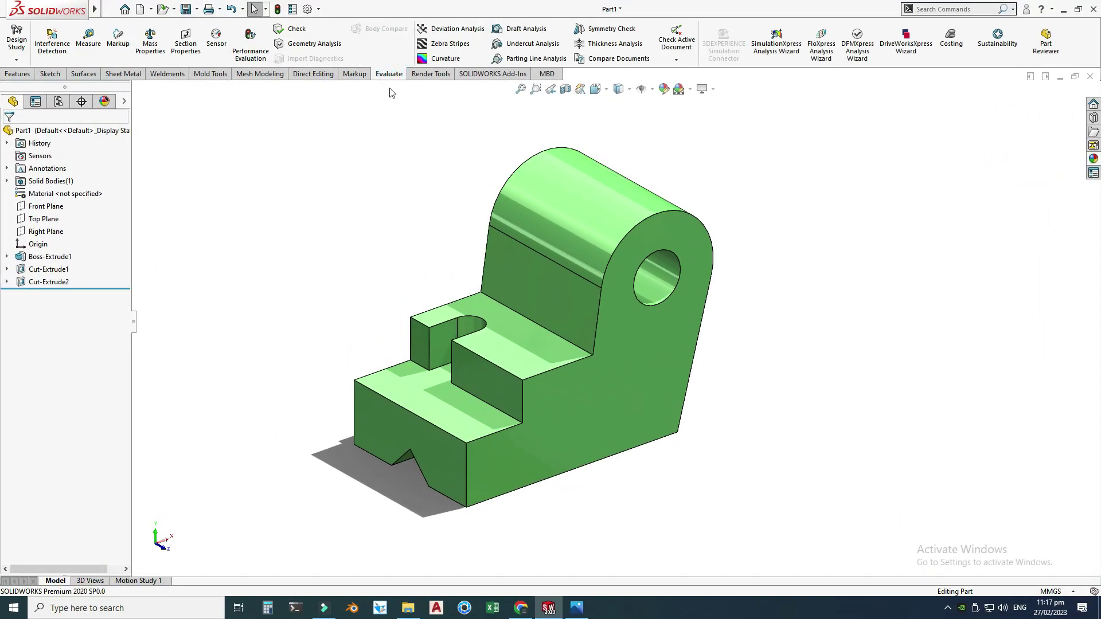
click(88, 40)
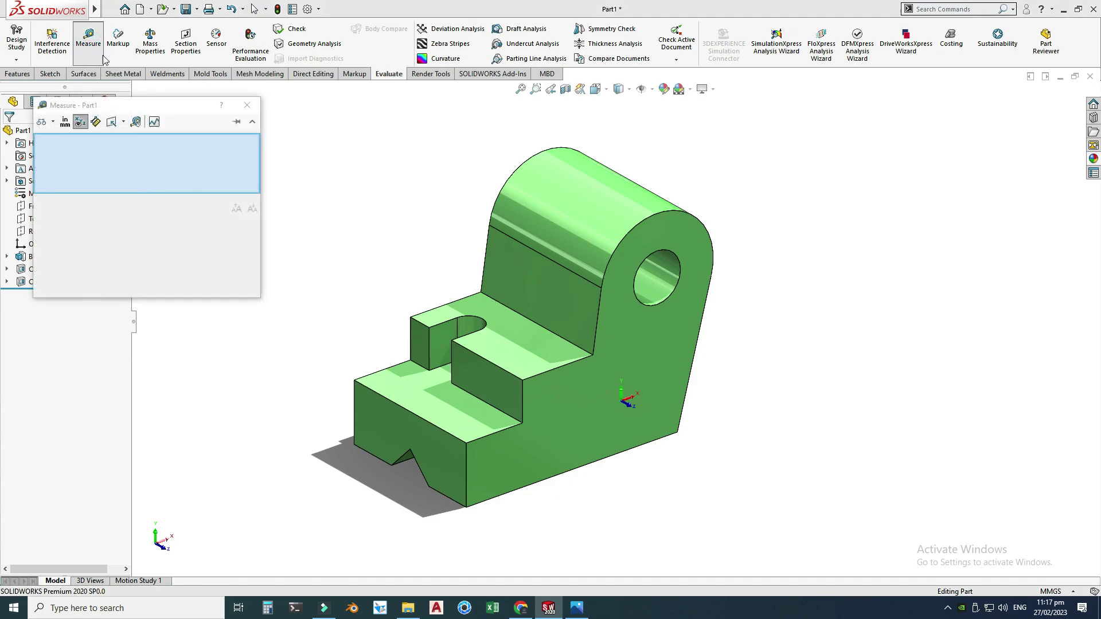
click(690, 400)
click(659, 440)
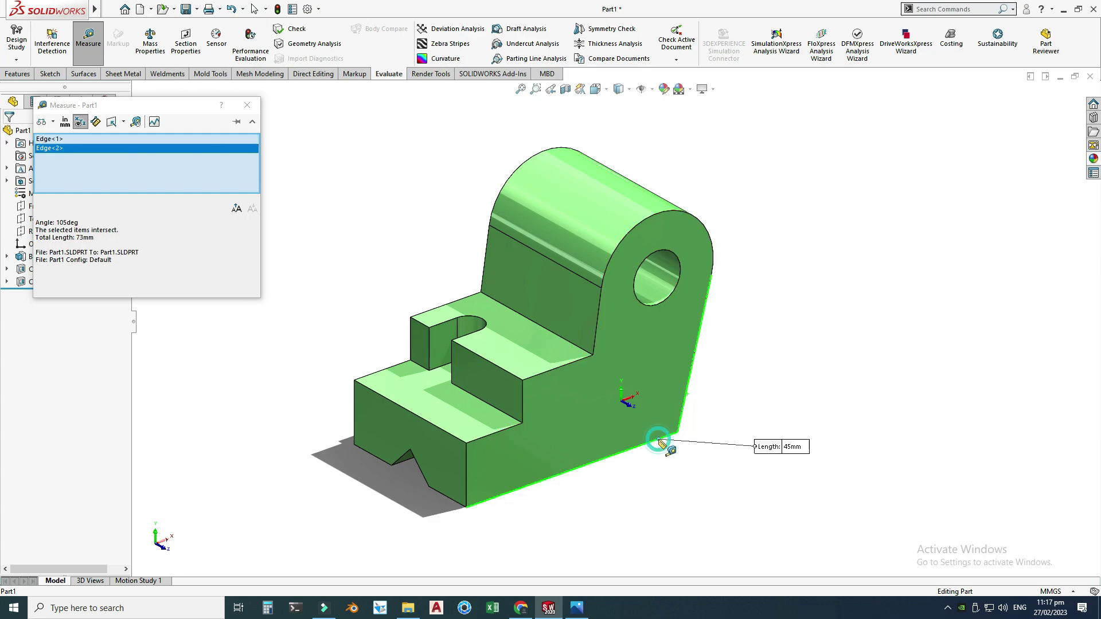
double_click(67, 222)
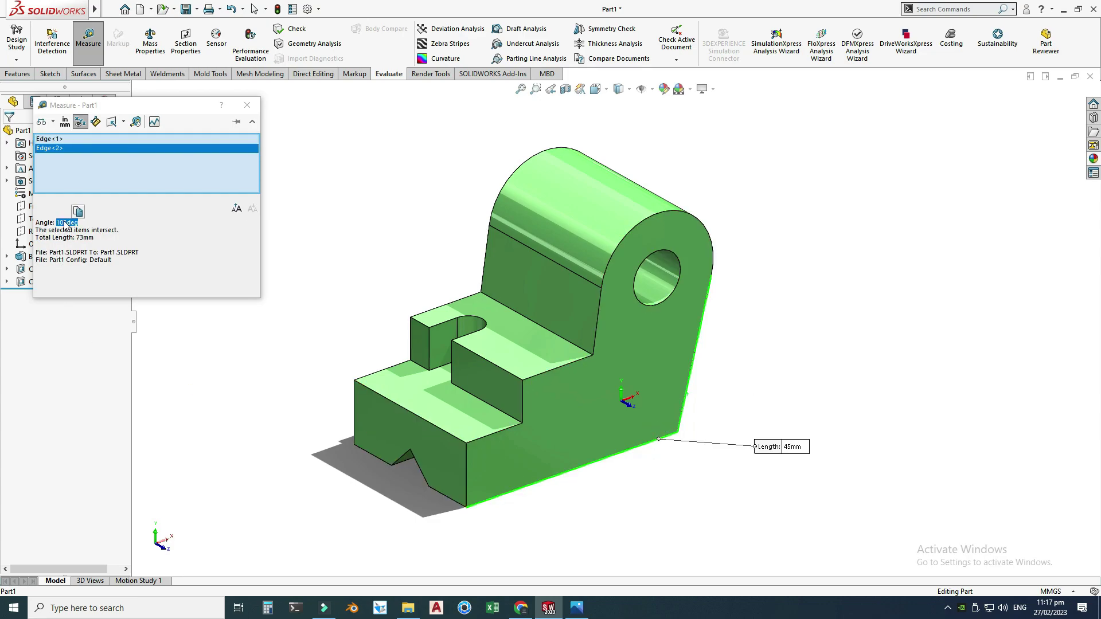
Consult the reference drawing, measure the upper step's depth between the two end vertices of its far side edge, and clear the measured selection.
click(577, 607)
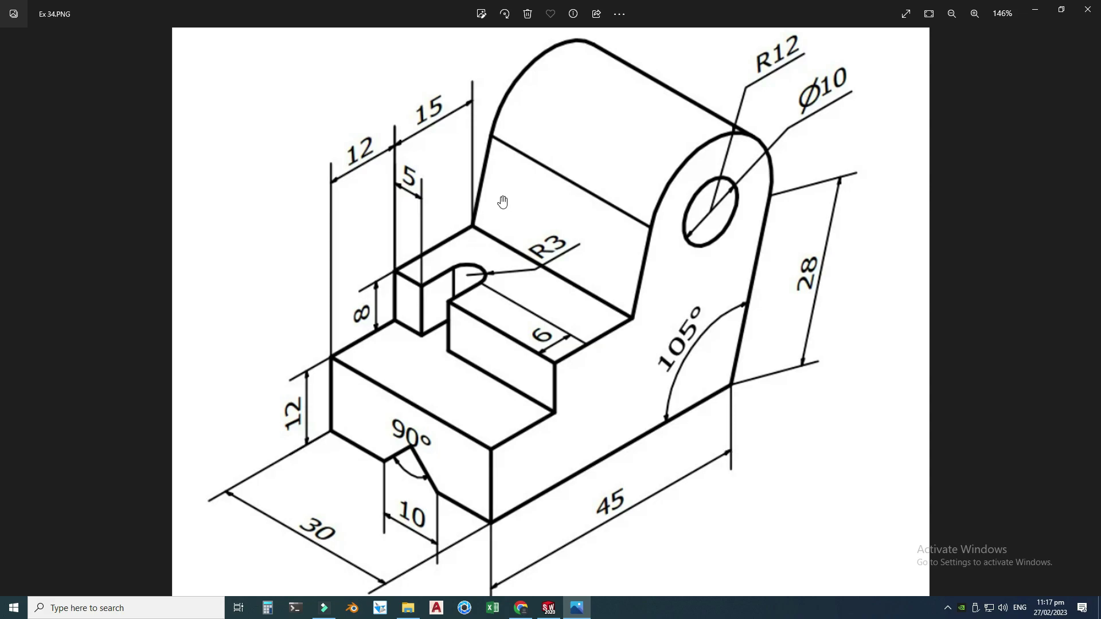
click(549, 607)
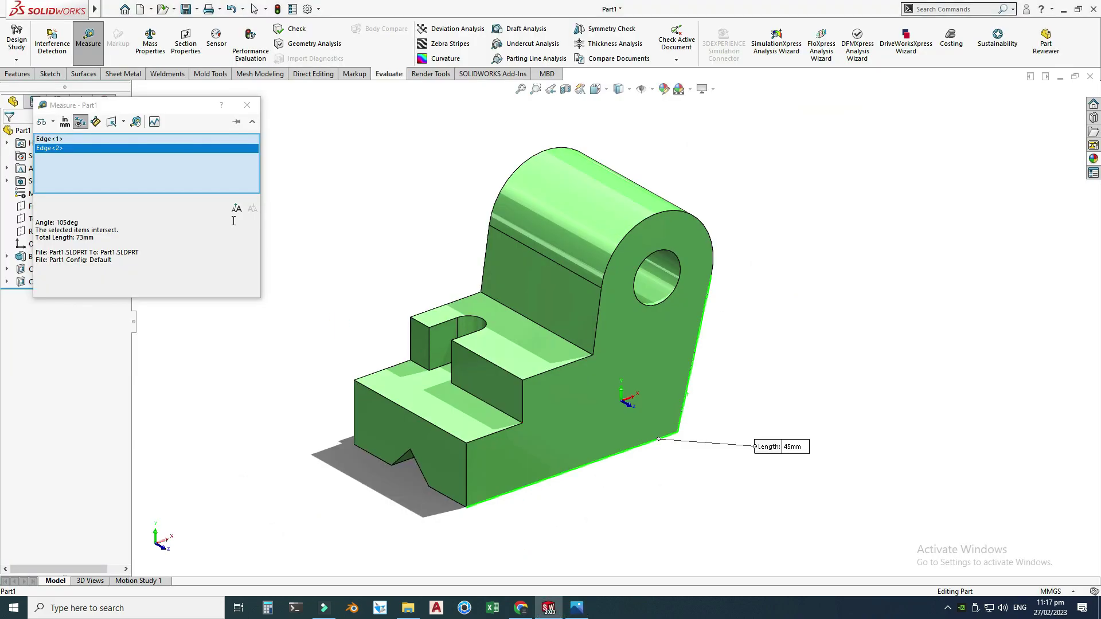
right_click(215, 149)
click(247, 156)
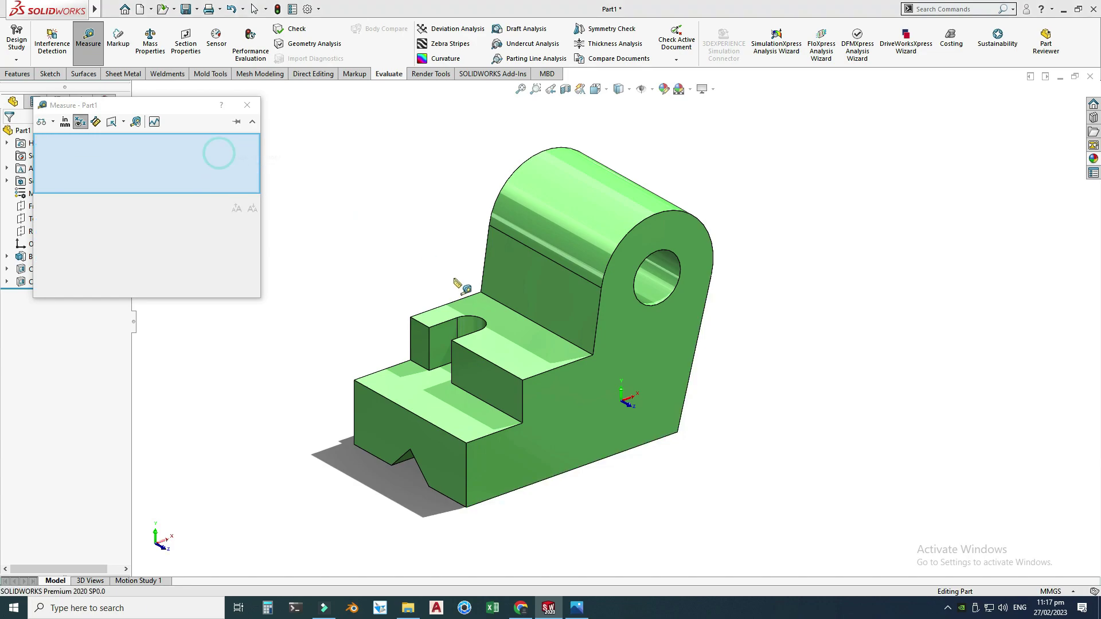
click(481, 293)
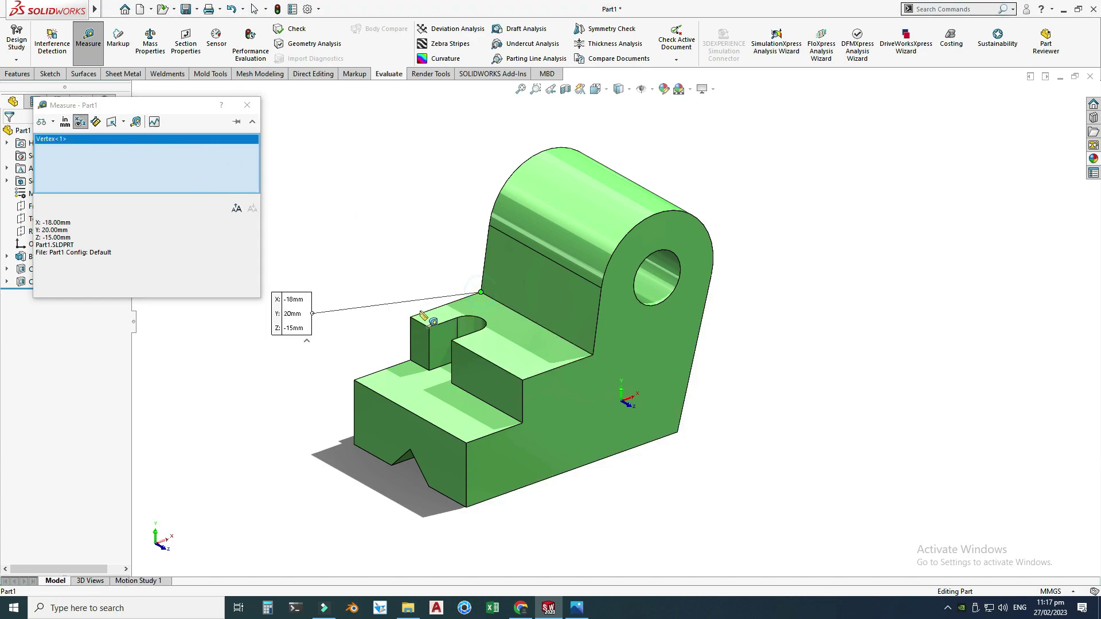
click(410, 318)
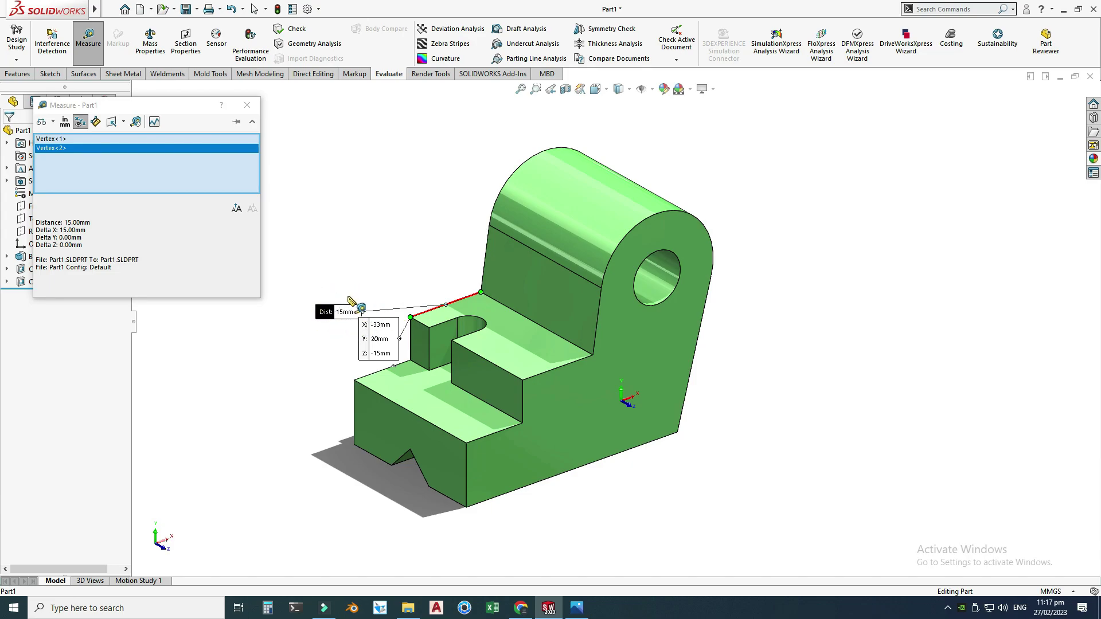
right_click(169, 151)
click(192, 155)
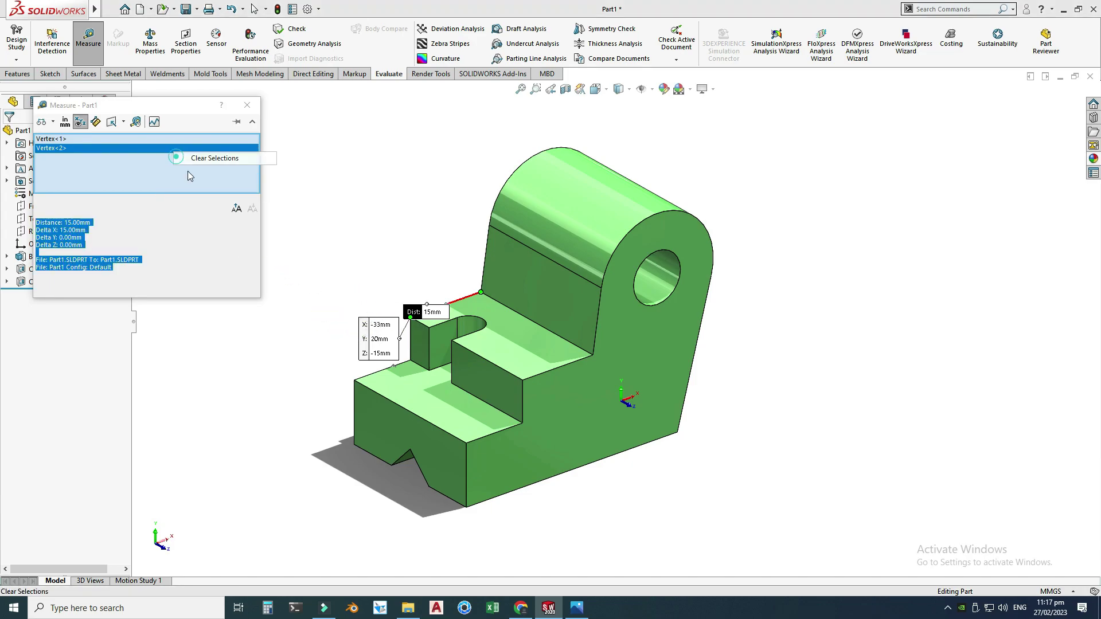
Consult the reference drawing, measure the V-notch's width between its two bottom vertices on the front face, and clear the measured selection.
click(575, 609)
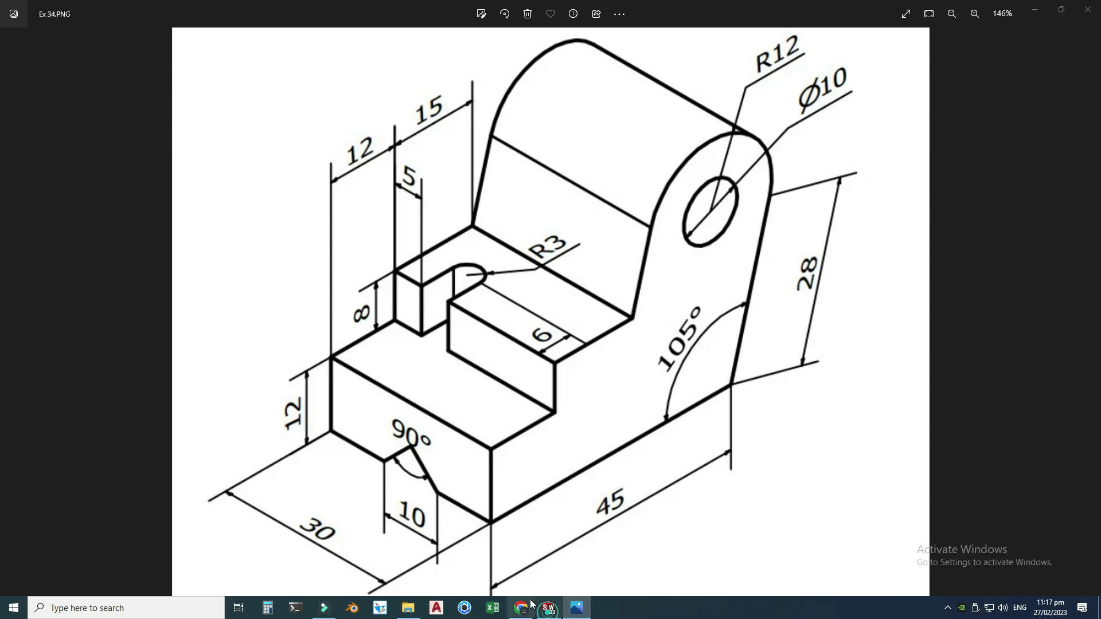
click(549, 609)
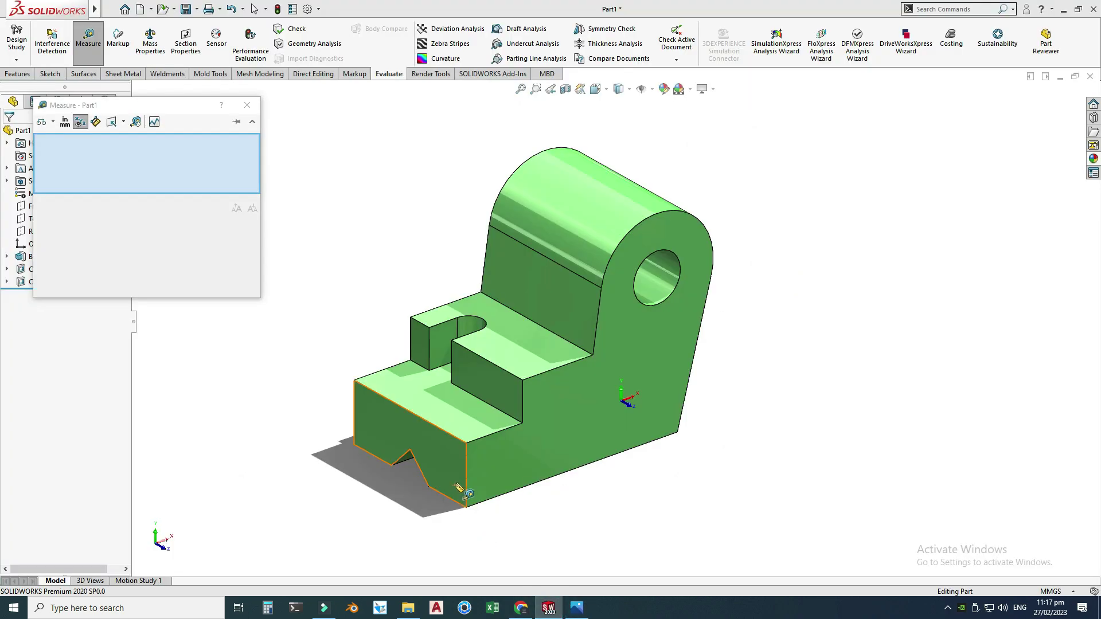
click(392, 465)
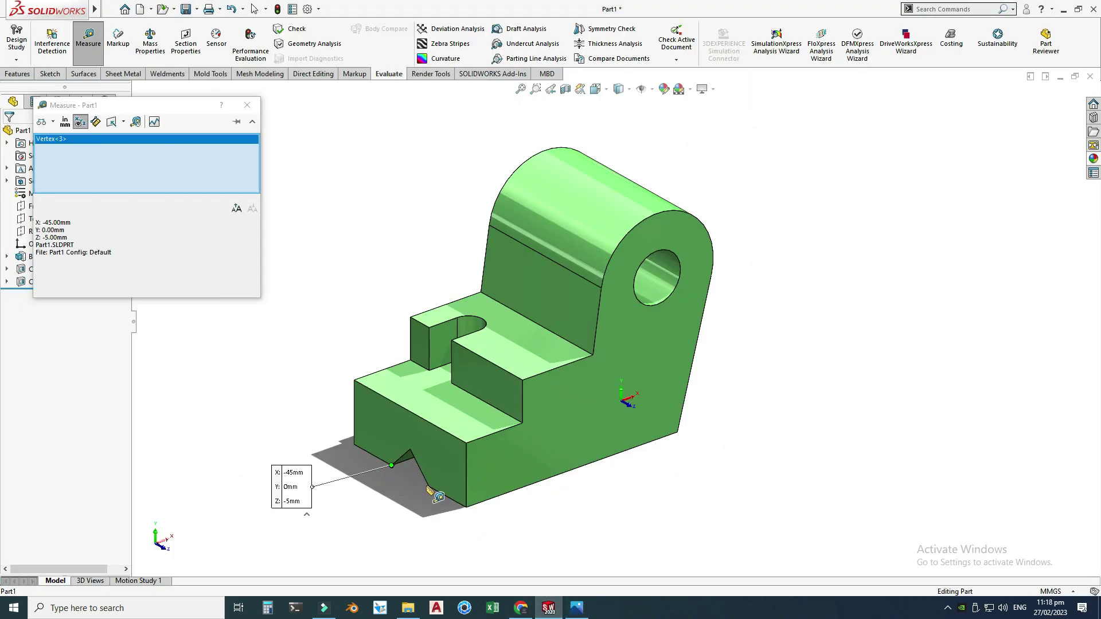
click(429, 488)
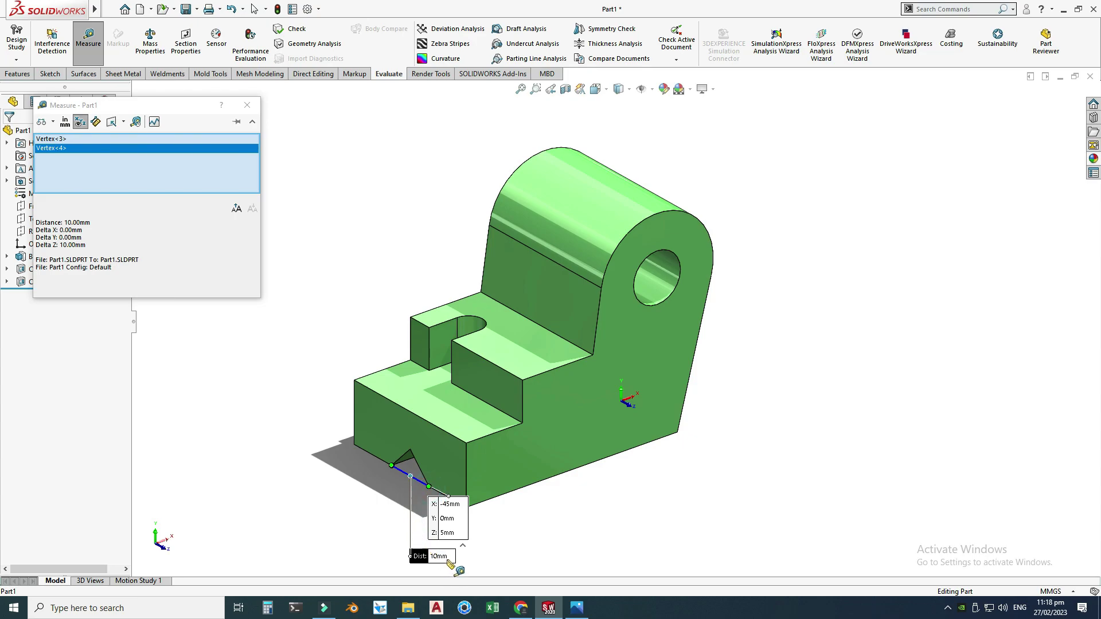
drag(411, 566, 338, 512)
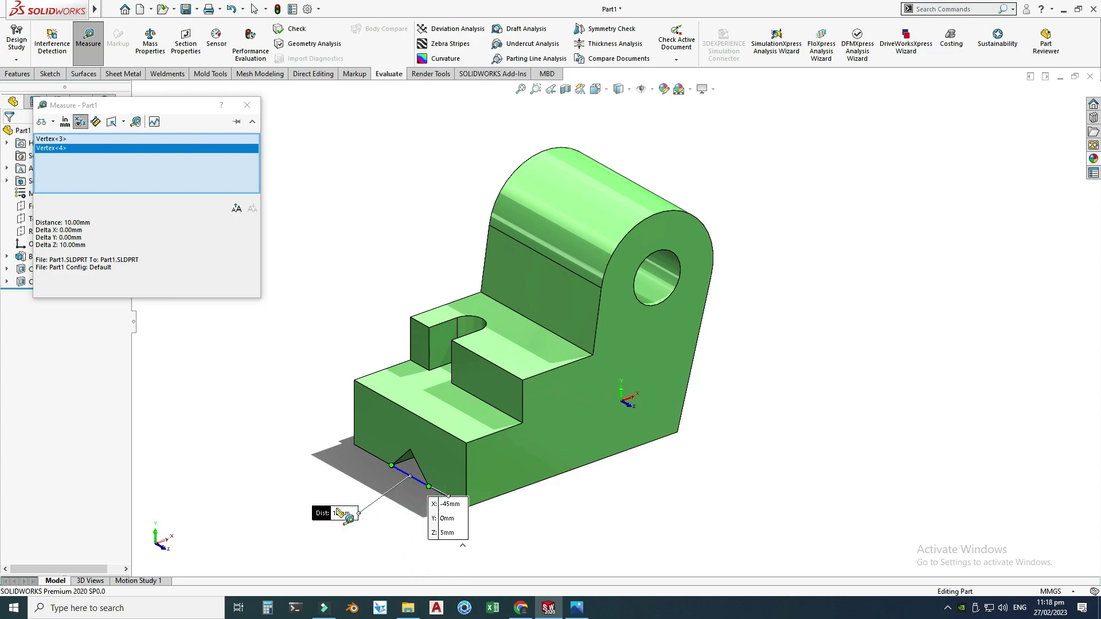
right_click(193, 153)
click(241, 157)
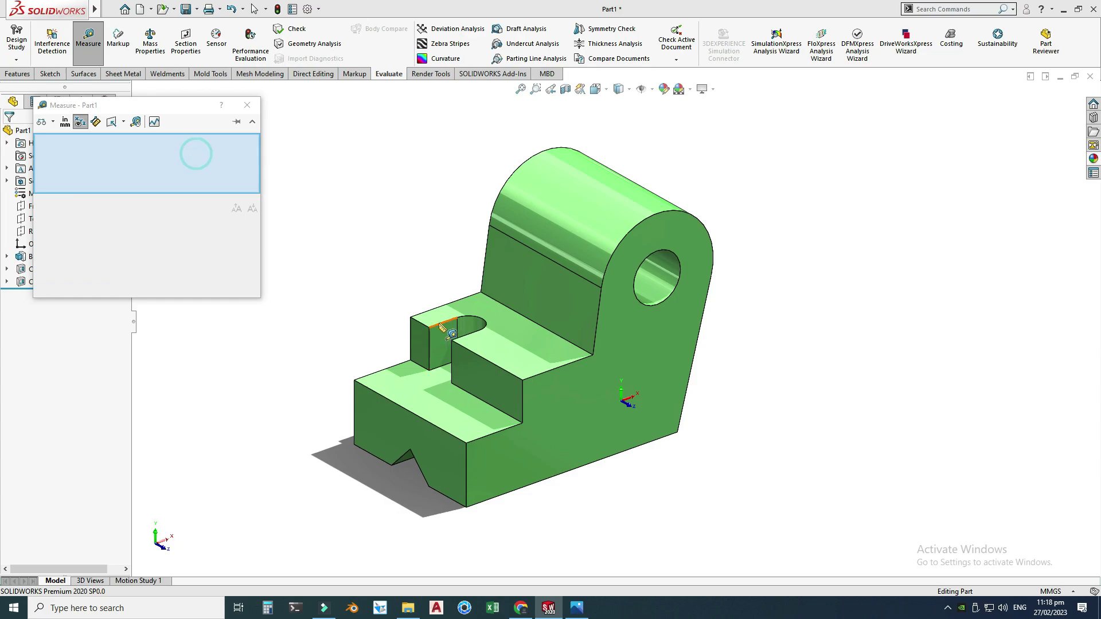
Consult the reference drawing, measure the upper step's height between the top and bottom edges of its narrow front face, and clear the selection.
key(alt+Tab)
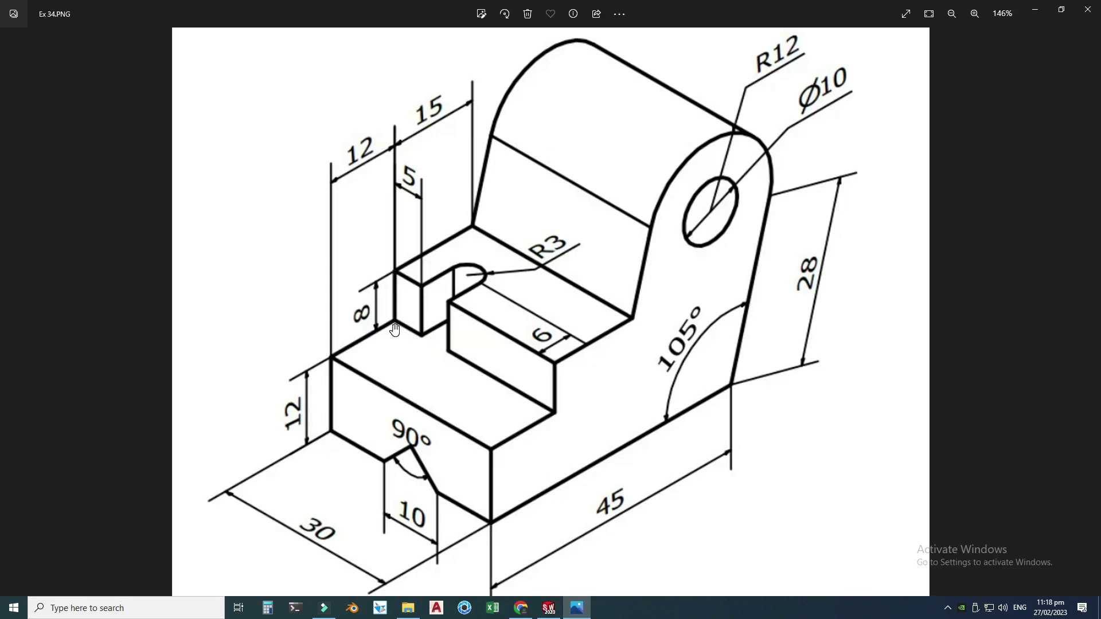
click(548, 605)
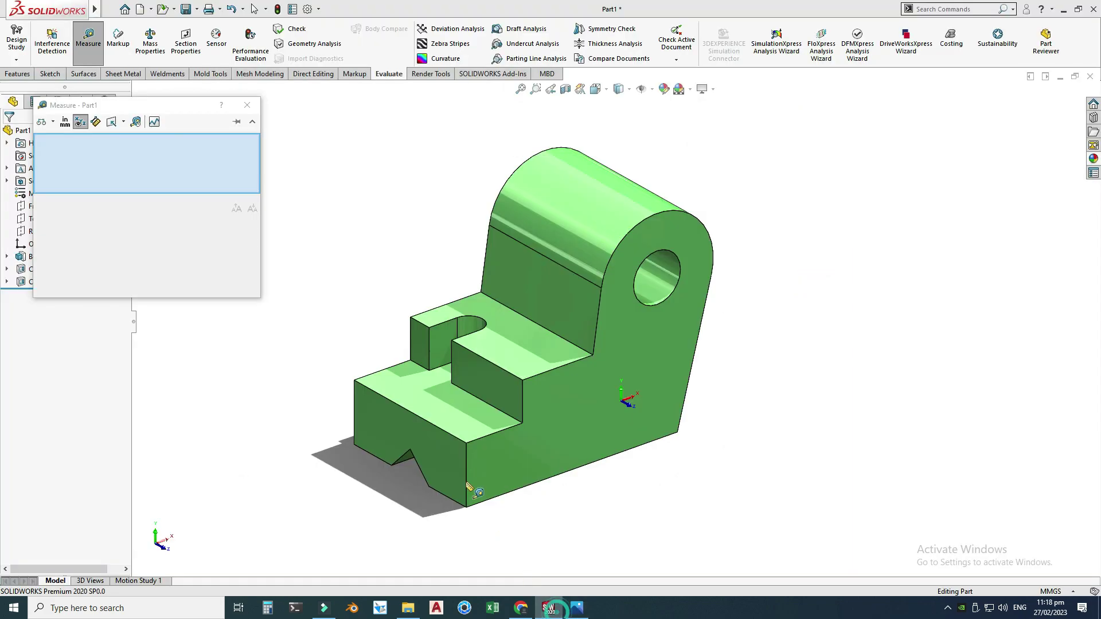
click(413, 318)
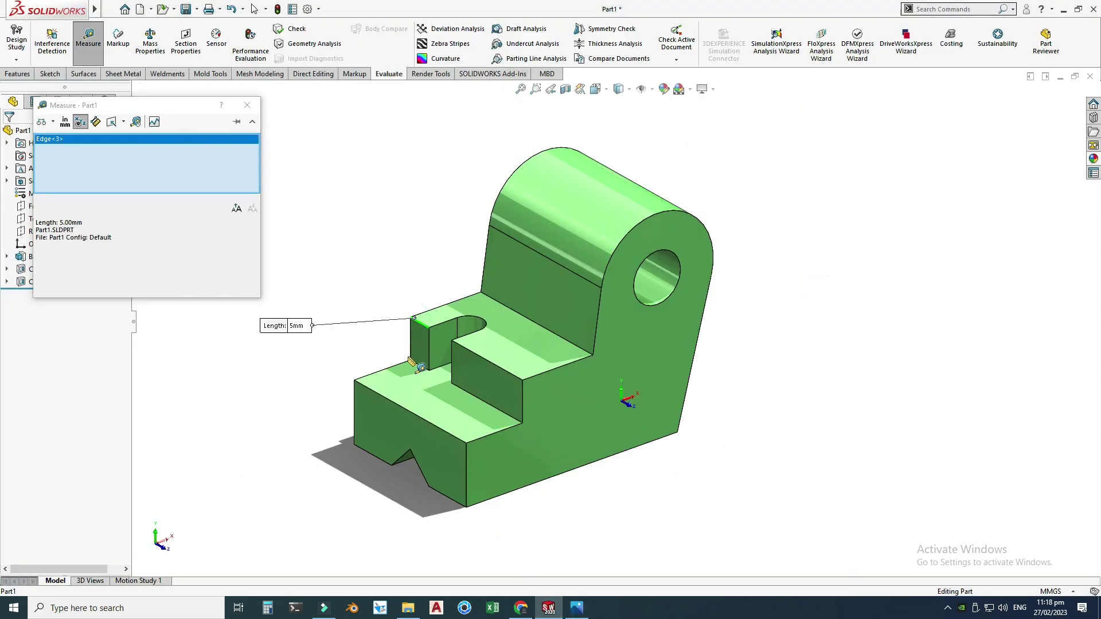
click(419, 367)
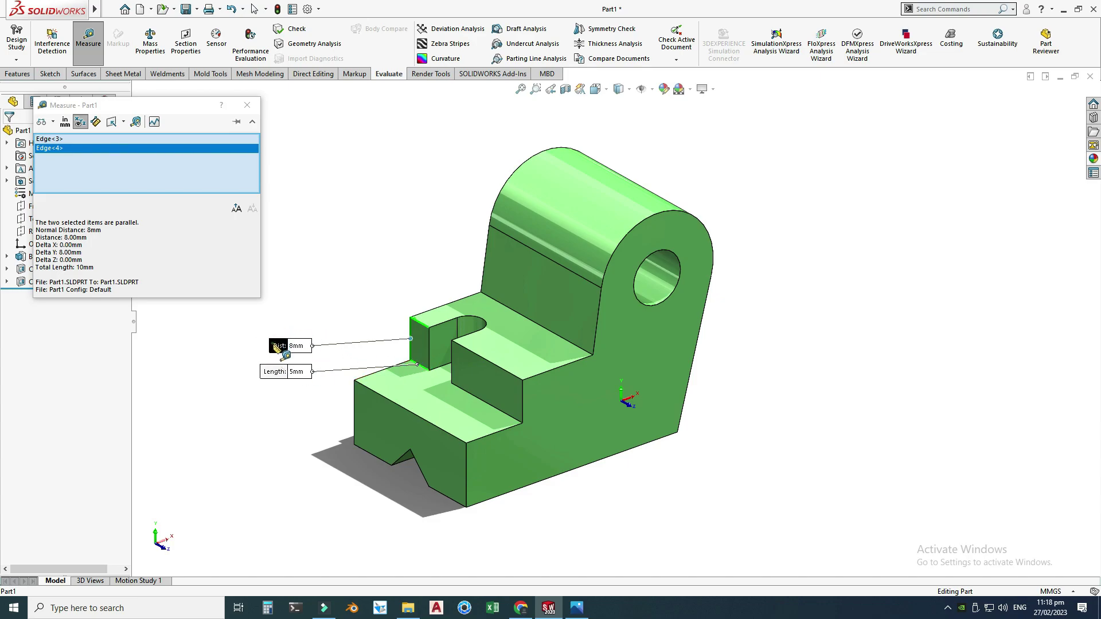
drag(277, 347, 346, 247)
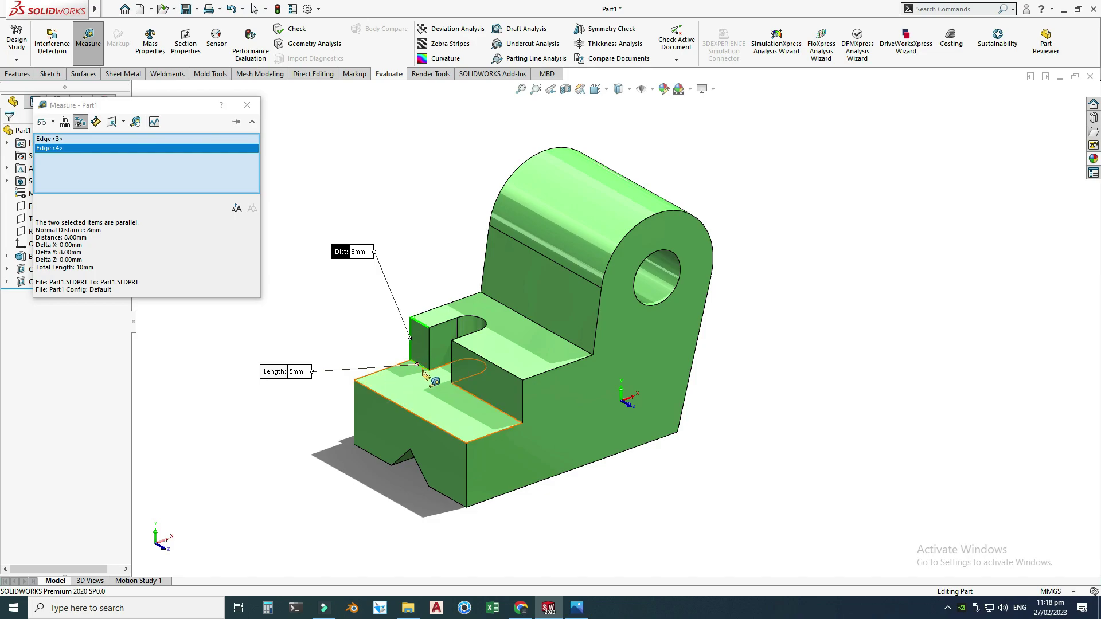
click(577, 608)
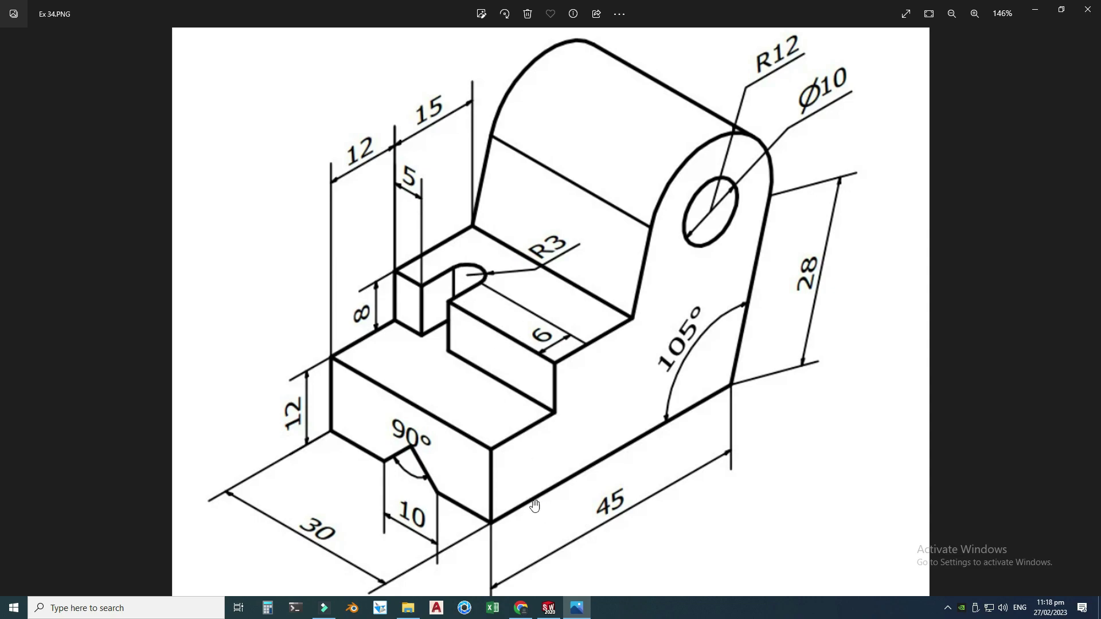
click(549, 608)
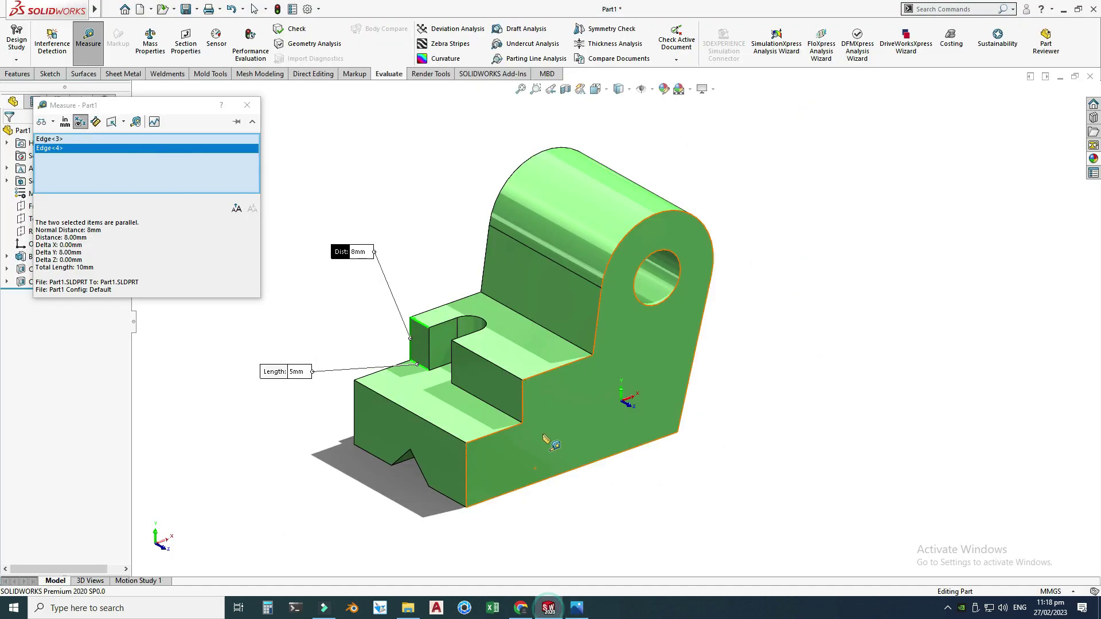
right_click(248, 157)
click(261, 152)
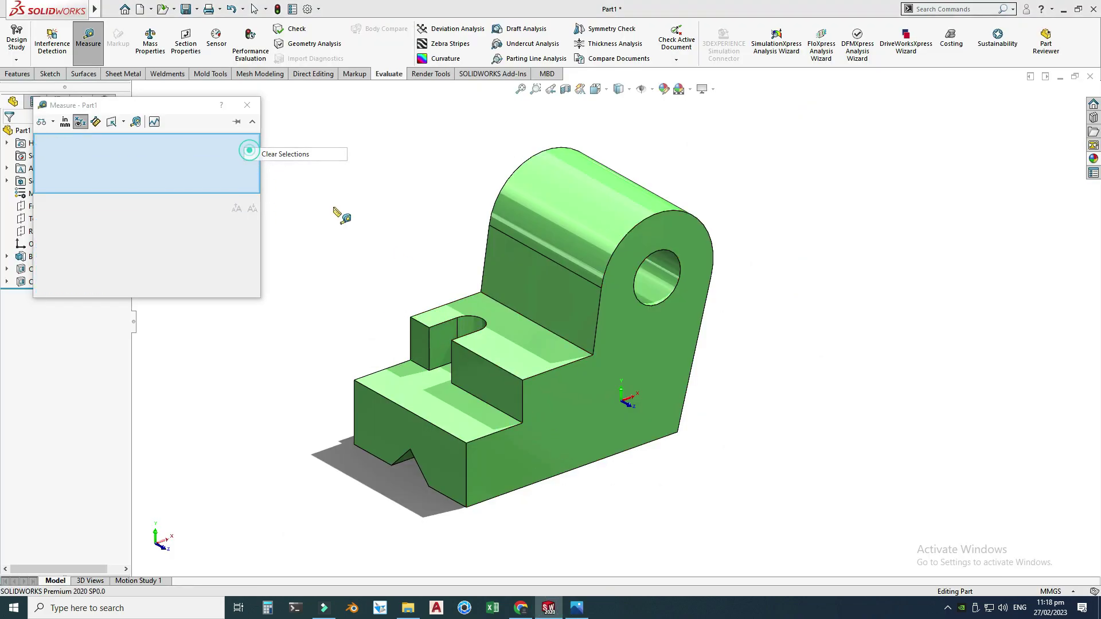
Measure the distance from the upper step's front top edge to the slot's arc centre and compare it with the reference drawing.
click(480, 357)
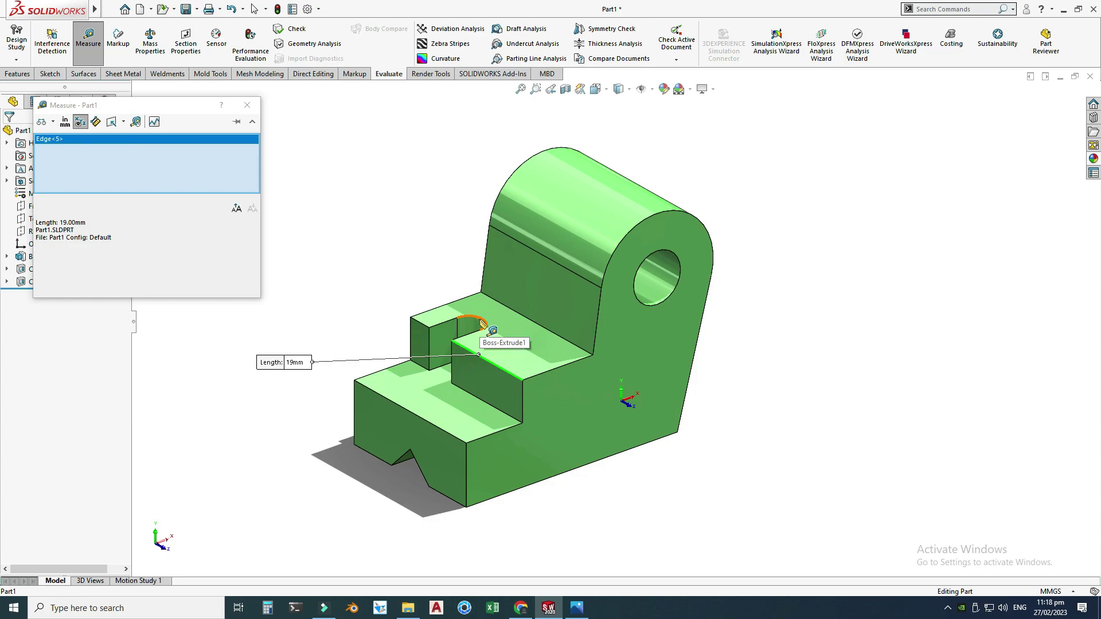
click(482, 324)
scroll(472, 371, down, 2)
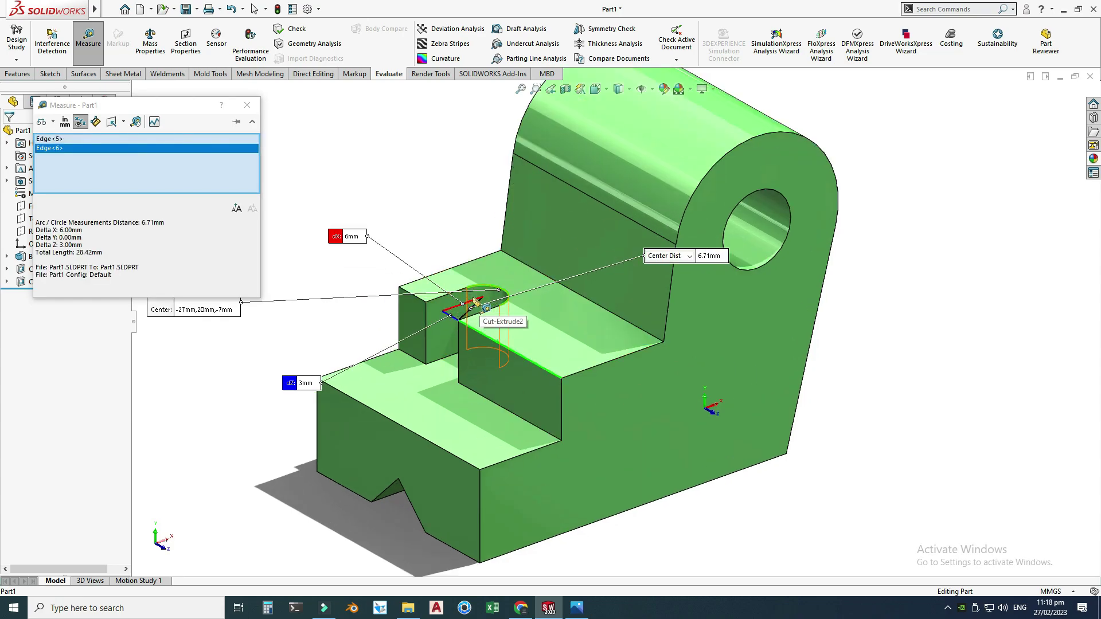
drag(352, 244, 374, 213)
click(576, 609)
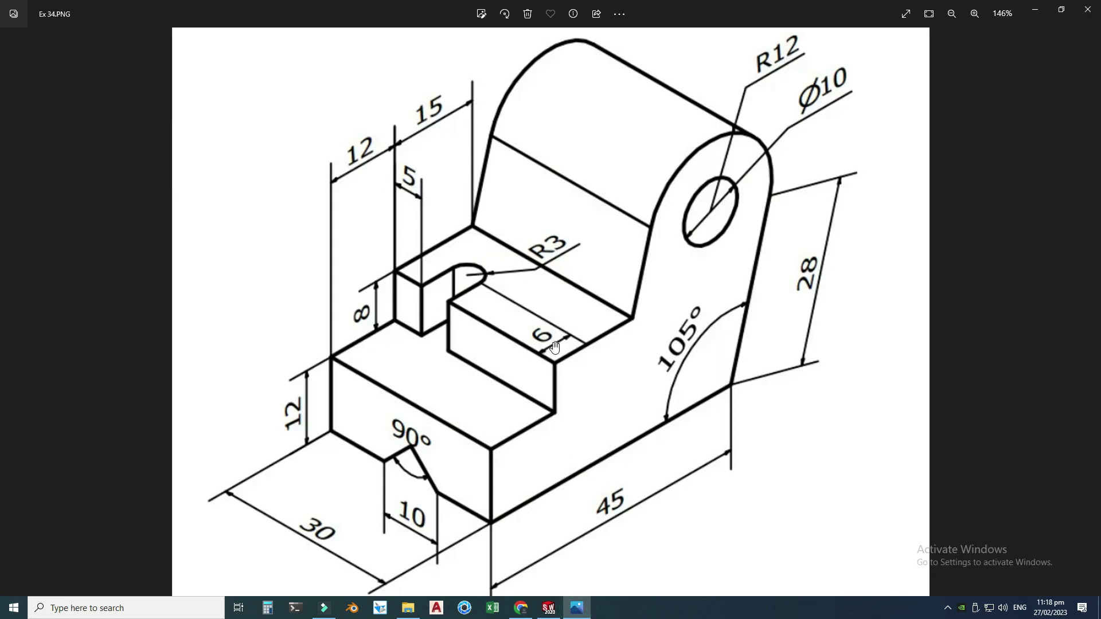
scroll(515, 396, up, 2)
scroll(516, 404, down, 3)
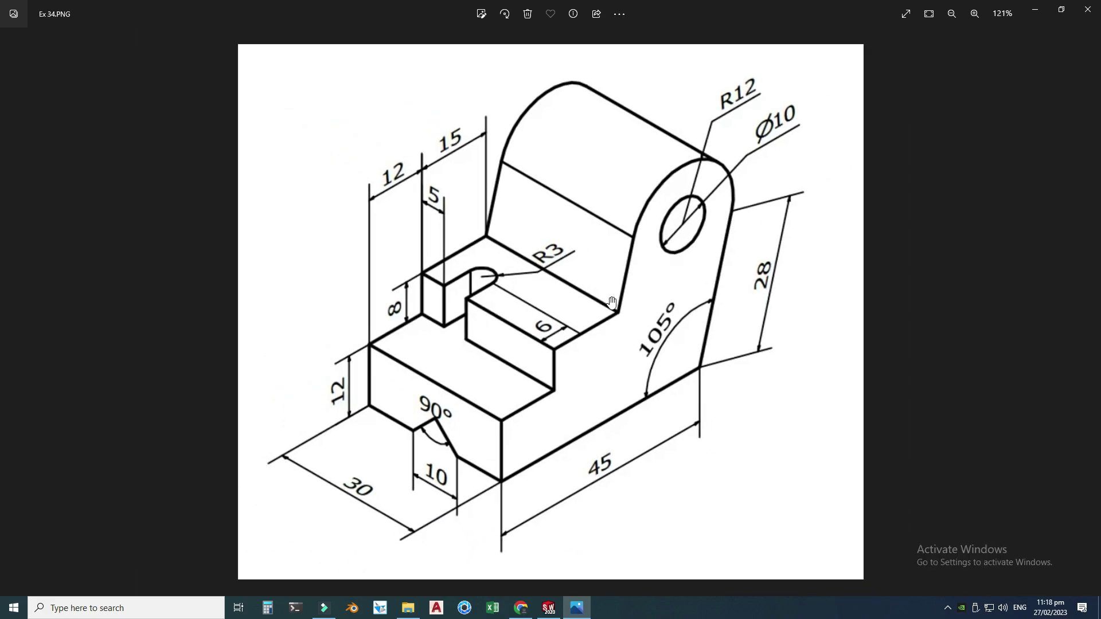
click(548, 608)
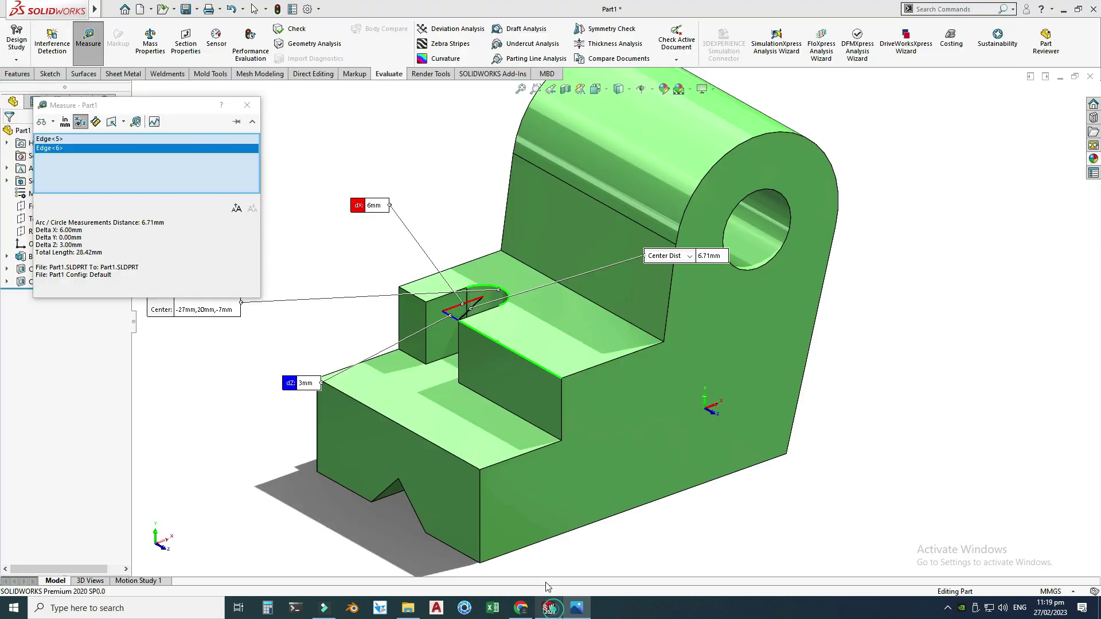
Clear the previous selection, measure the angle between the V-notch's two slanted edges on the front face, and clear the measured edges.
scroll(453, 458, down, 5)
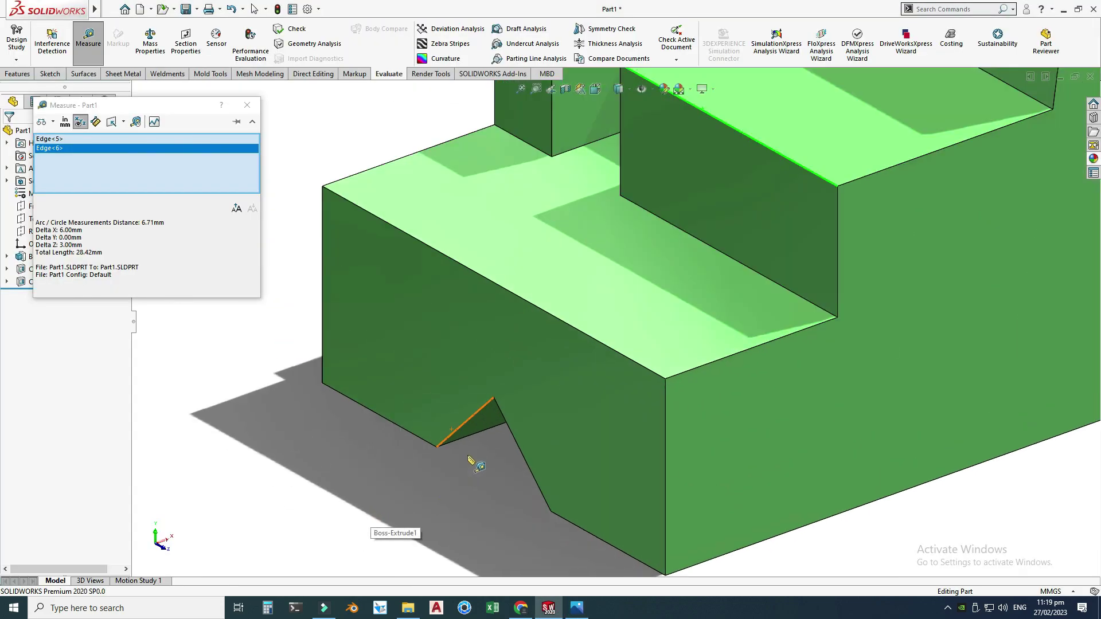
click(470, 417)
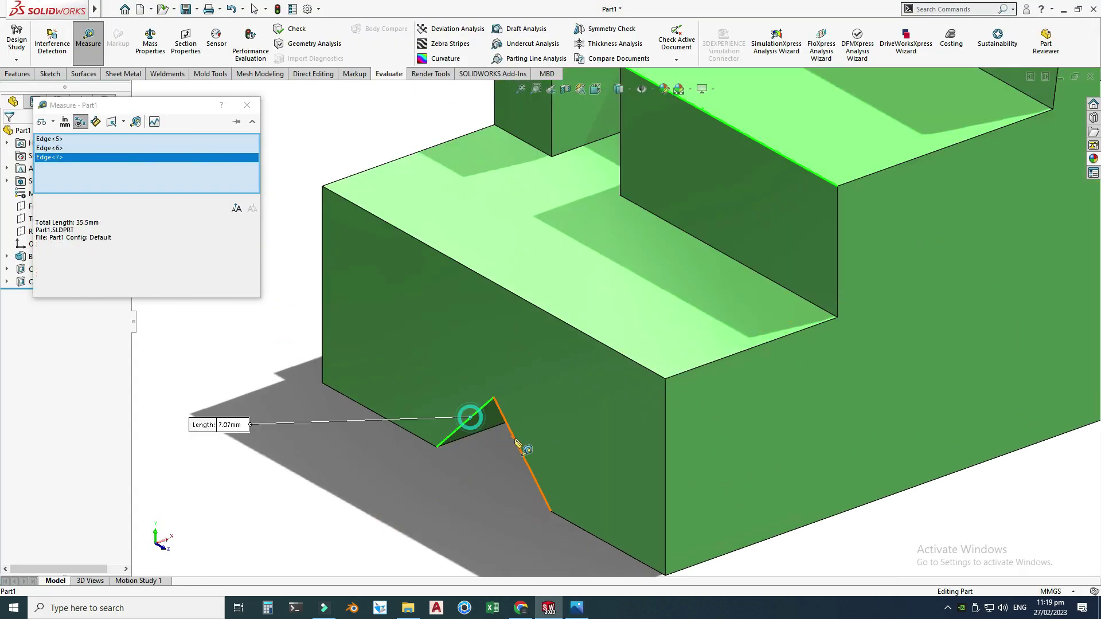
right_click(204, 158)
click(221, 165)
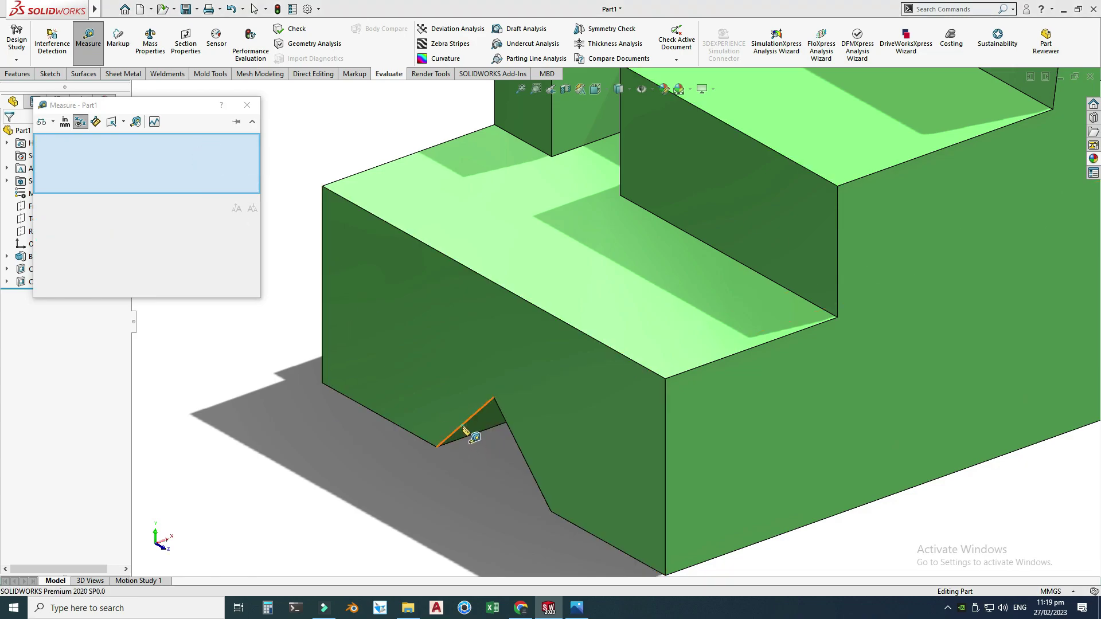
click(466, 433)
click(521, 447)
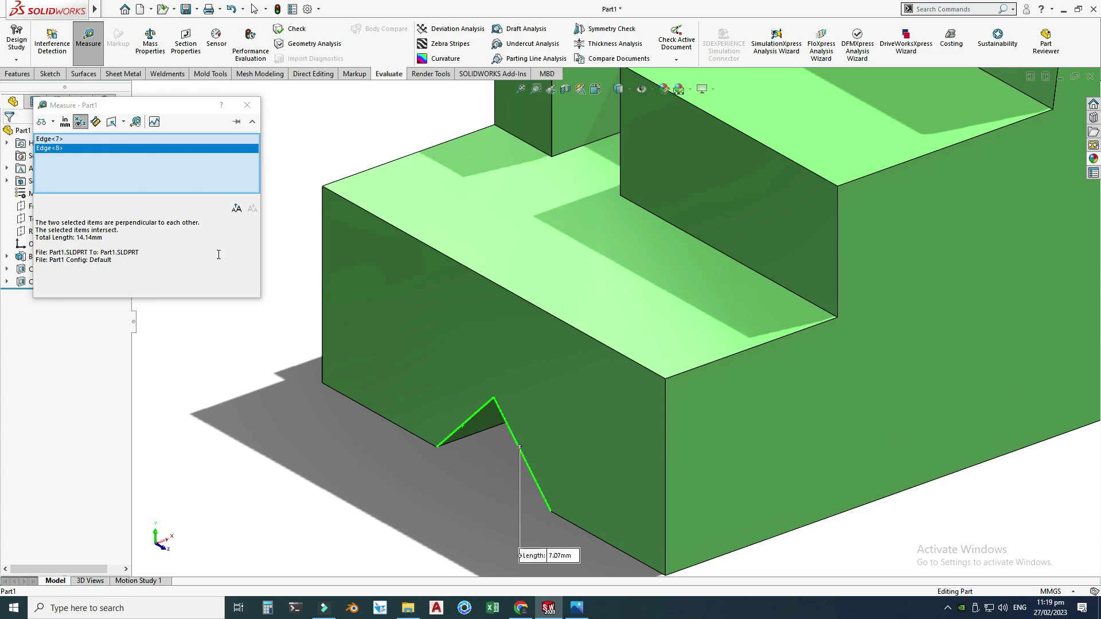
scroll(533, 361, up, 3)
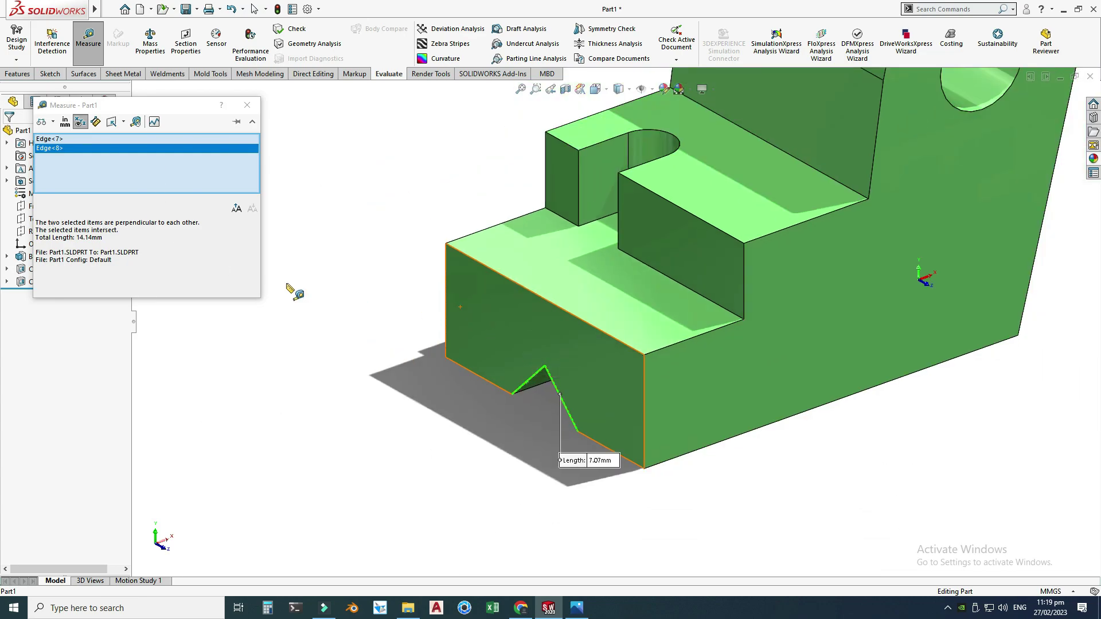
right_click(218, 148)
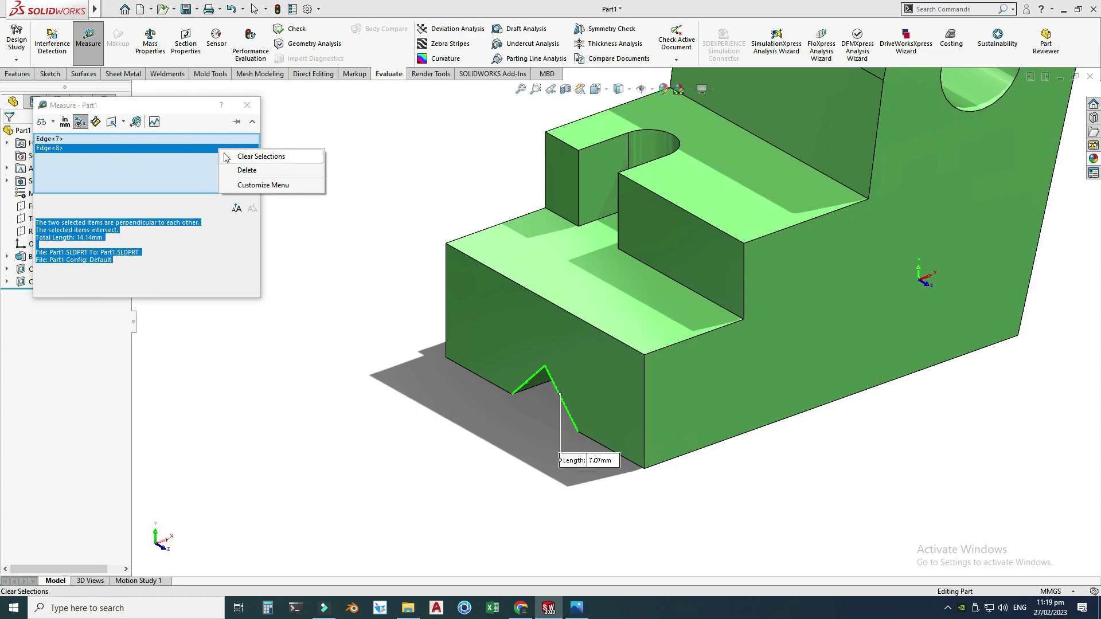
click(238, 154)
Close the Measure tool and examine the overall shape of the finished bracket.
scroll(668, 309, up, 3)
scroll(663, 306, up, 3)
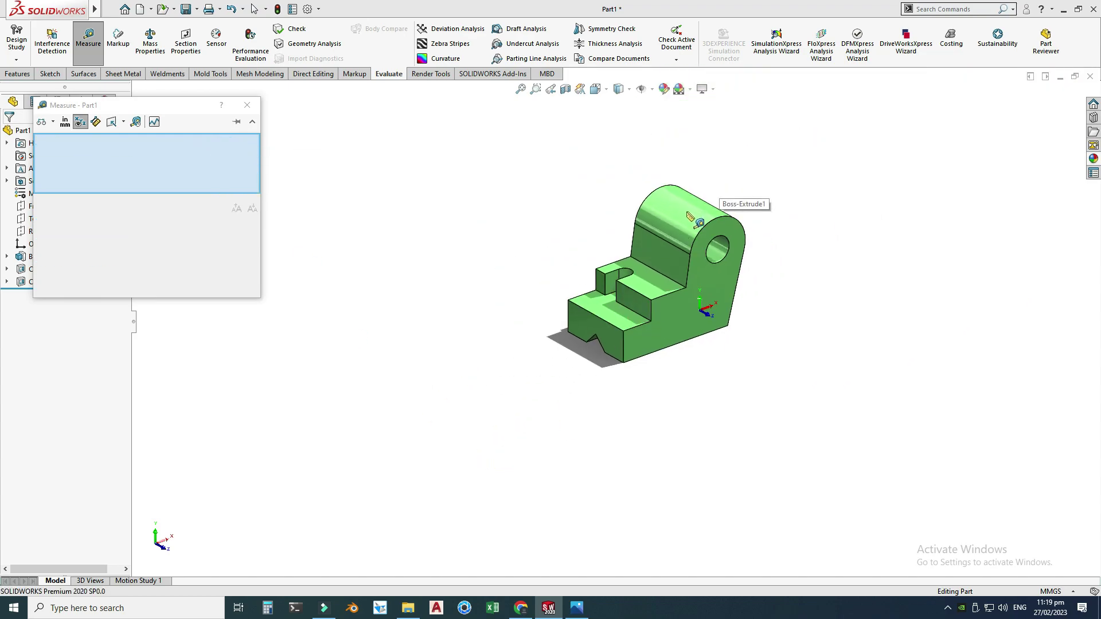
scroll(734, 189, down, 3)
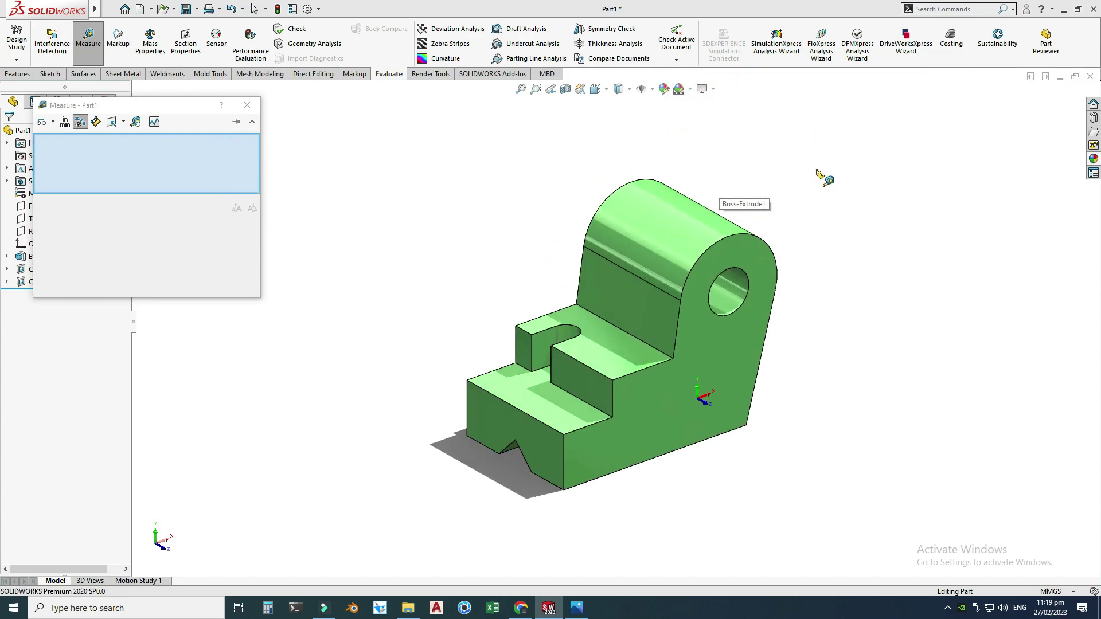
click(247, 105)
right_click(423, 140)
click(445, 191)
drag(440, 228, 507, 287)
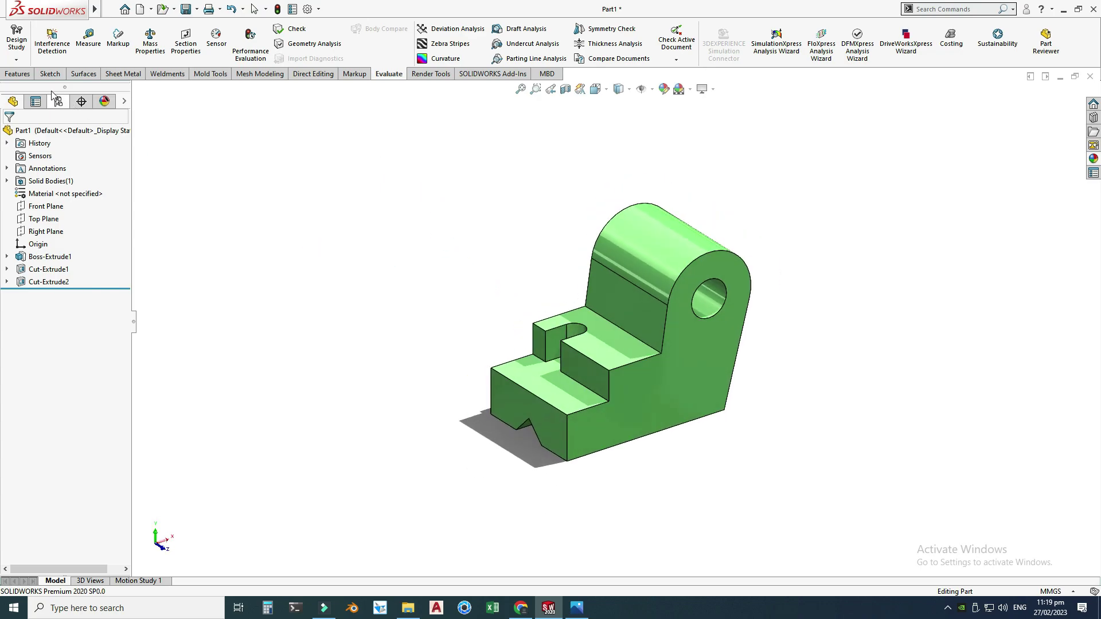
Start a section view of the bracket on the Front Plane and offset the section plane to 21 mm.
click(17, 73)
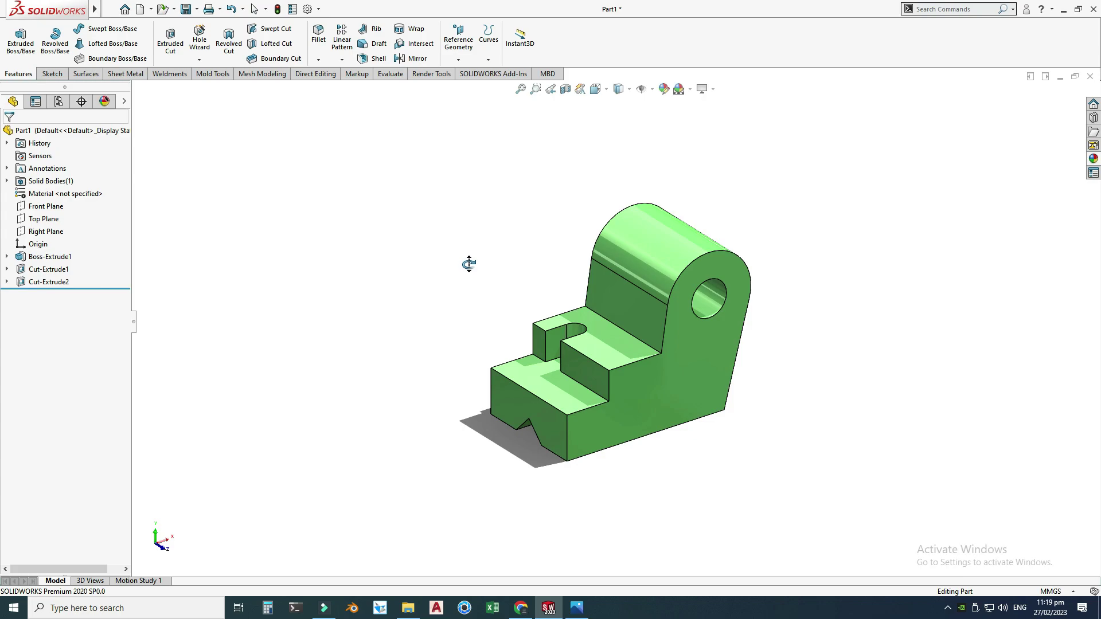
click(562, 90)
drag(646, 358, 710, 381)
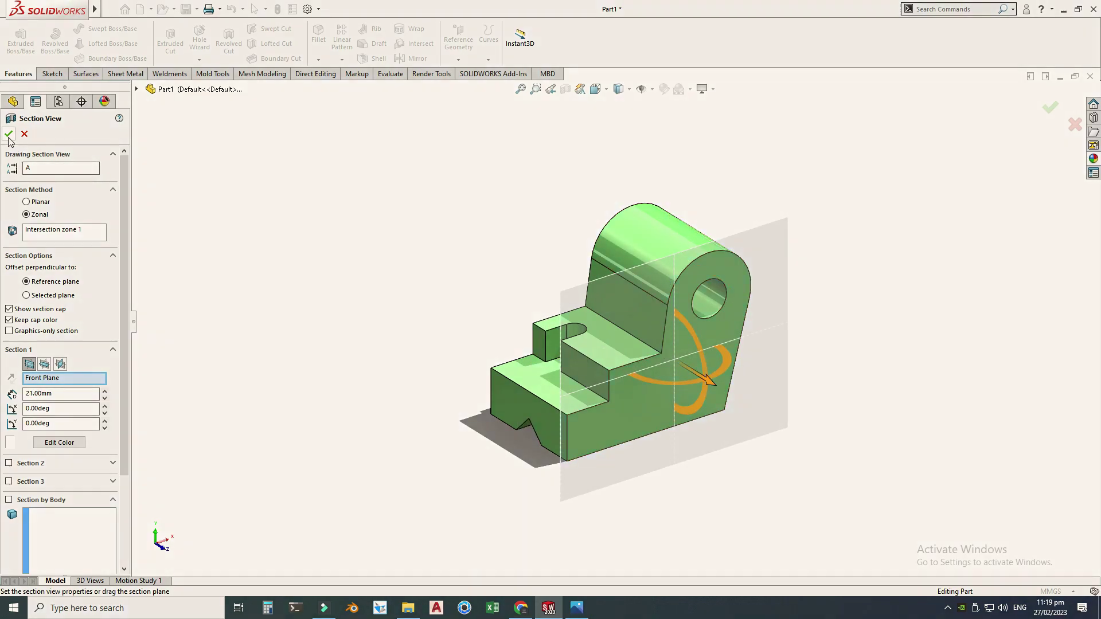